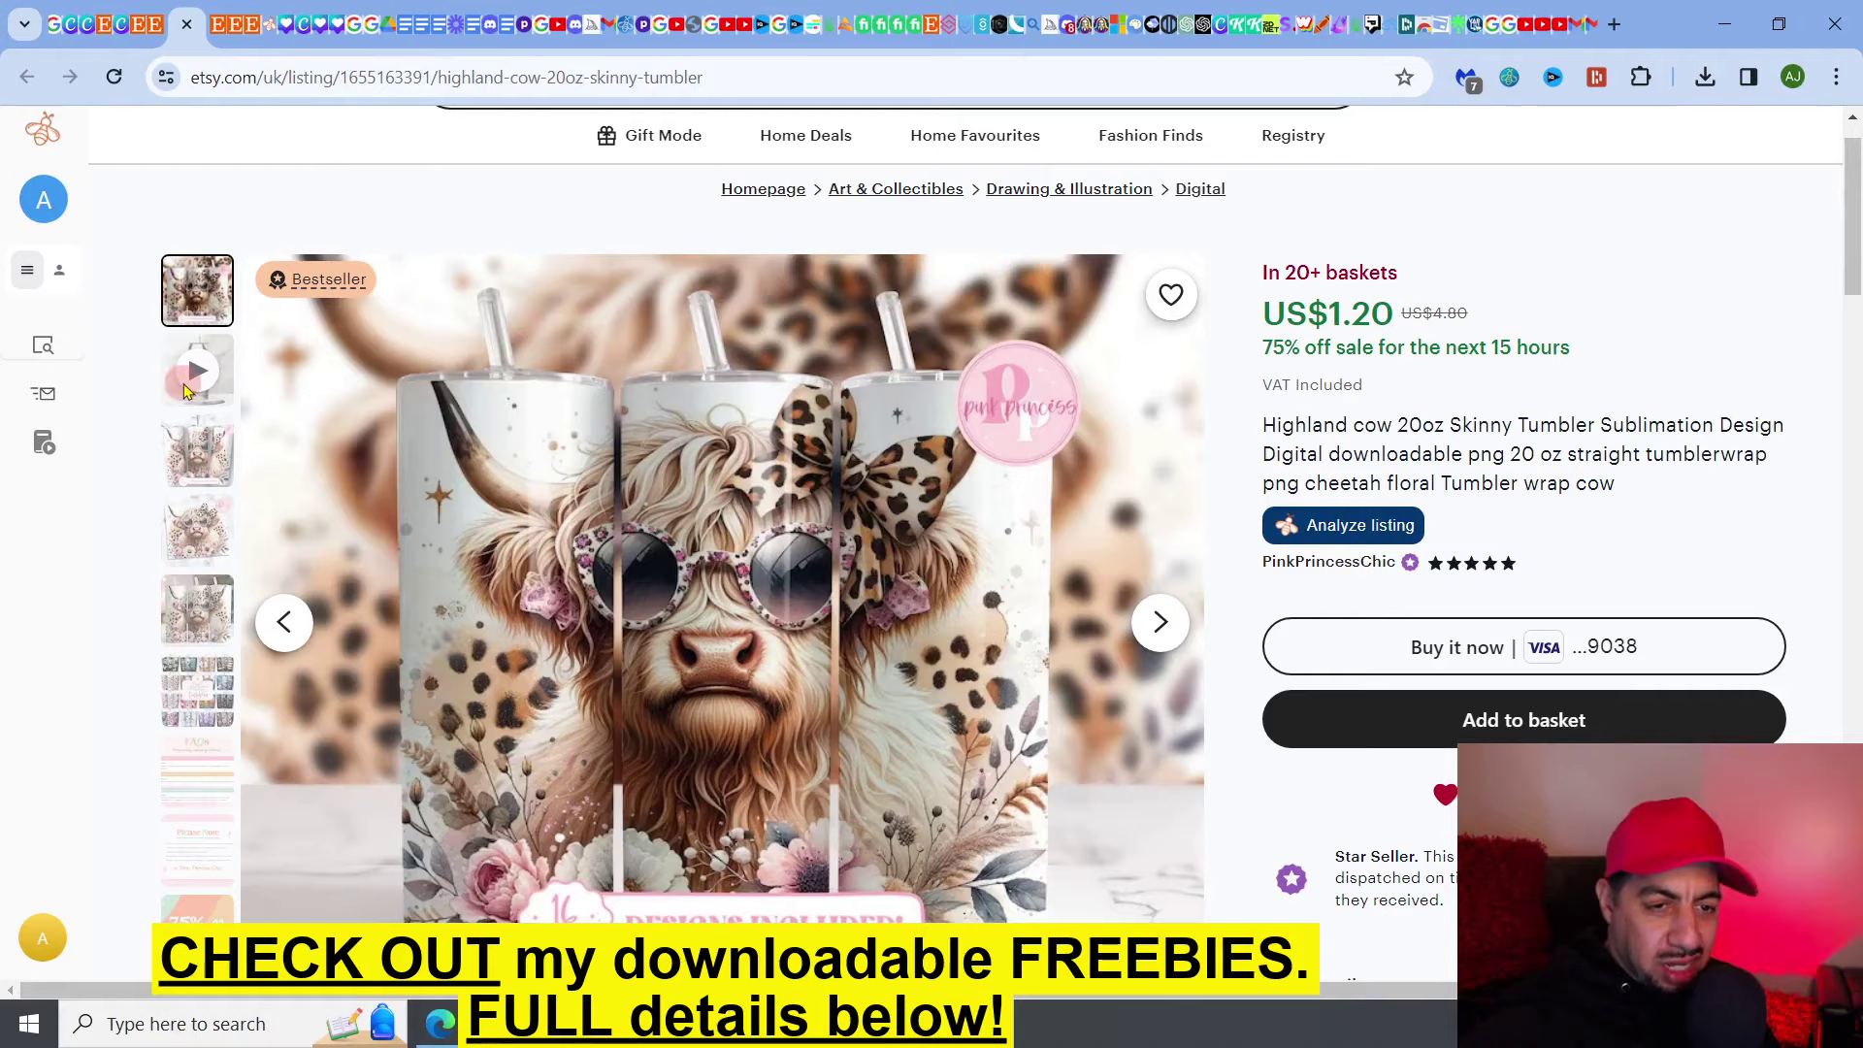
Play the mockup video of the Highland cow 20oz skinny tumbler listing.
left_click(199, 376)
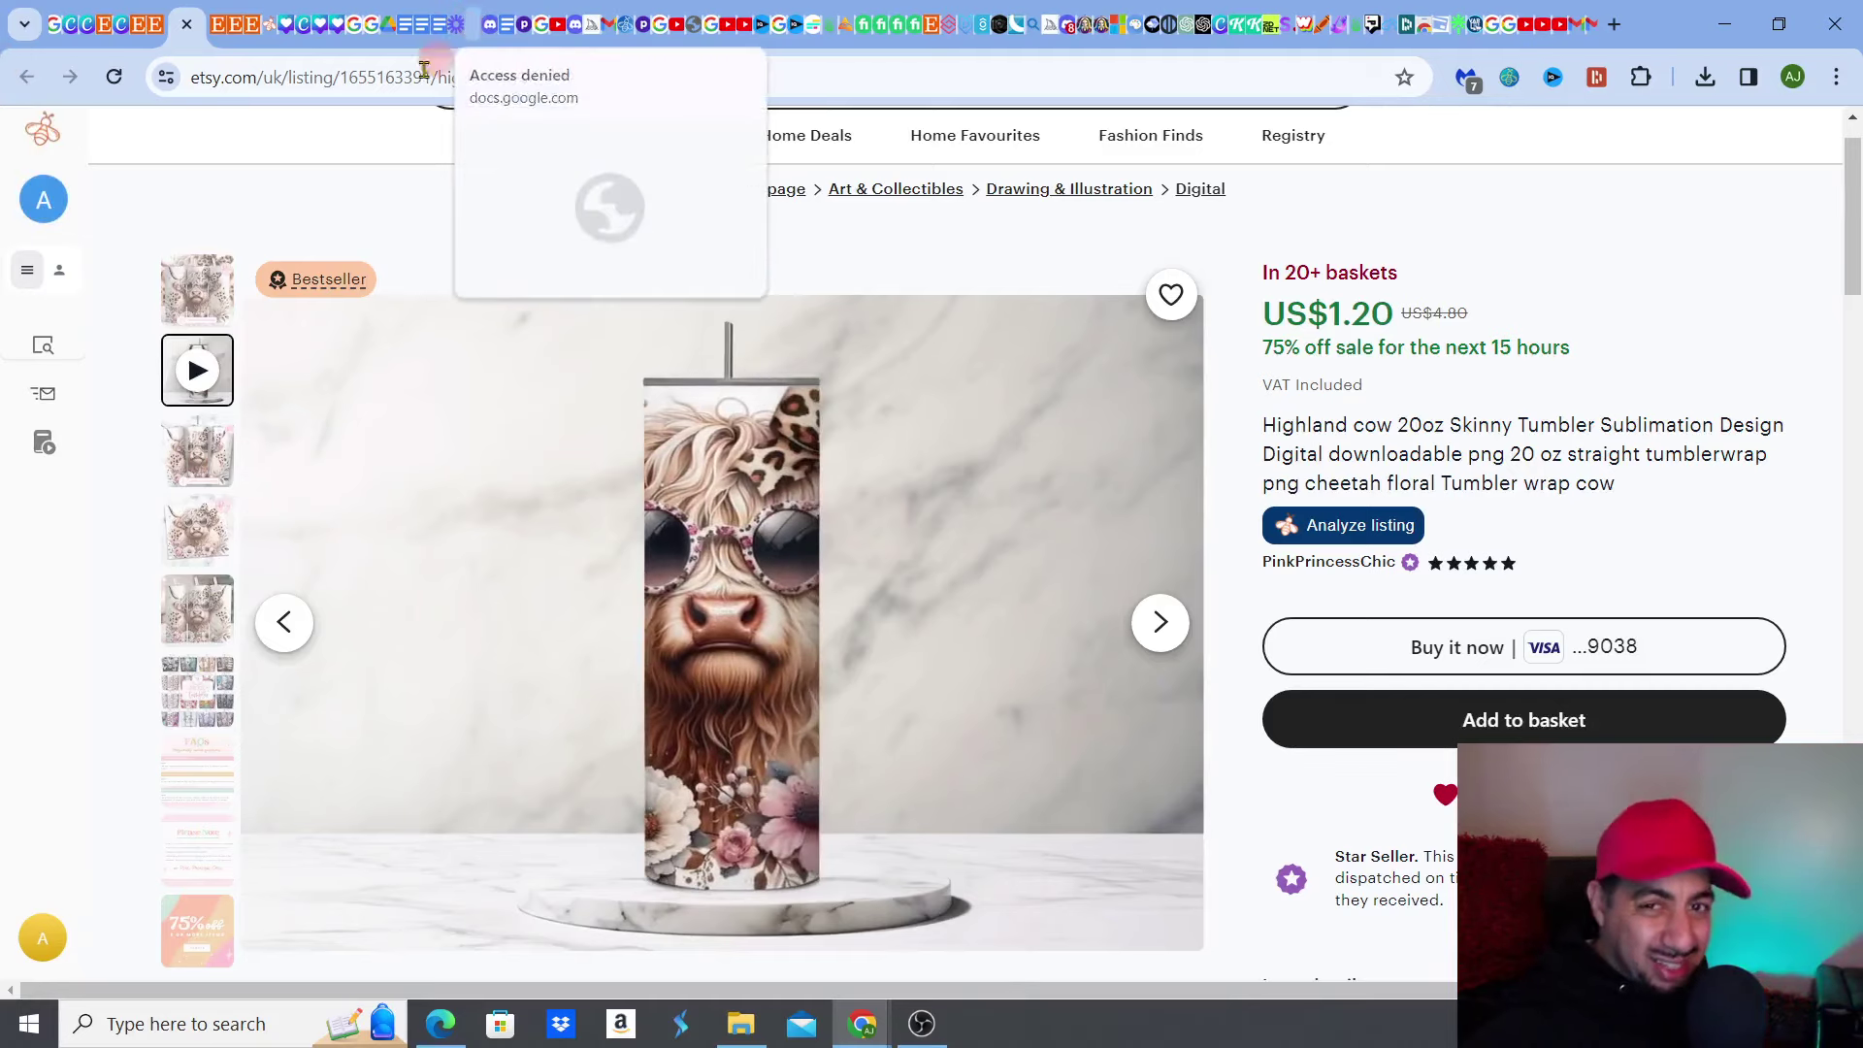
Go back to the canva tumbler template results and open the Drag and Drop Mockup bundle listing.
mouse_move(146, 39)
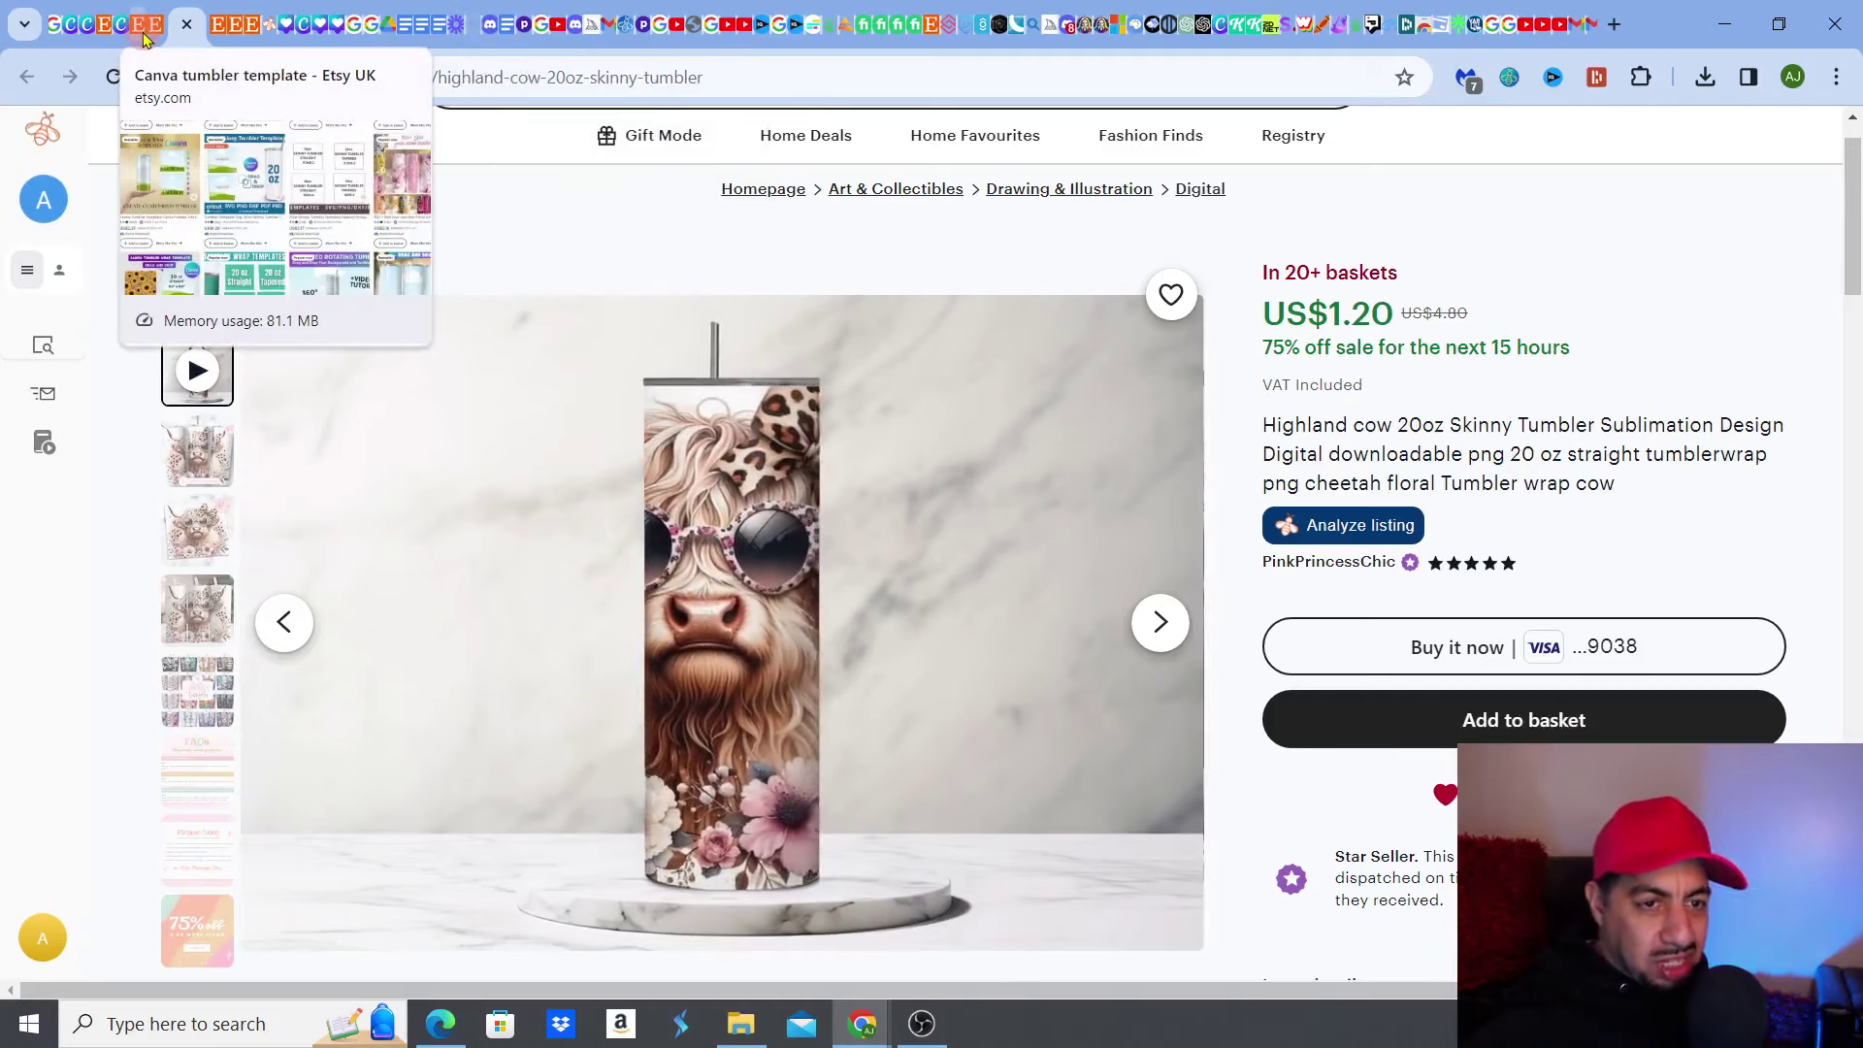
left_click(141, 37)
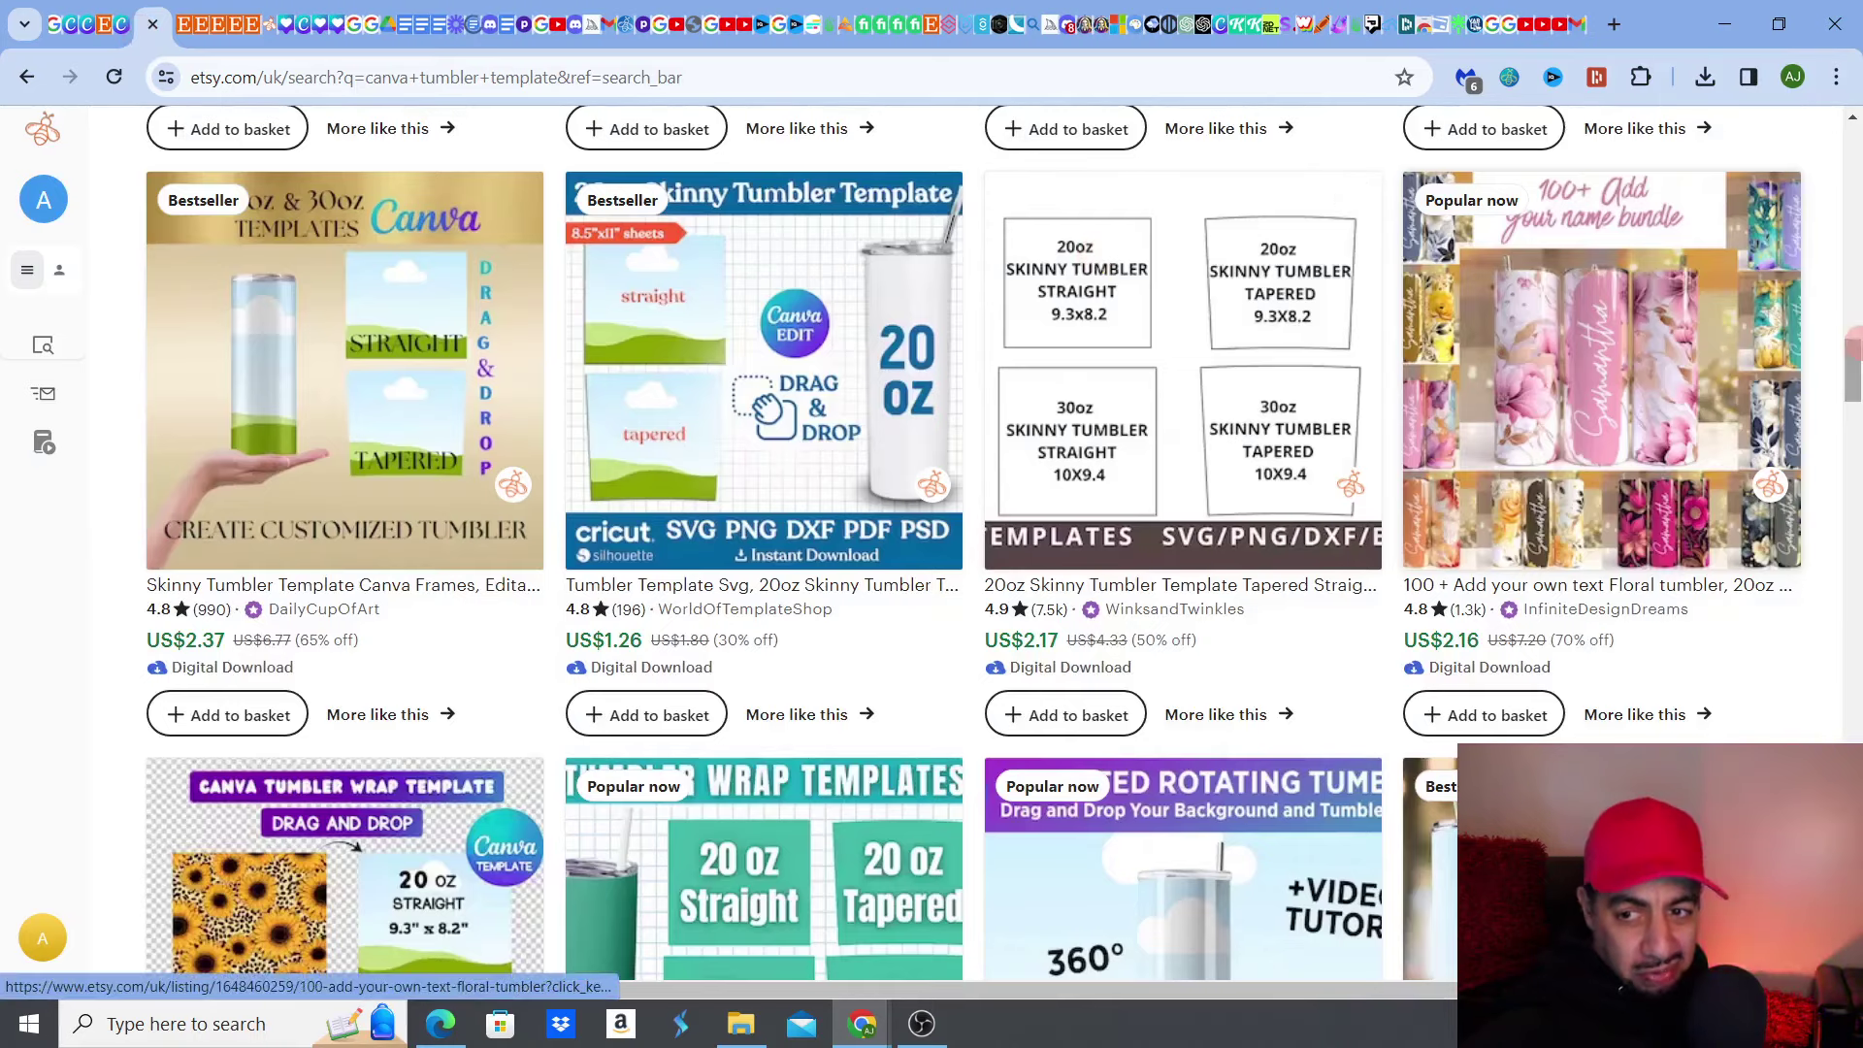
left_click_drag(1855, 351, 1856, 146)
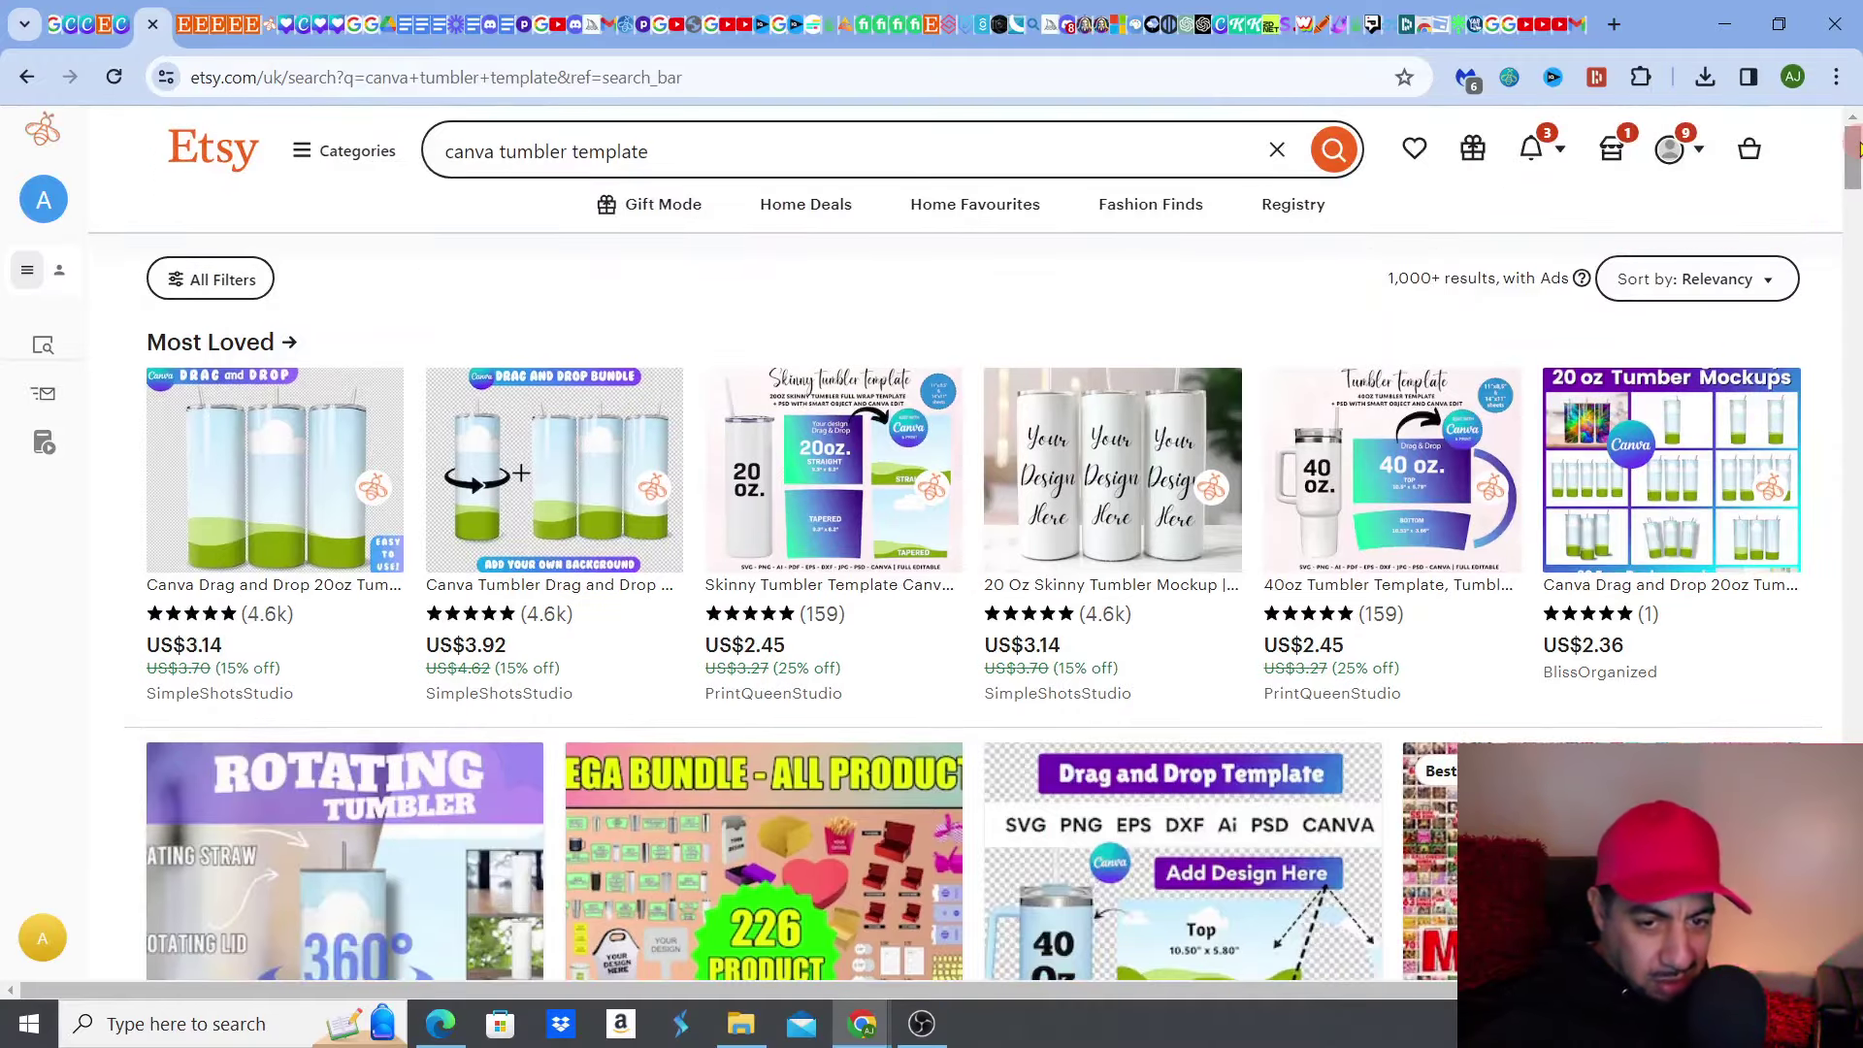
left_click(604, 471)
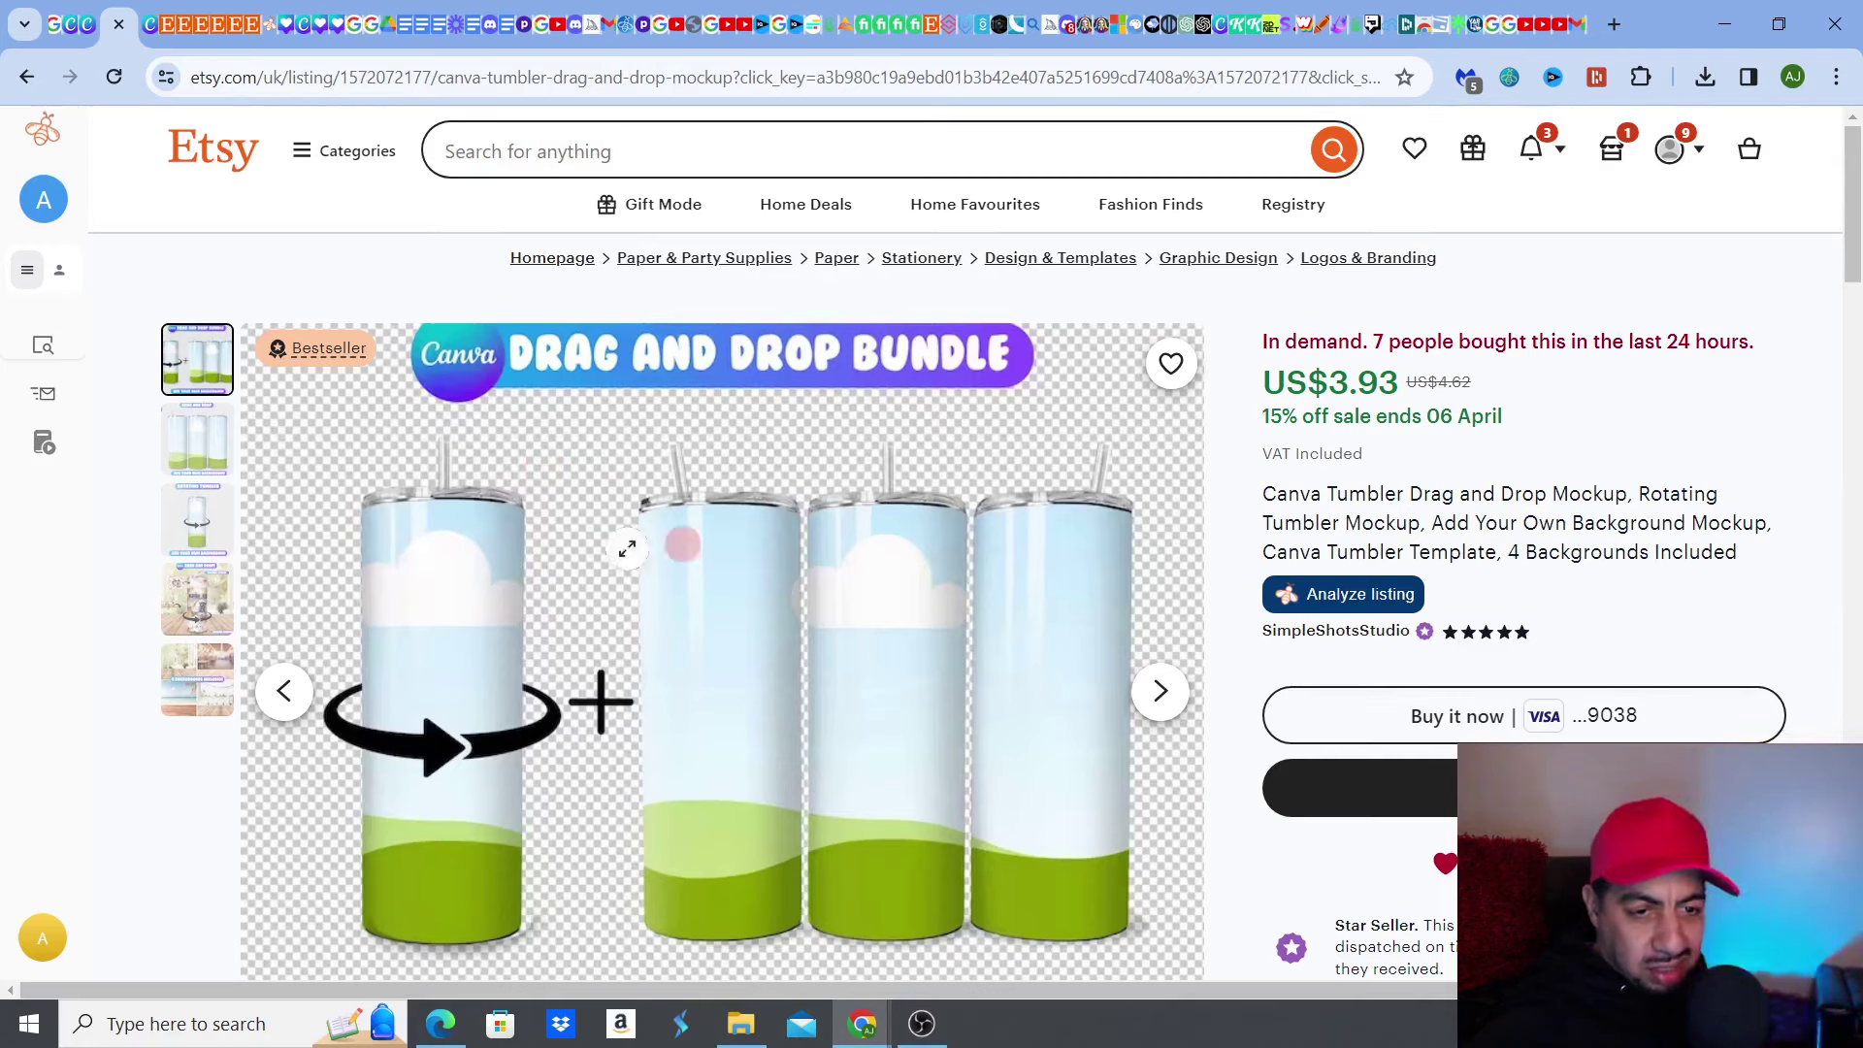
Browse the dog moving-straw and four-backgrounds previews, ending on the three-tumbler drag-and-drop image.
left_click(197, 444)
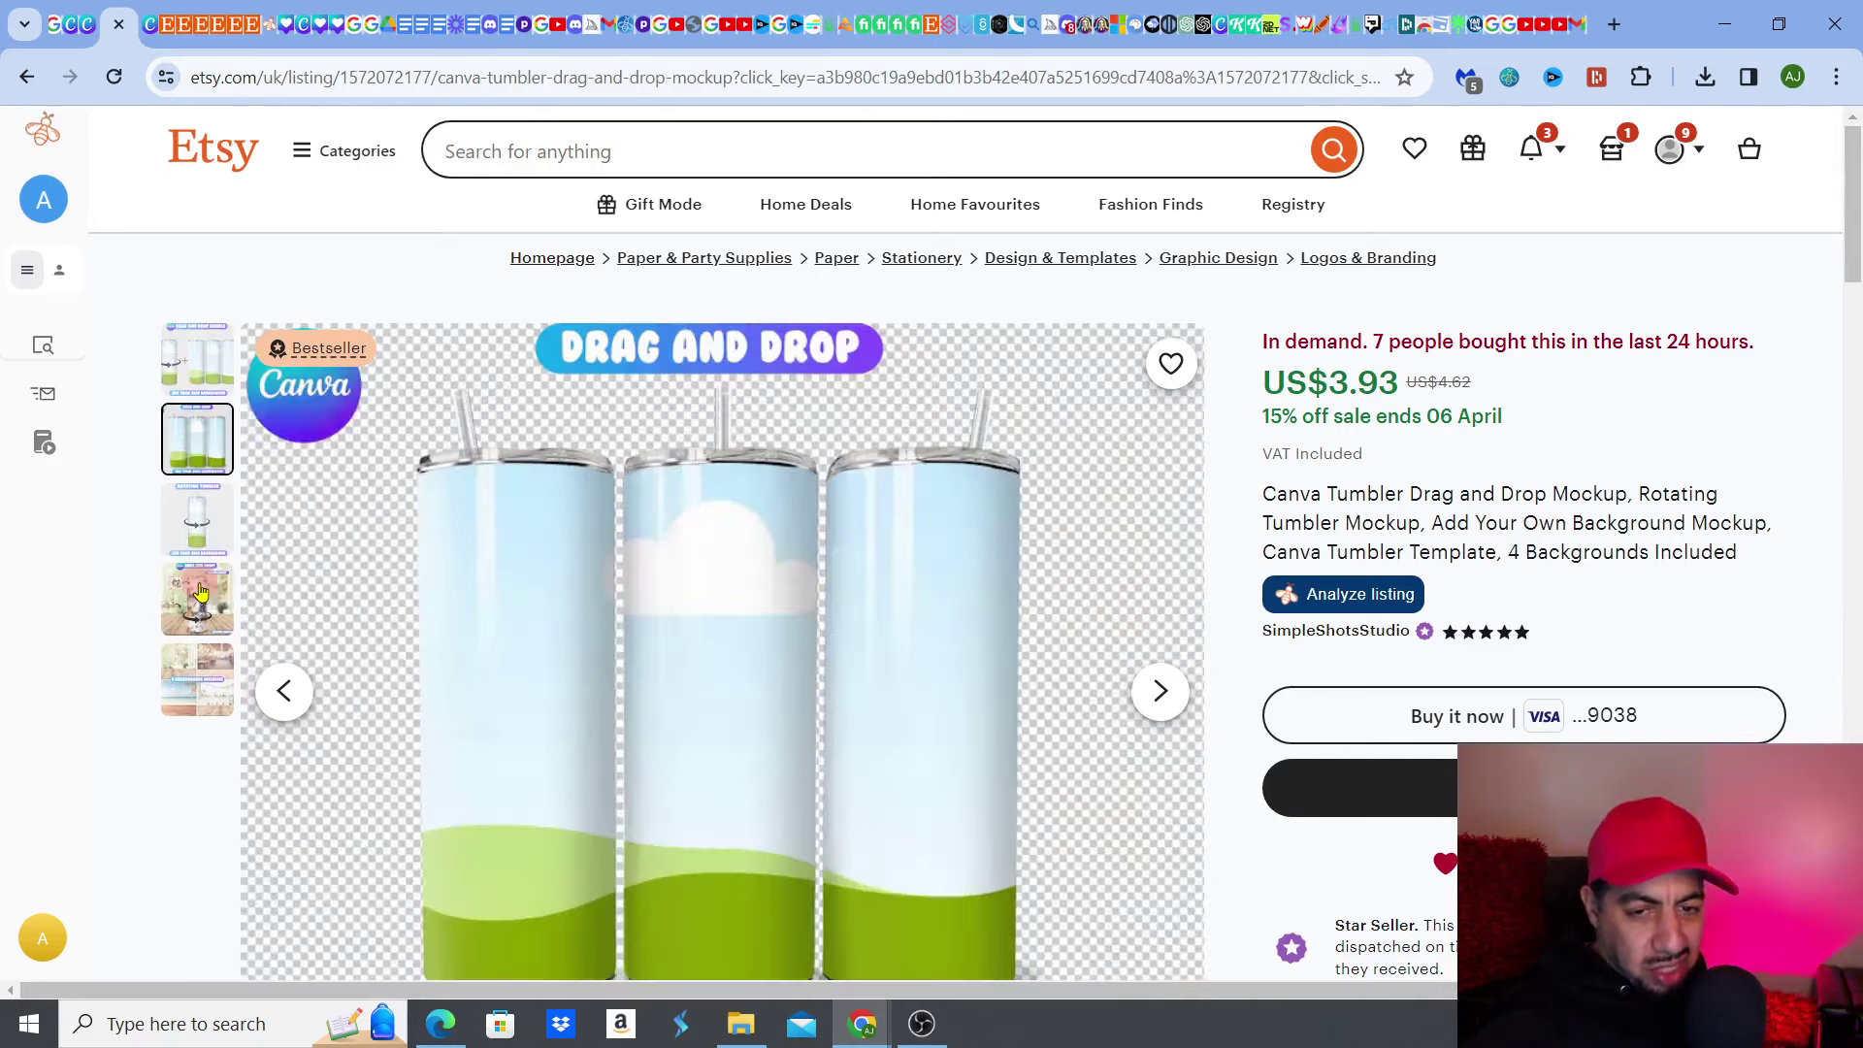
left_click(199, 592)
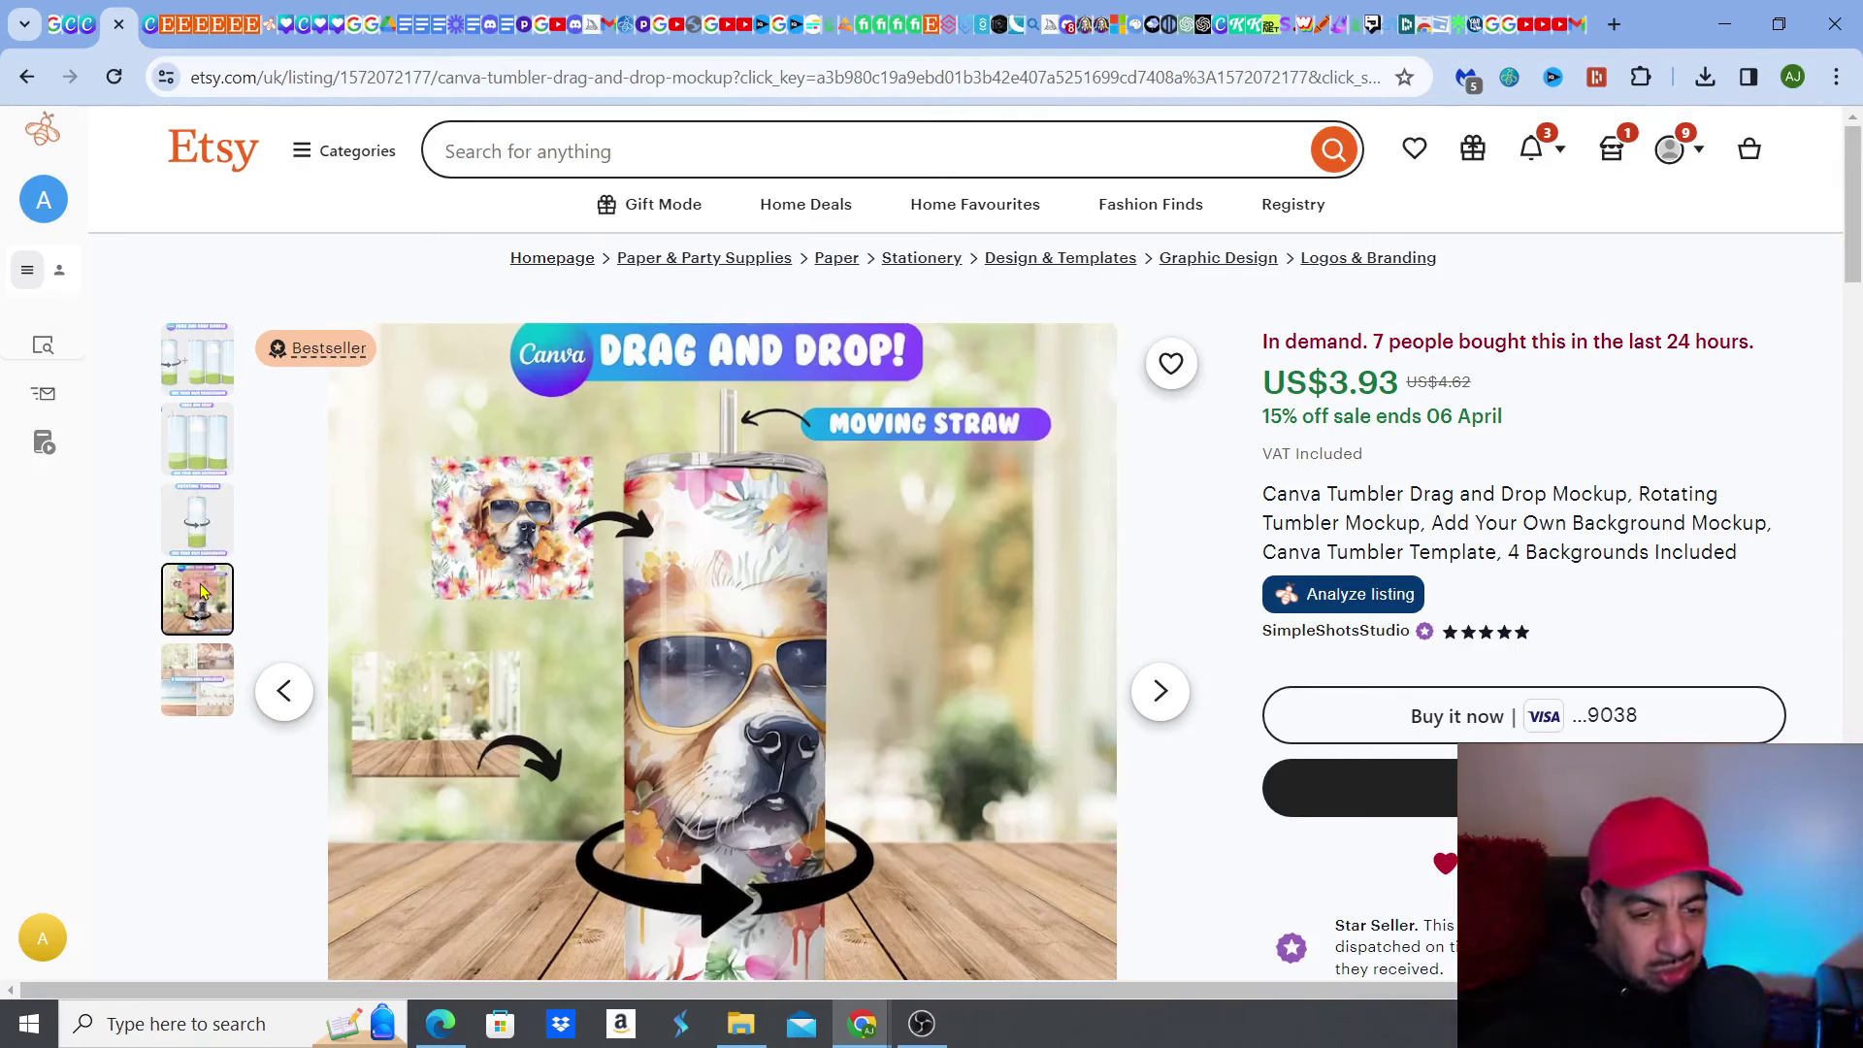
left_click(197, 674)
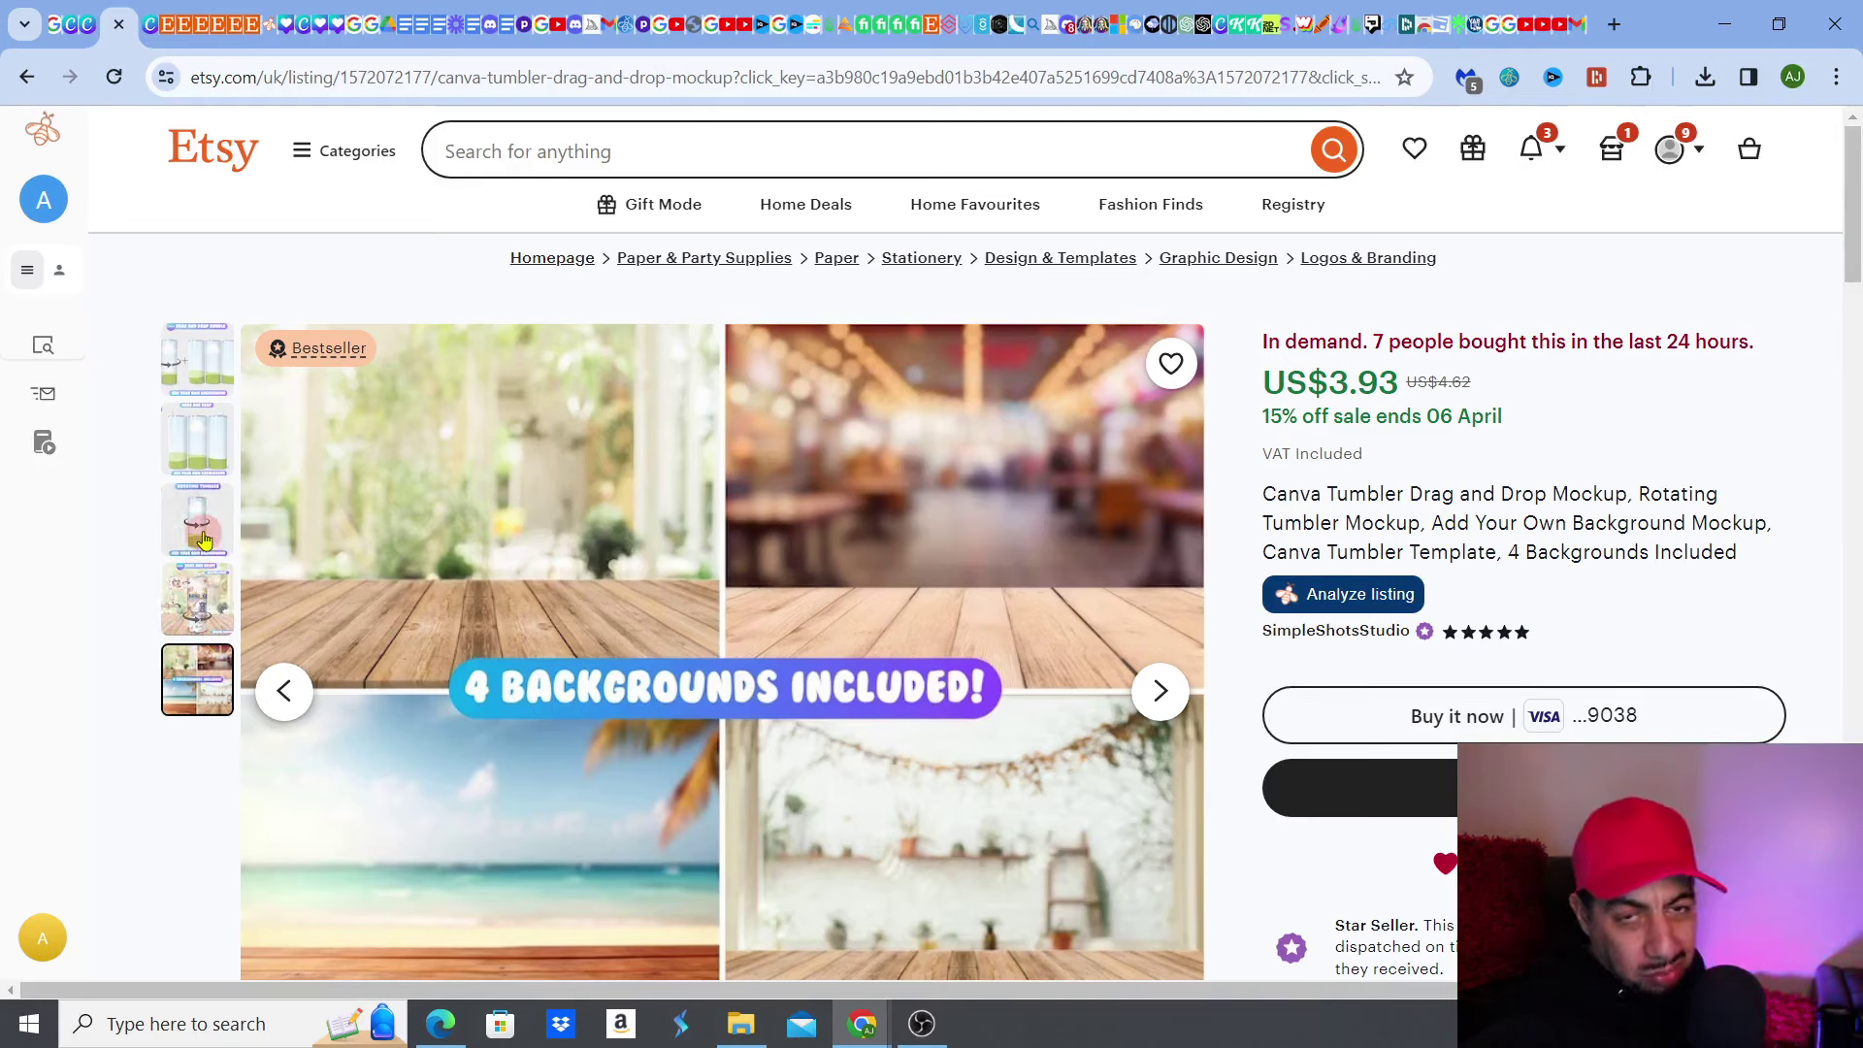
left_click(204, 449)
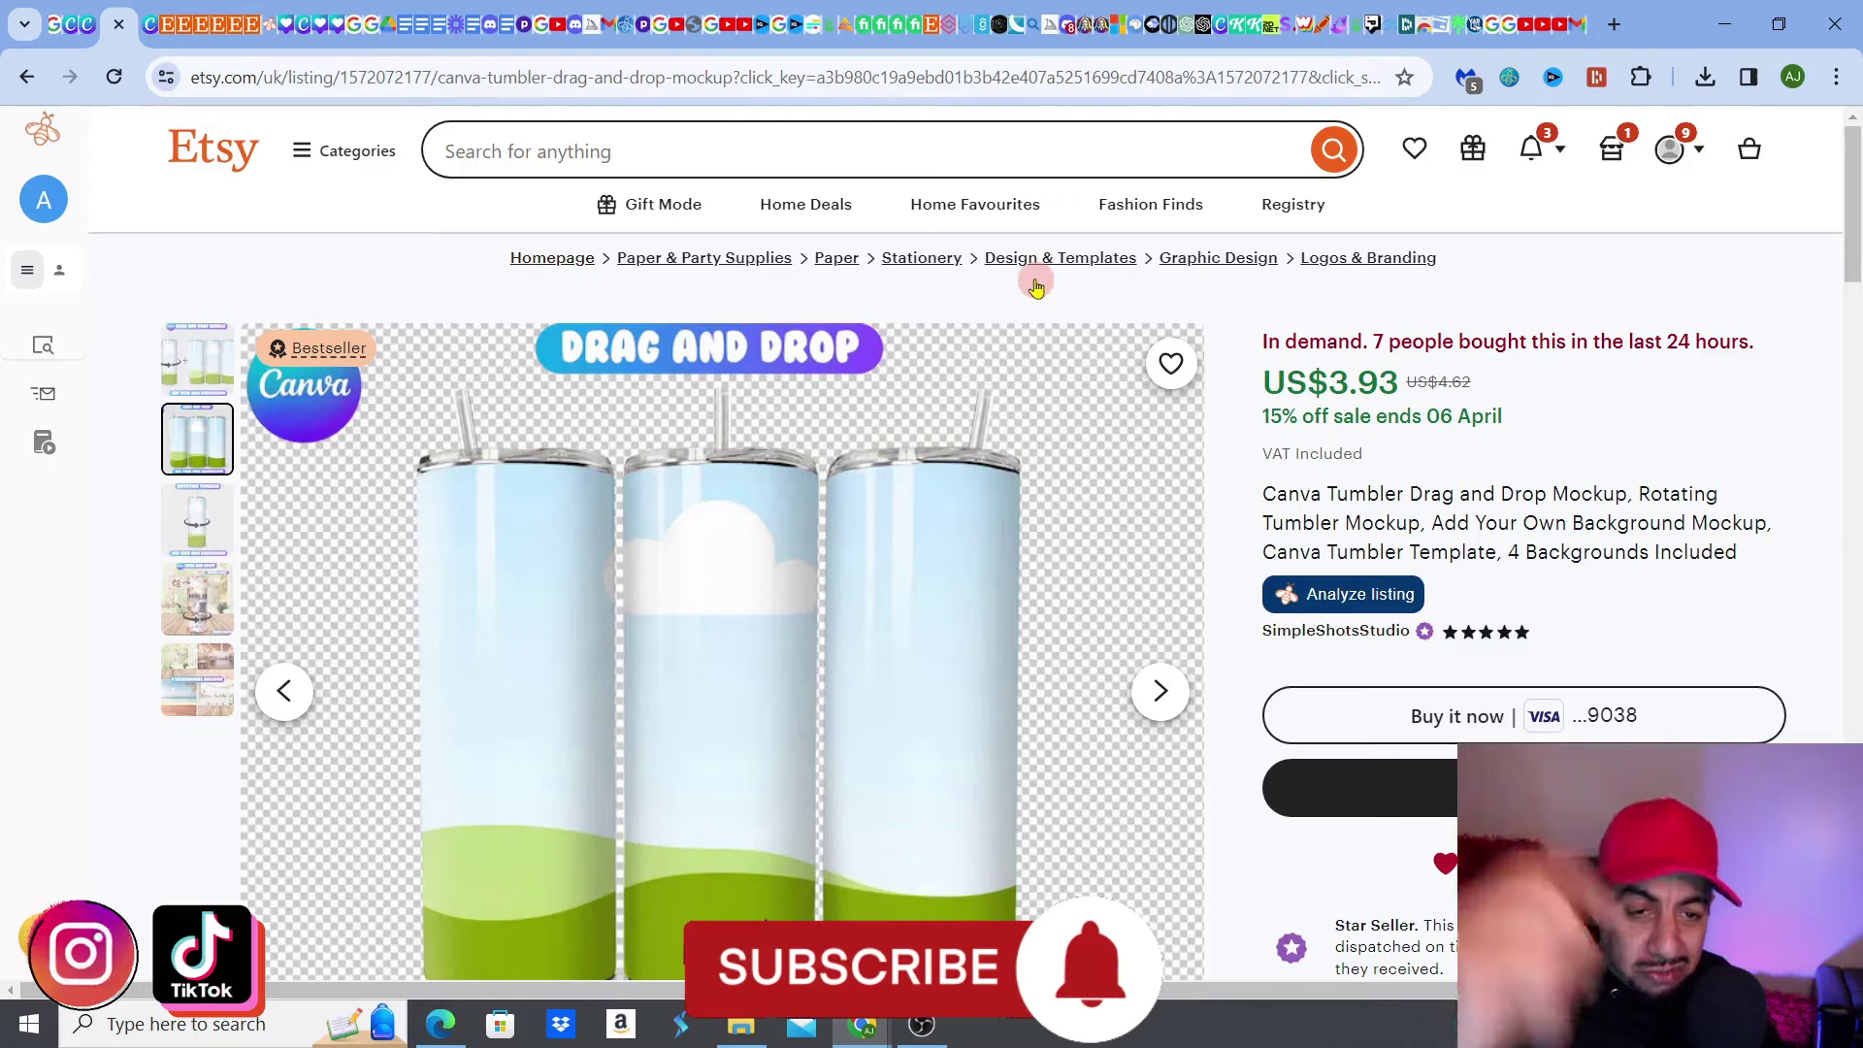
Show the Copy of DragAndDropTemplate design, then switch to the OpenMe.pdf instructions.
left_click(151, 30)
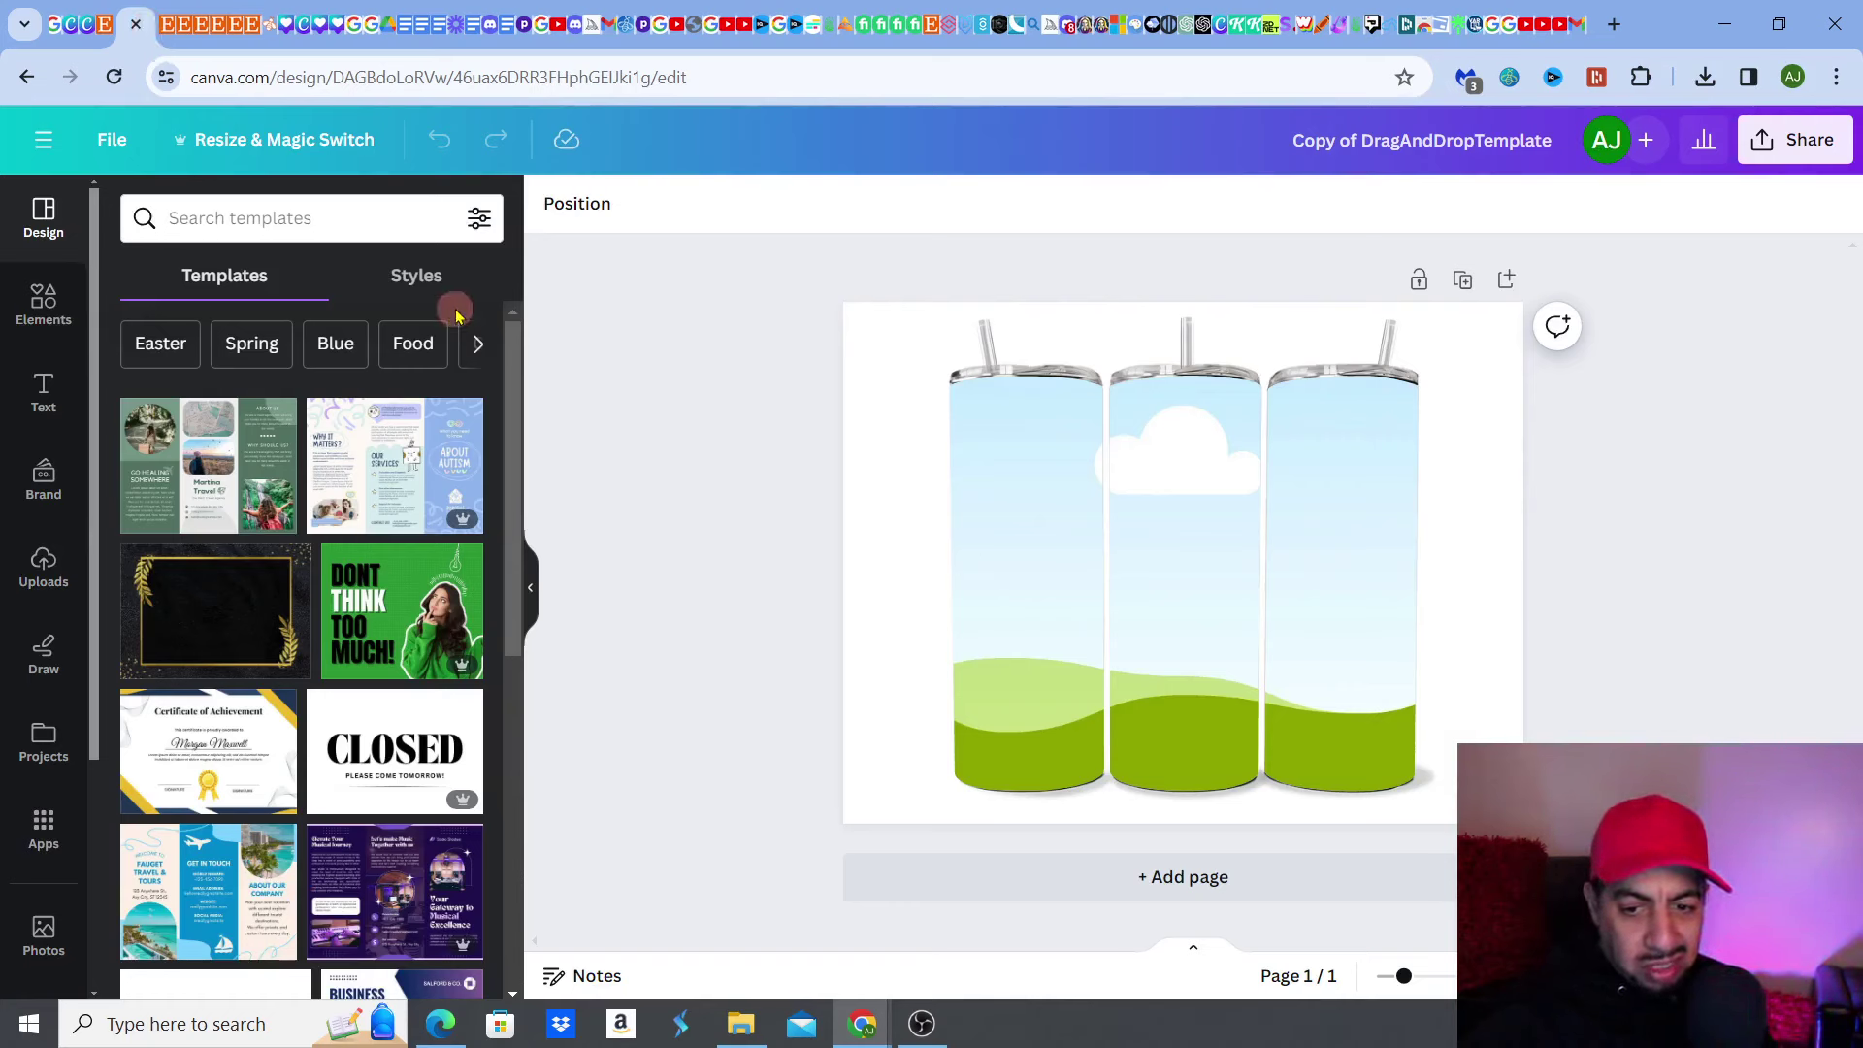
left_click(1032, 428)
key("alt+Tab")
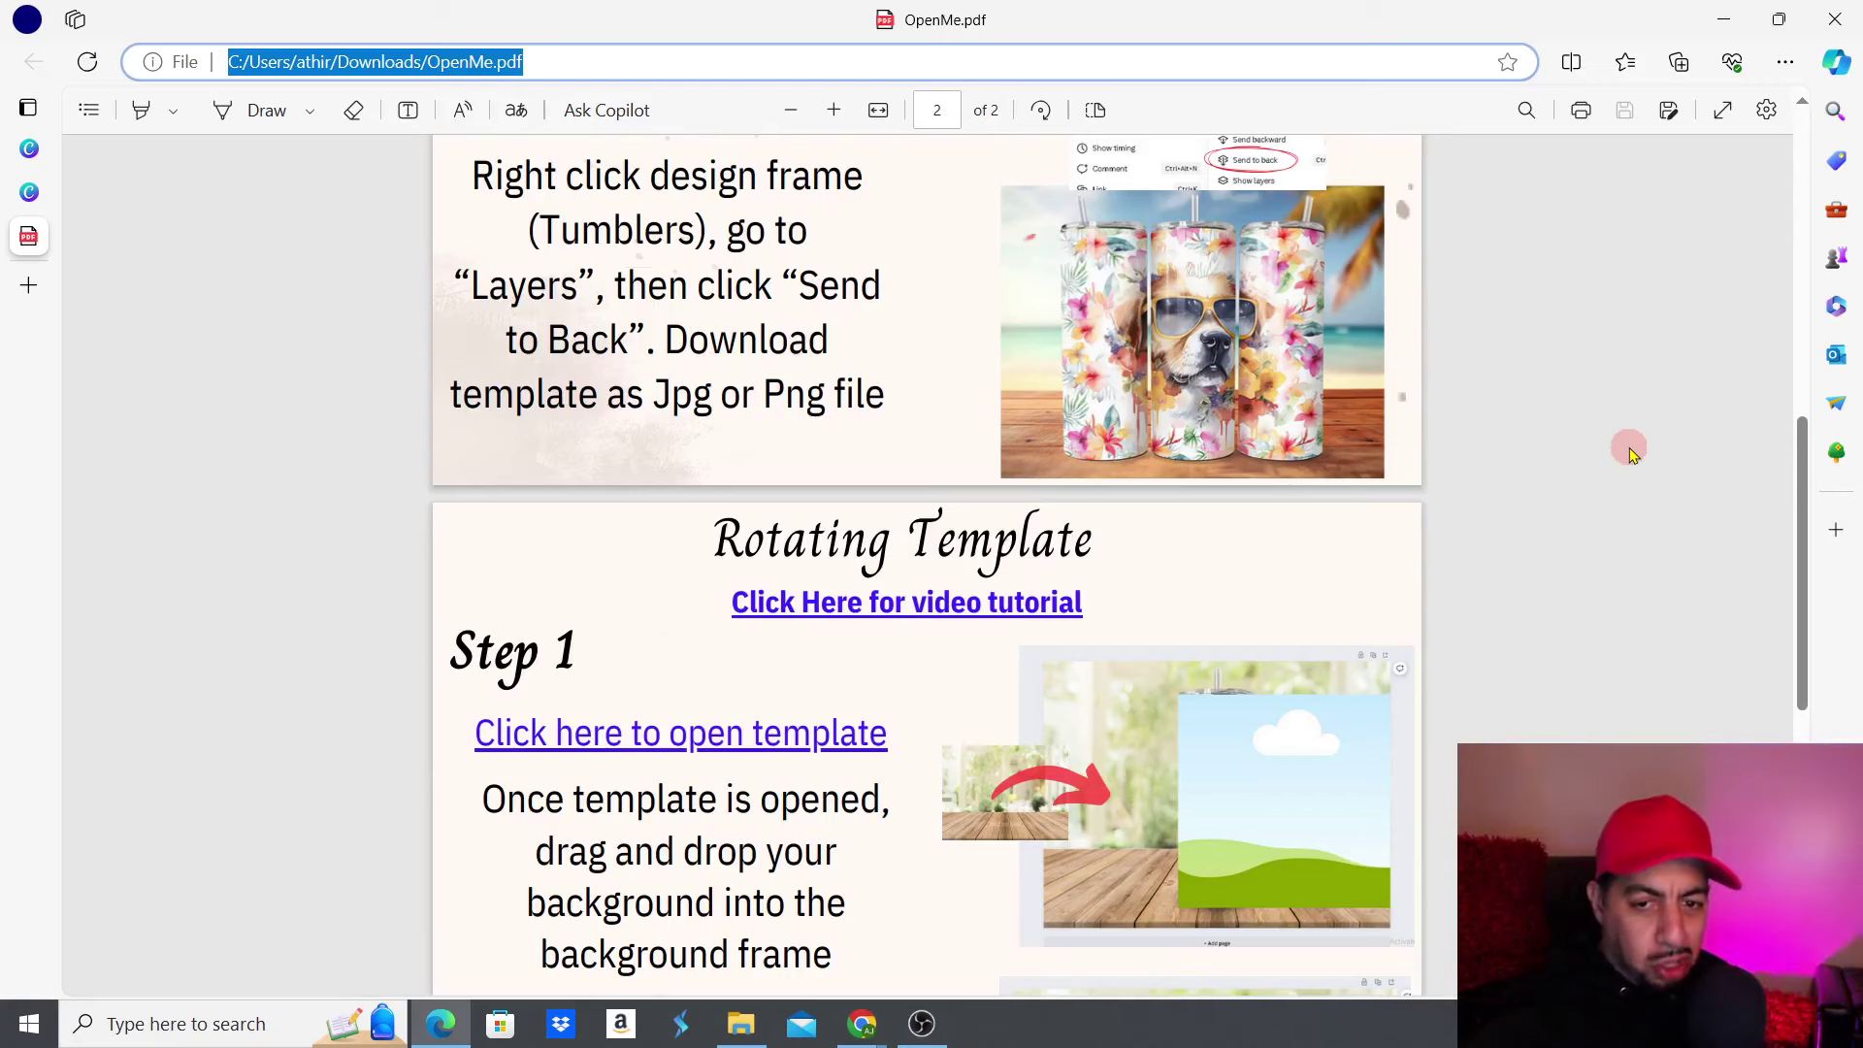
Read the OpenMe.pdf Steps 1–3 down to the Rotating Template section and its template link.
left_click_drag(1802, 514, 1800, 247)
scroll(1788, 350, "up", 3)
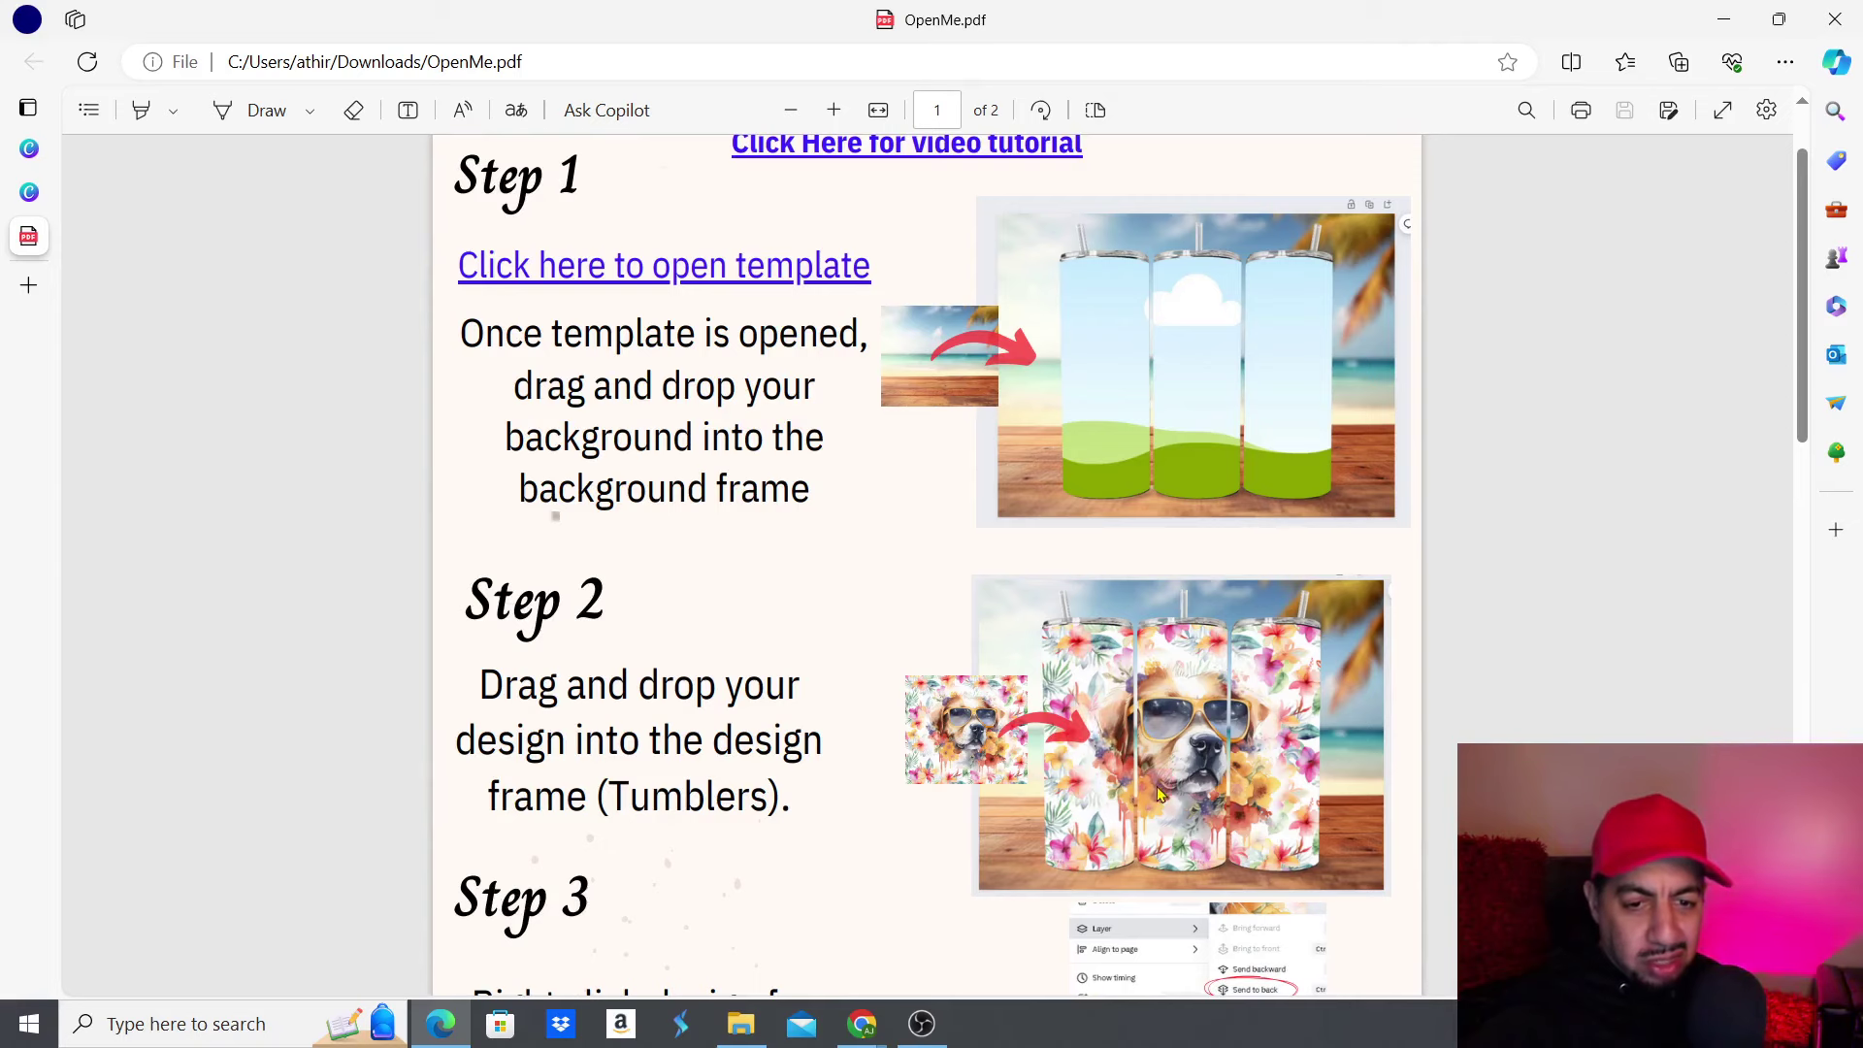
left_click(1152, 560)
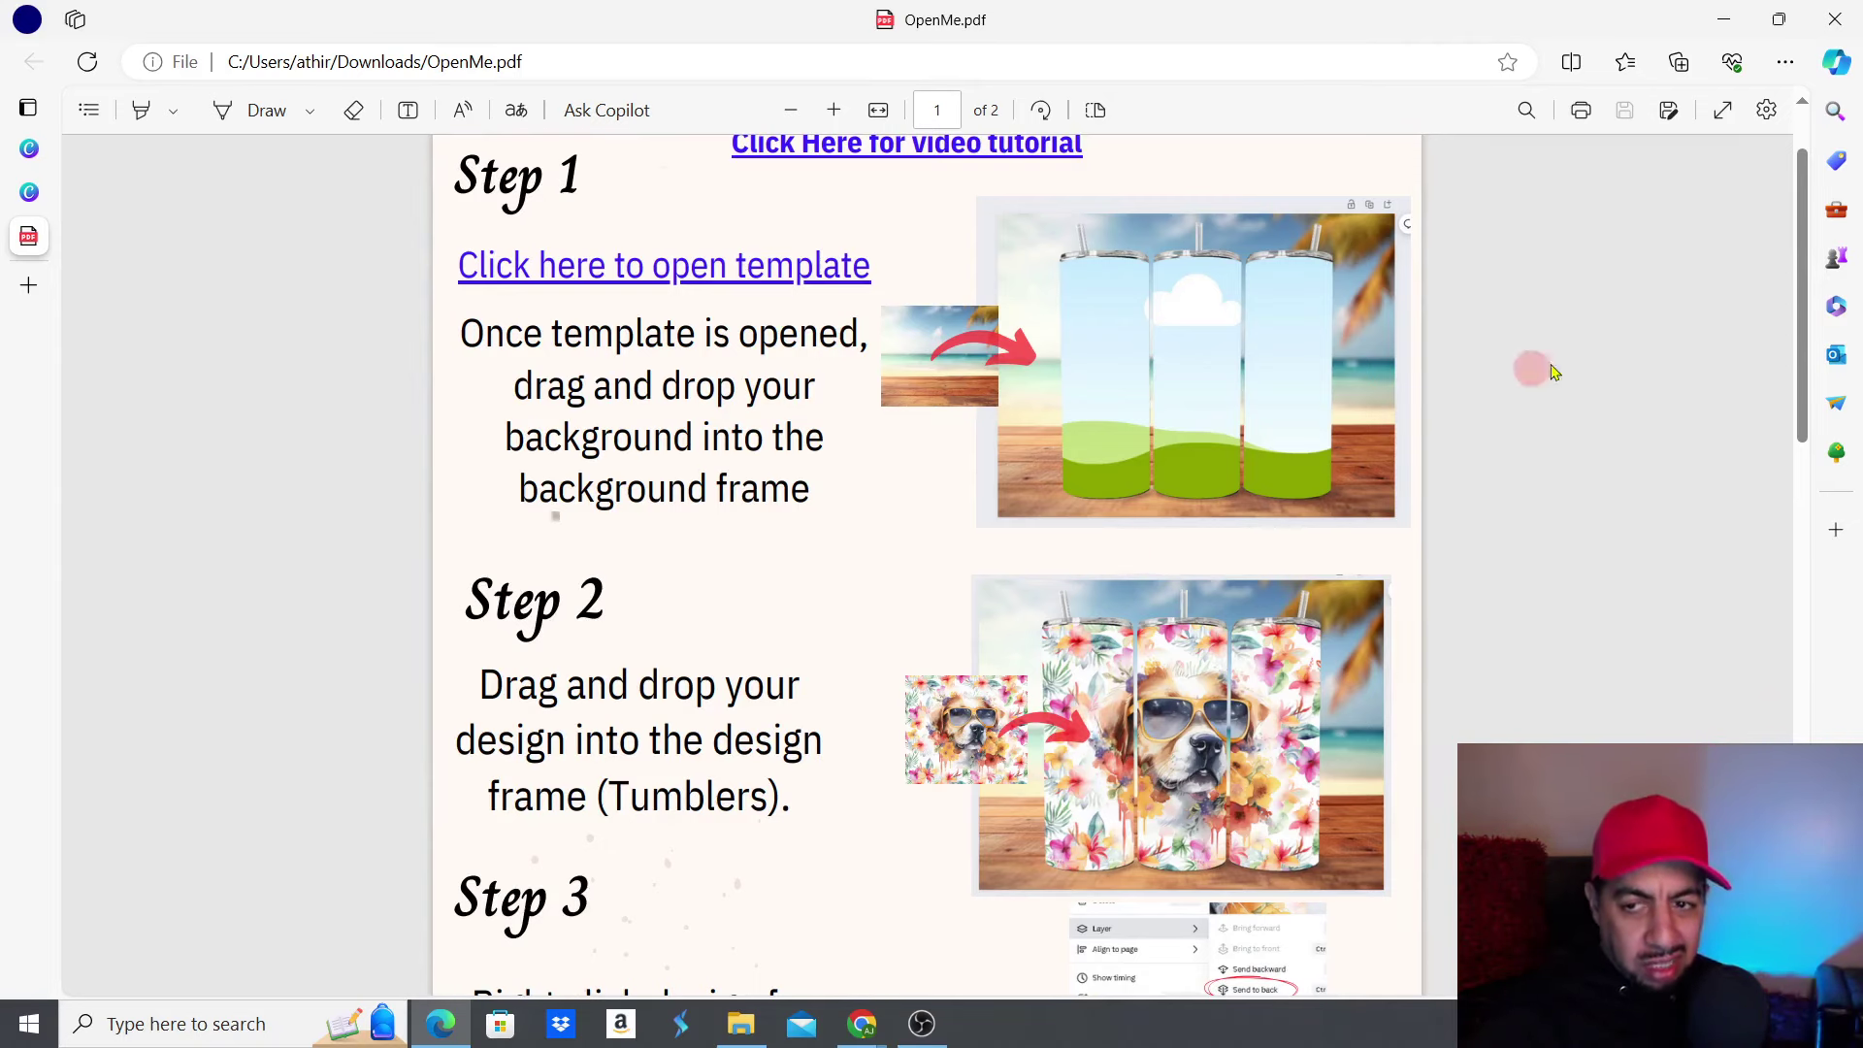
scroll(776, 485, "down", 10)
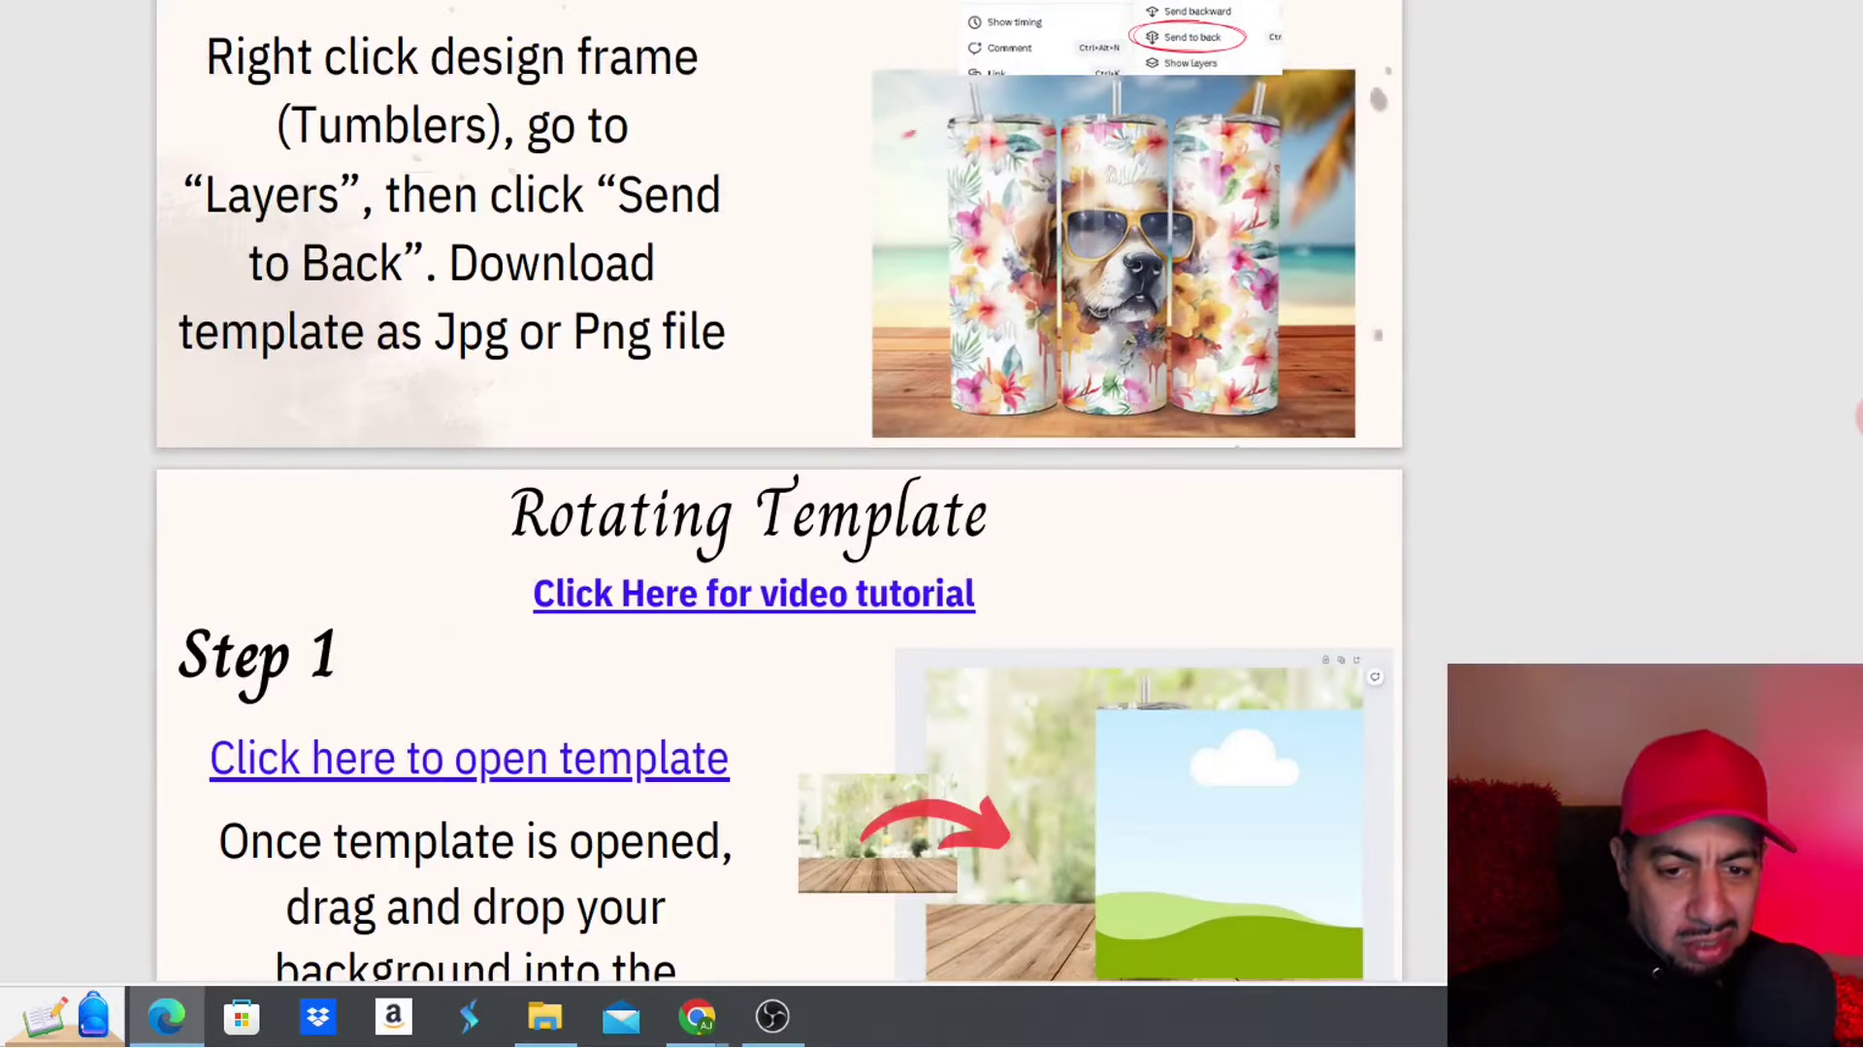
scroll(776, 485, "down", 4)
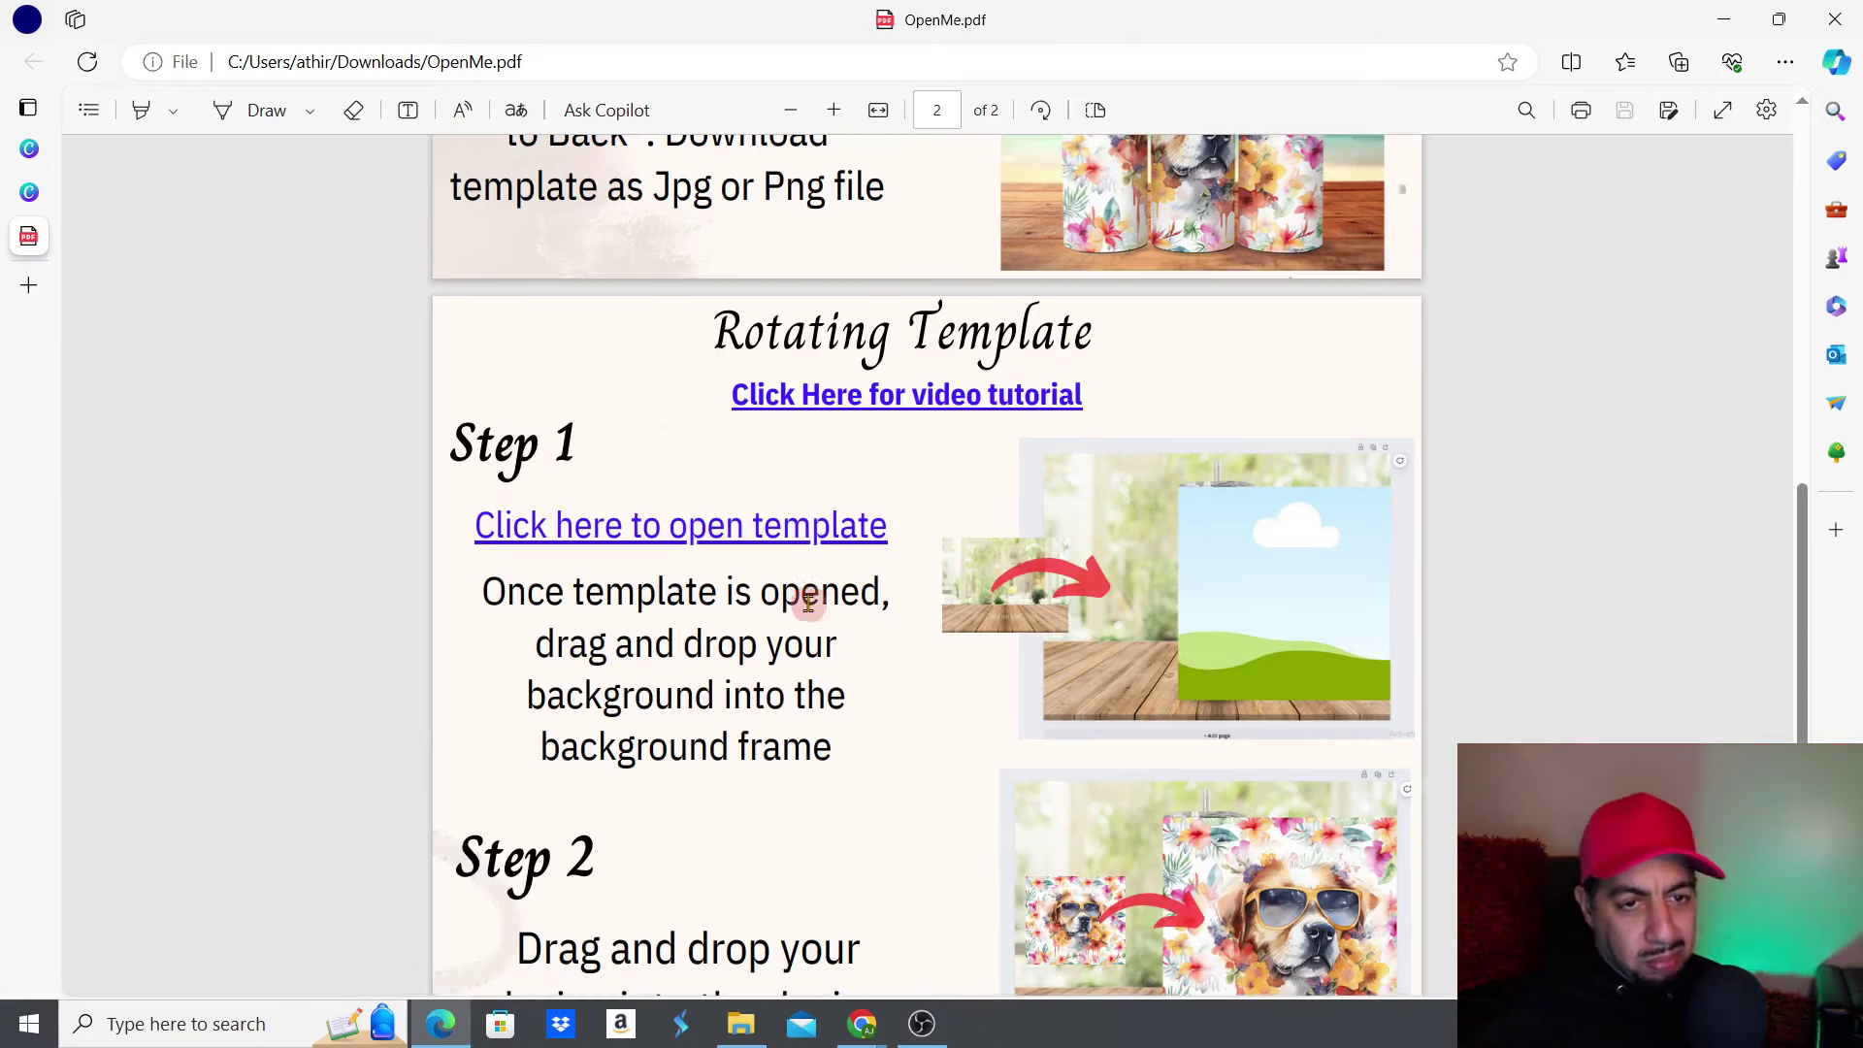
From the shared 3628 × 2778 px sky-and-hills template page, start a new design.
mouse_move(861, 1024)
left_click(1077, 923)
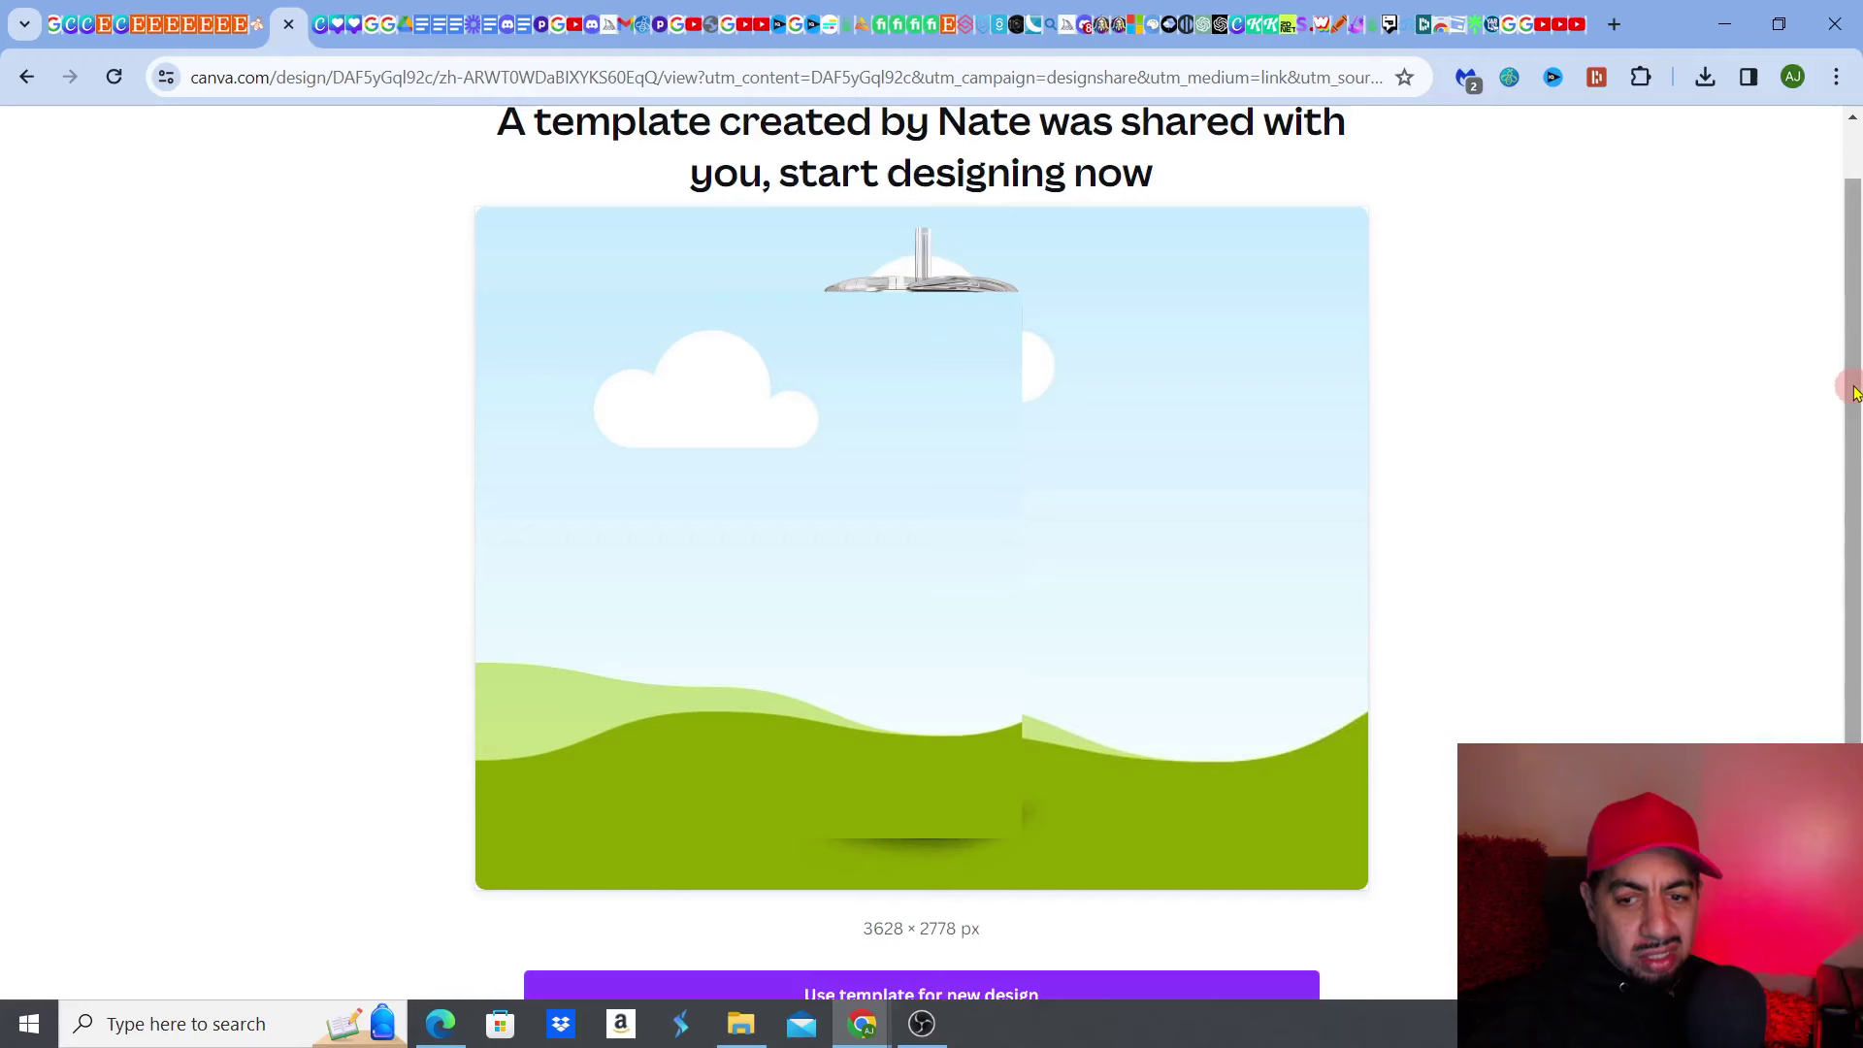
left_click_drag(1854, 403, 1854, 458)
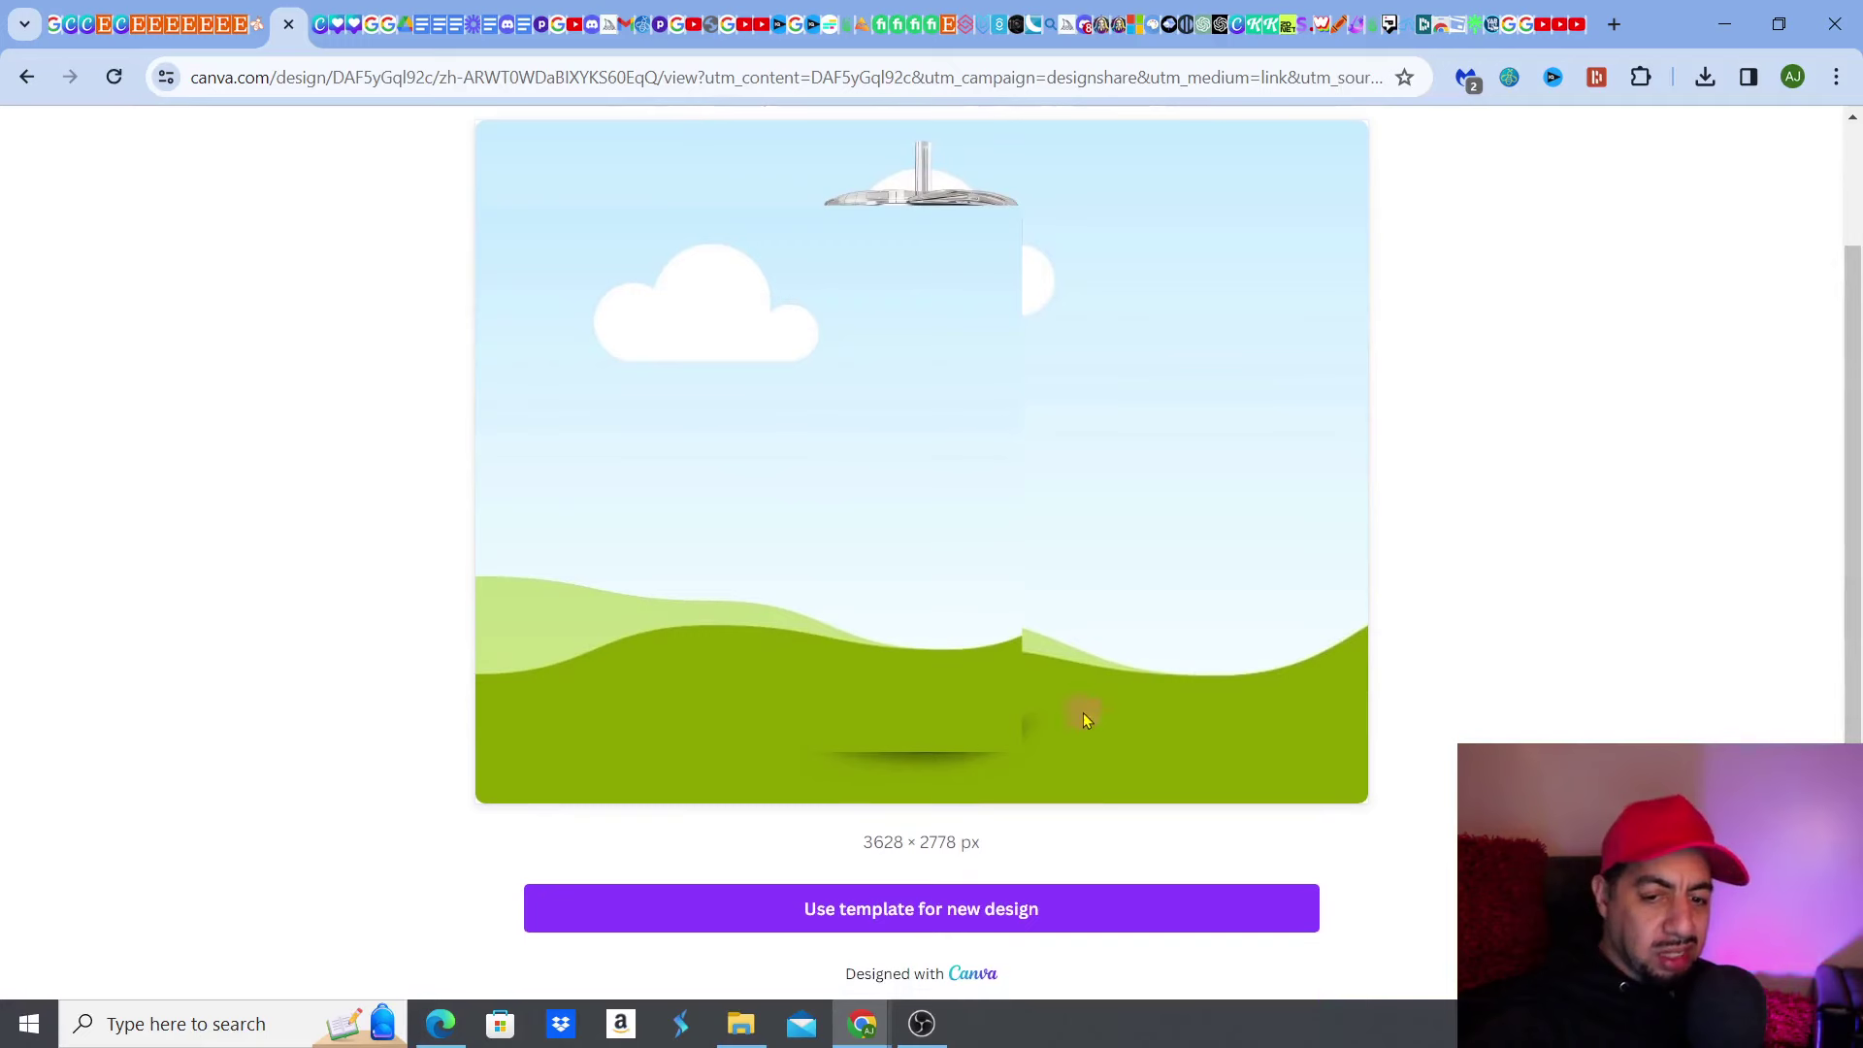
left_click(927, 918)
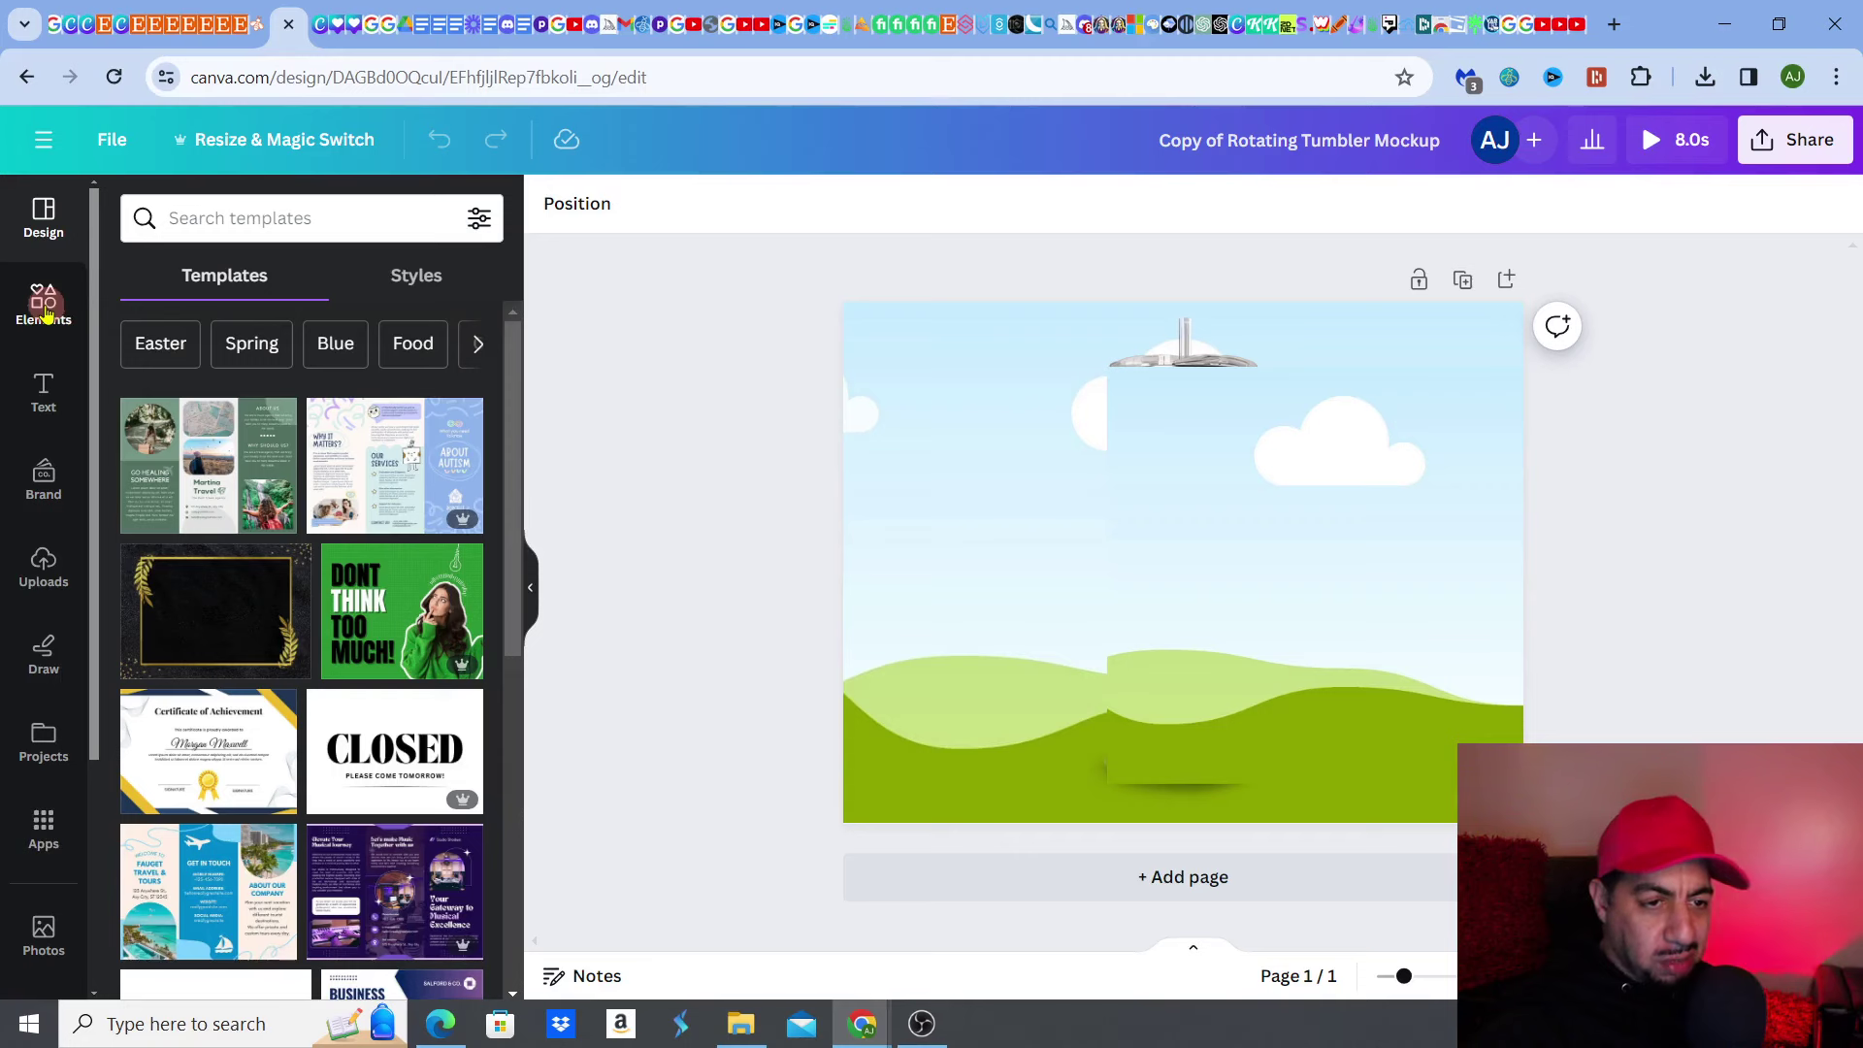
Drop the uploaded sunflower-skull image into the tumbler frame.
left_click(43, 560)
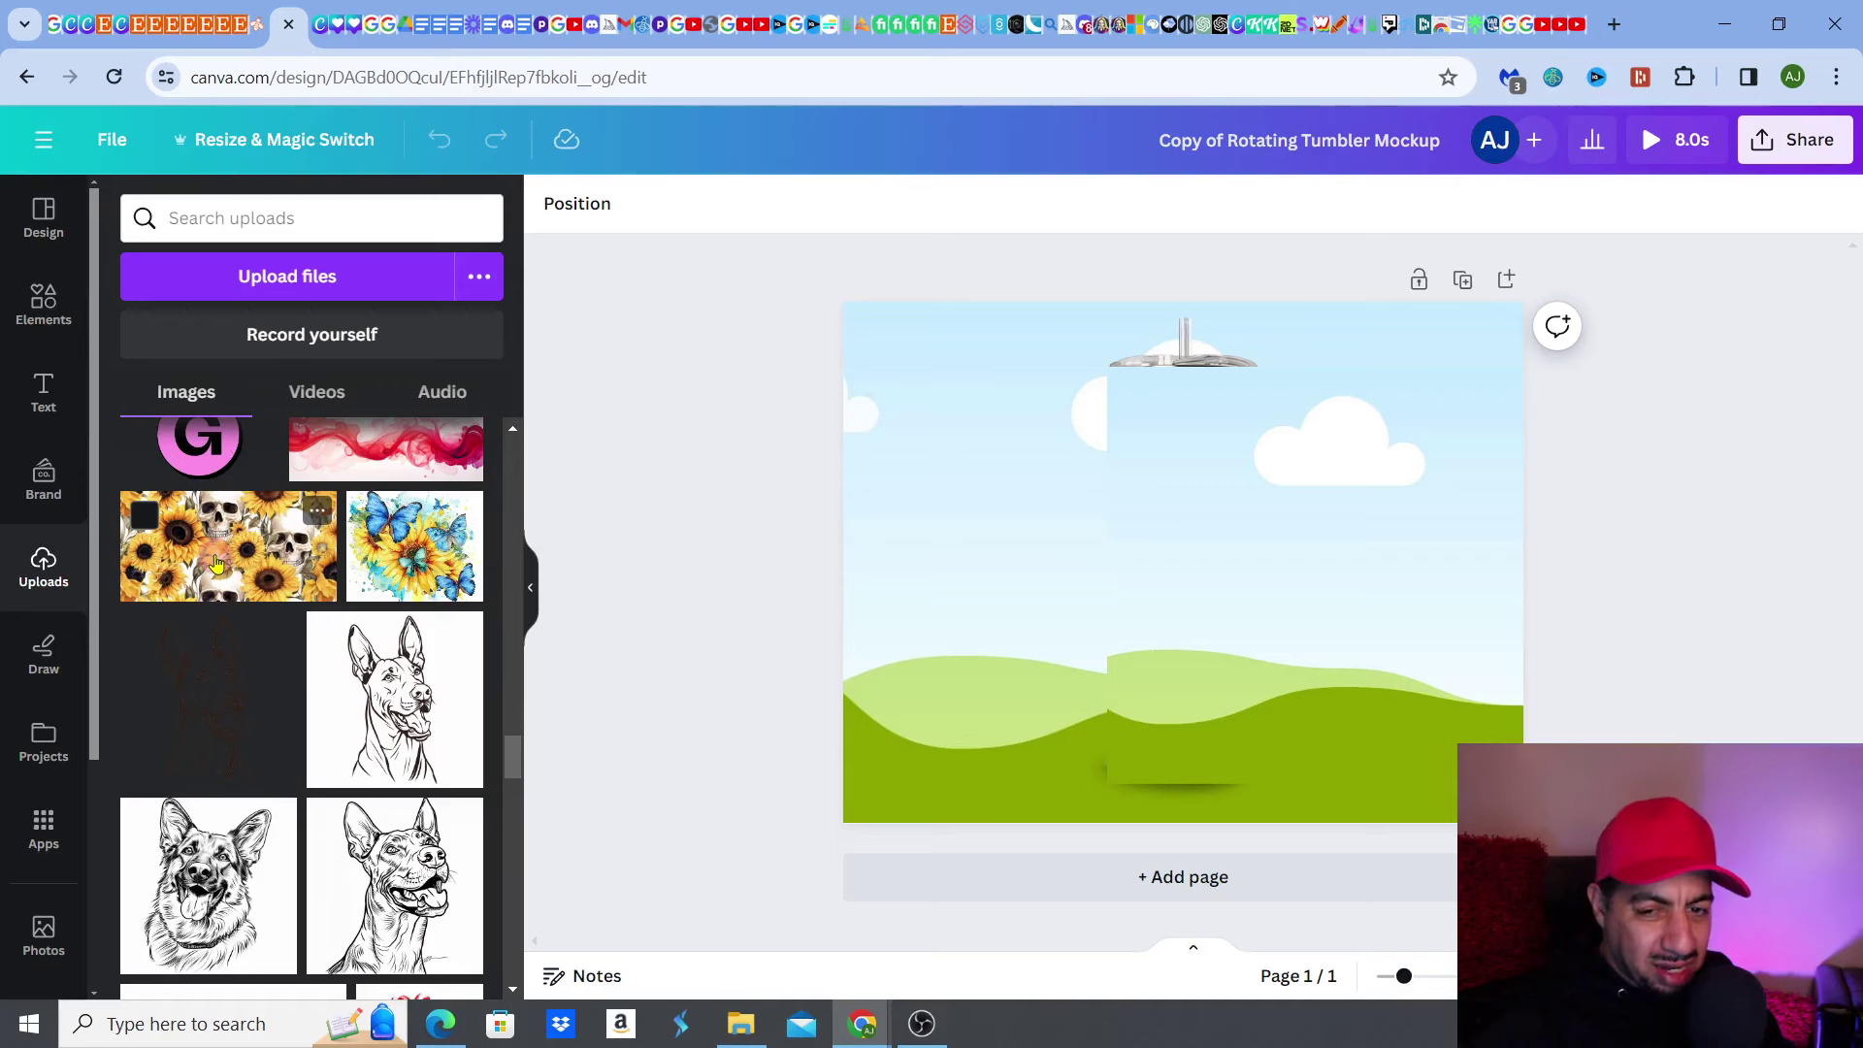
left_click(216, 564)
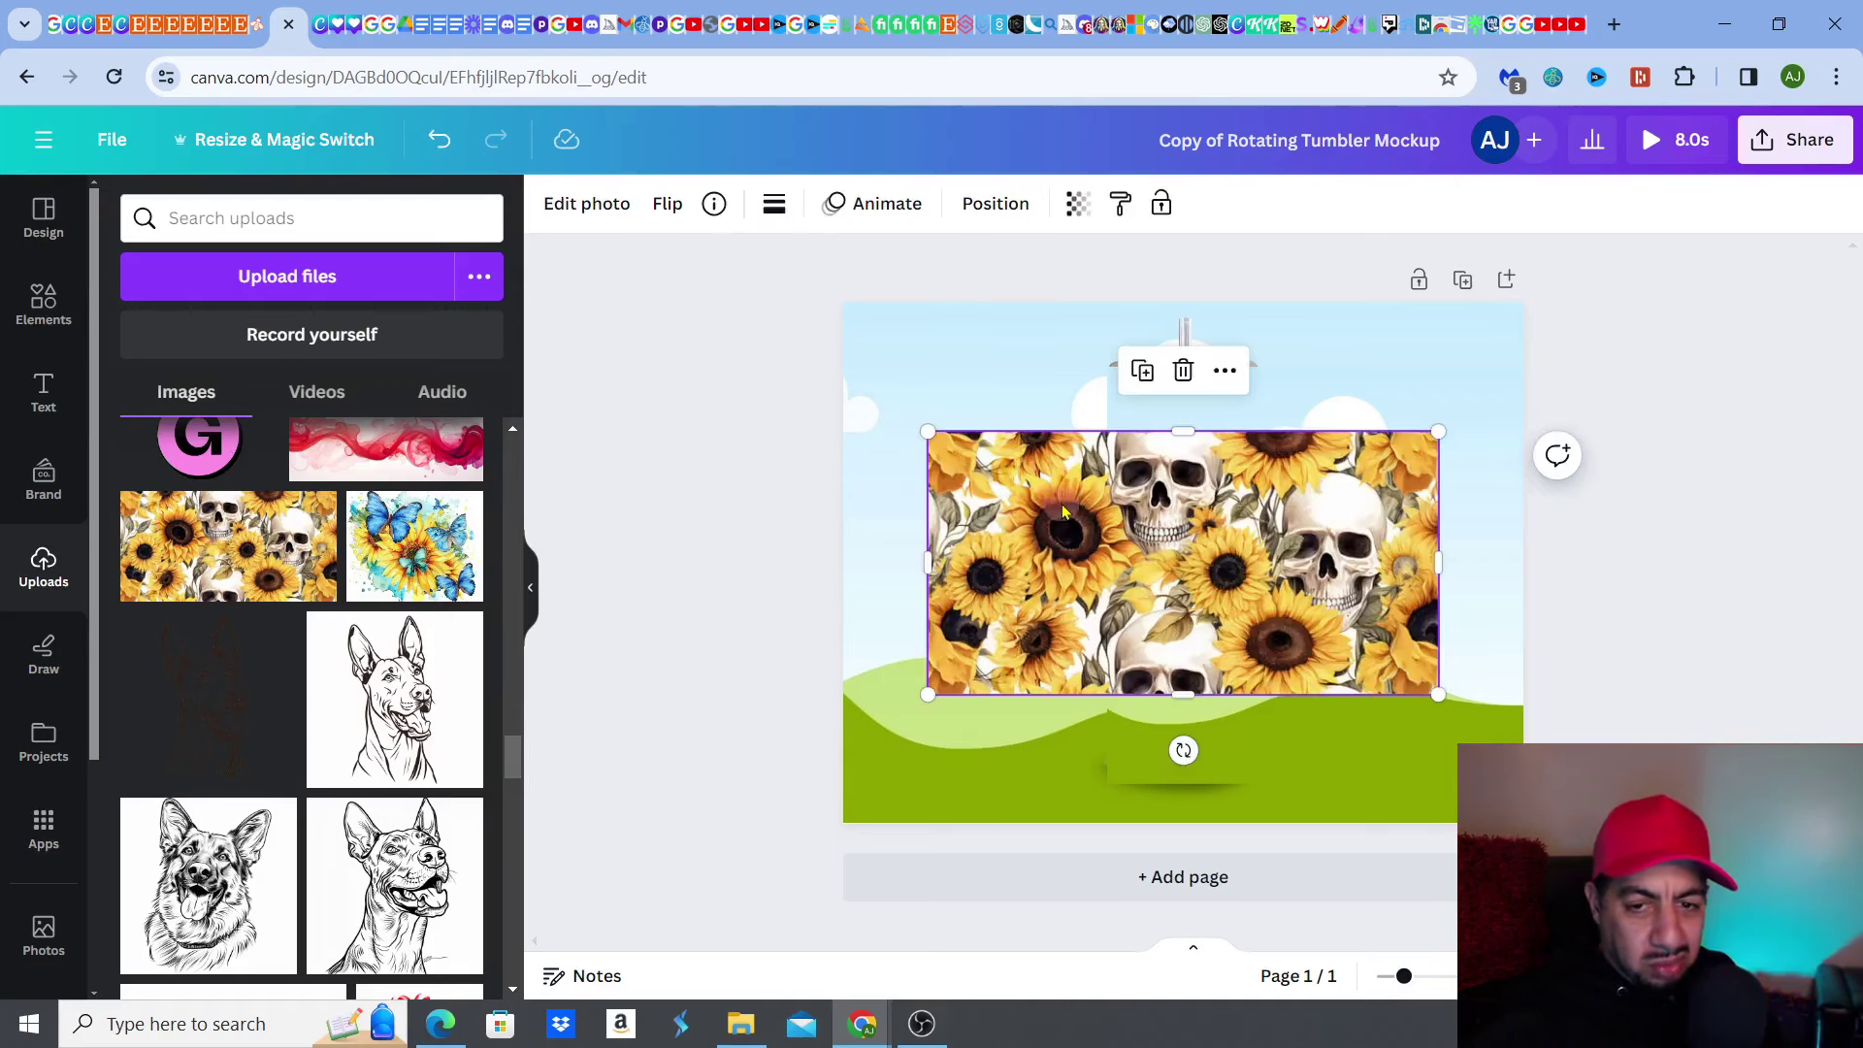
left_click_drag(1100, 499, 1151, 479)
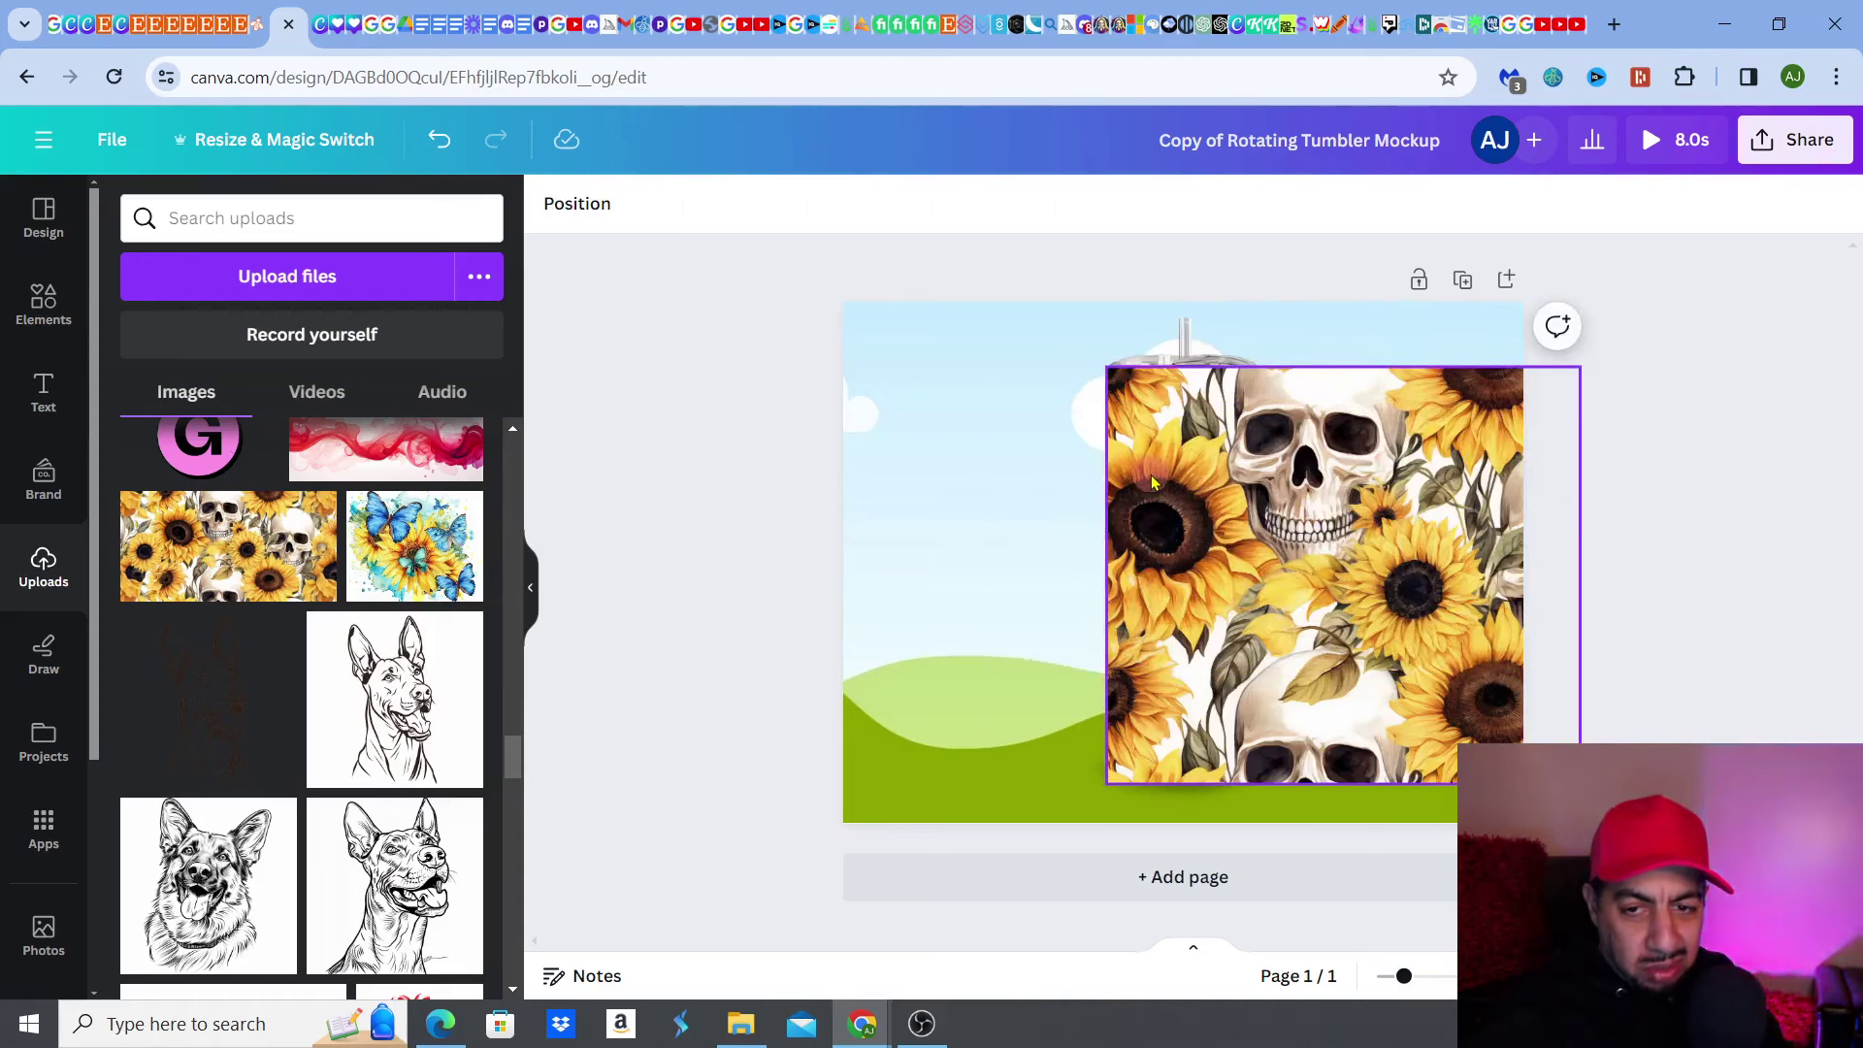
Send the sunflower image behind the tumbler, then select the page background and browse Elements.
right_click(1209, 456)
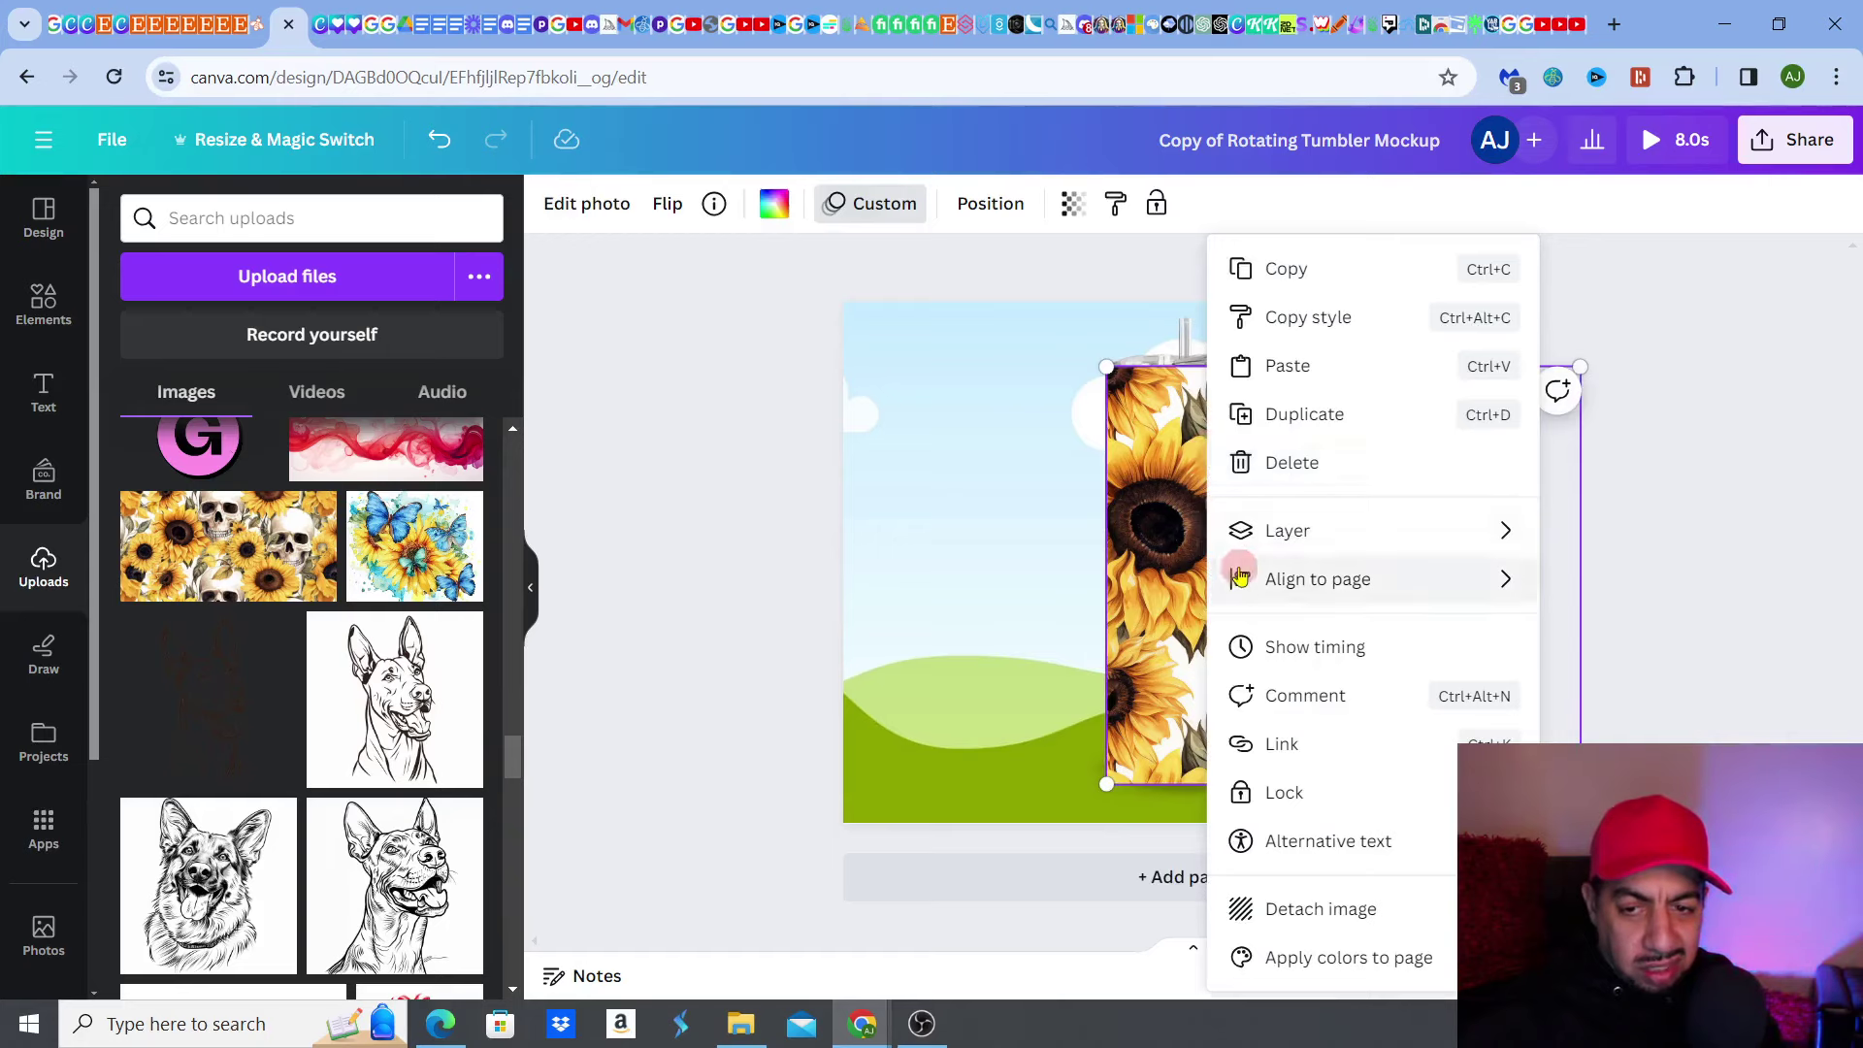
mouse_move(1339, 557)
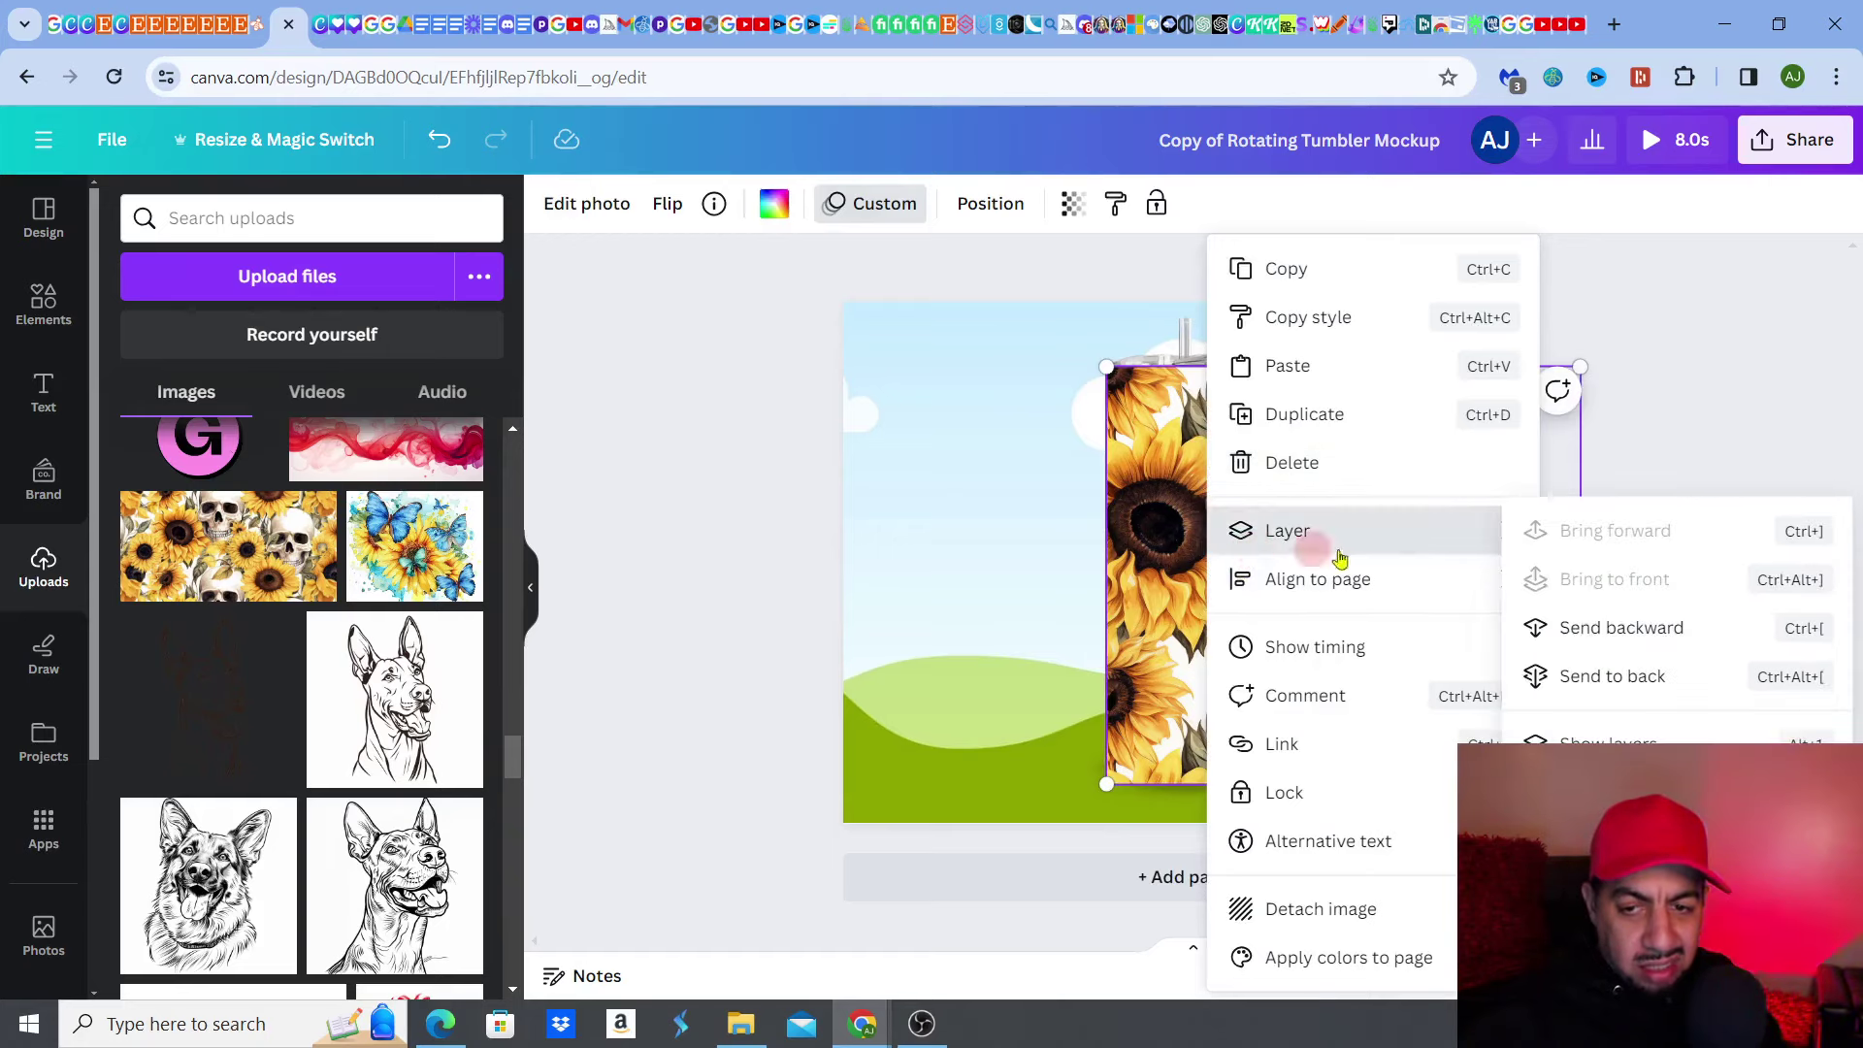
left_click(1574, 675)
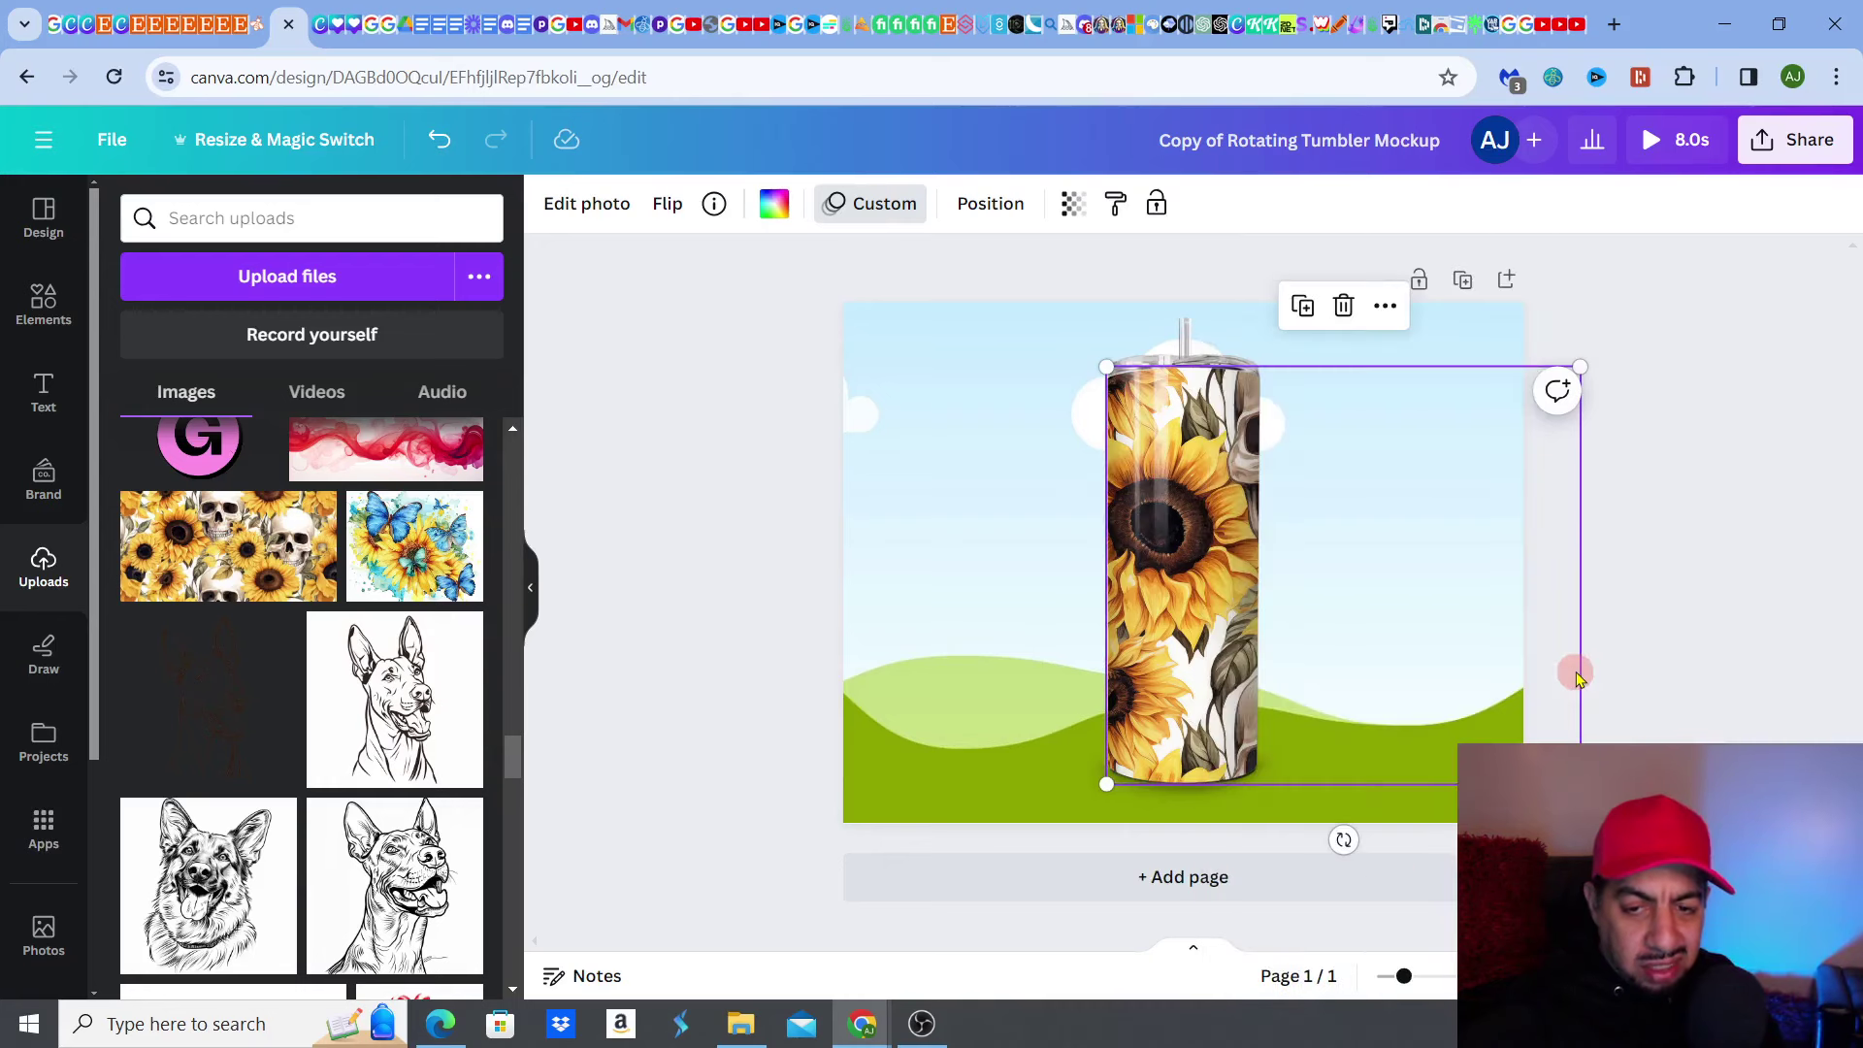
left_click(884, 368)
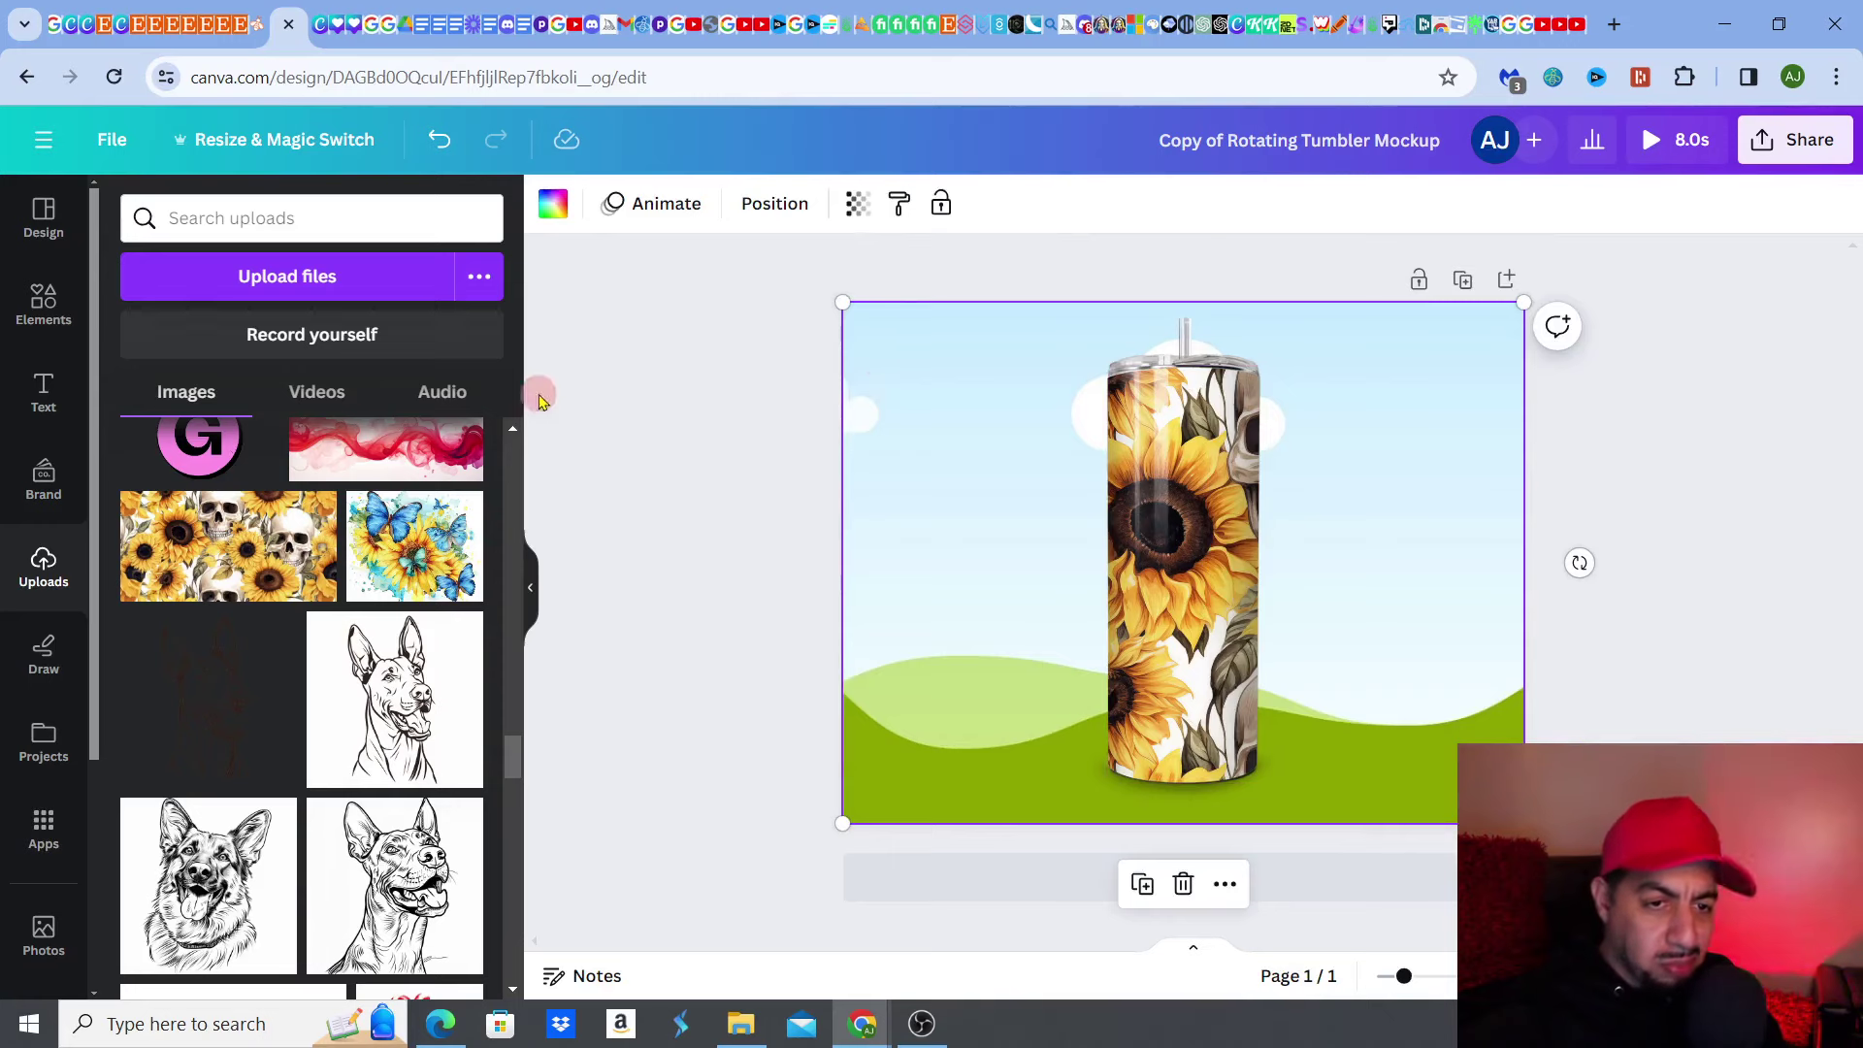
left_click(62, 299)
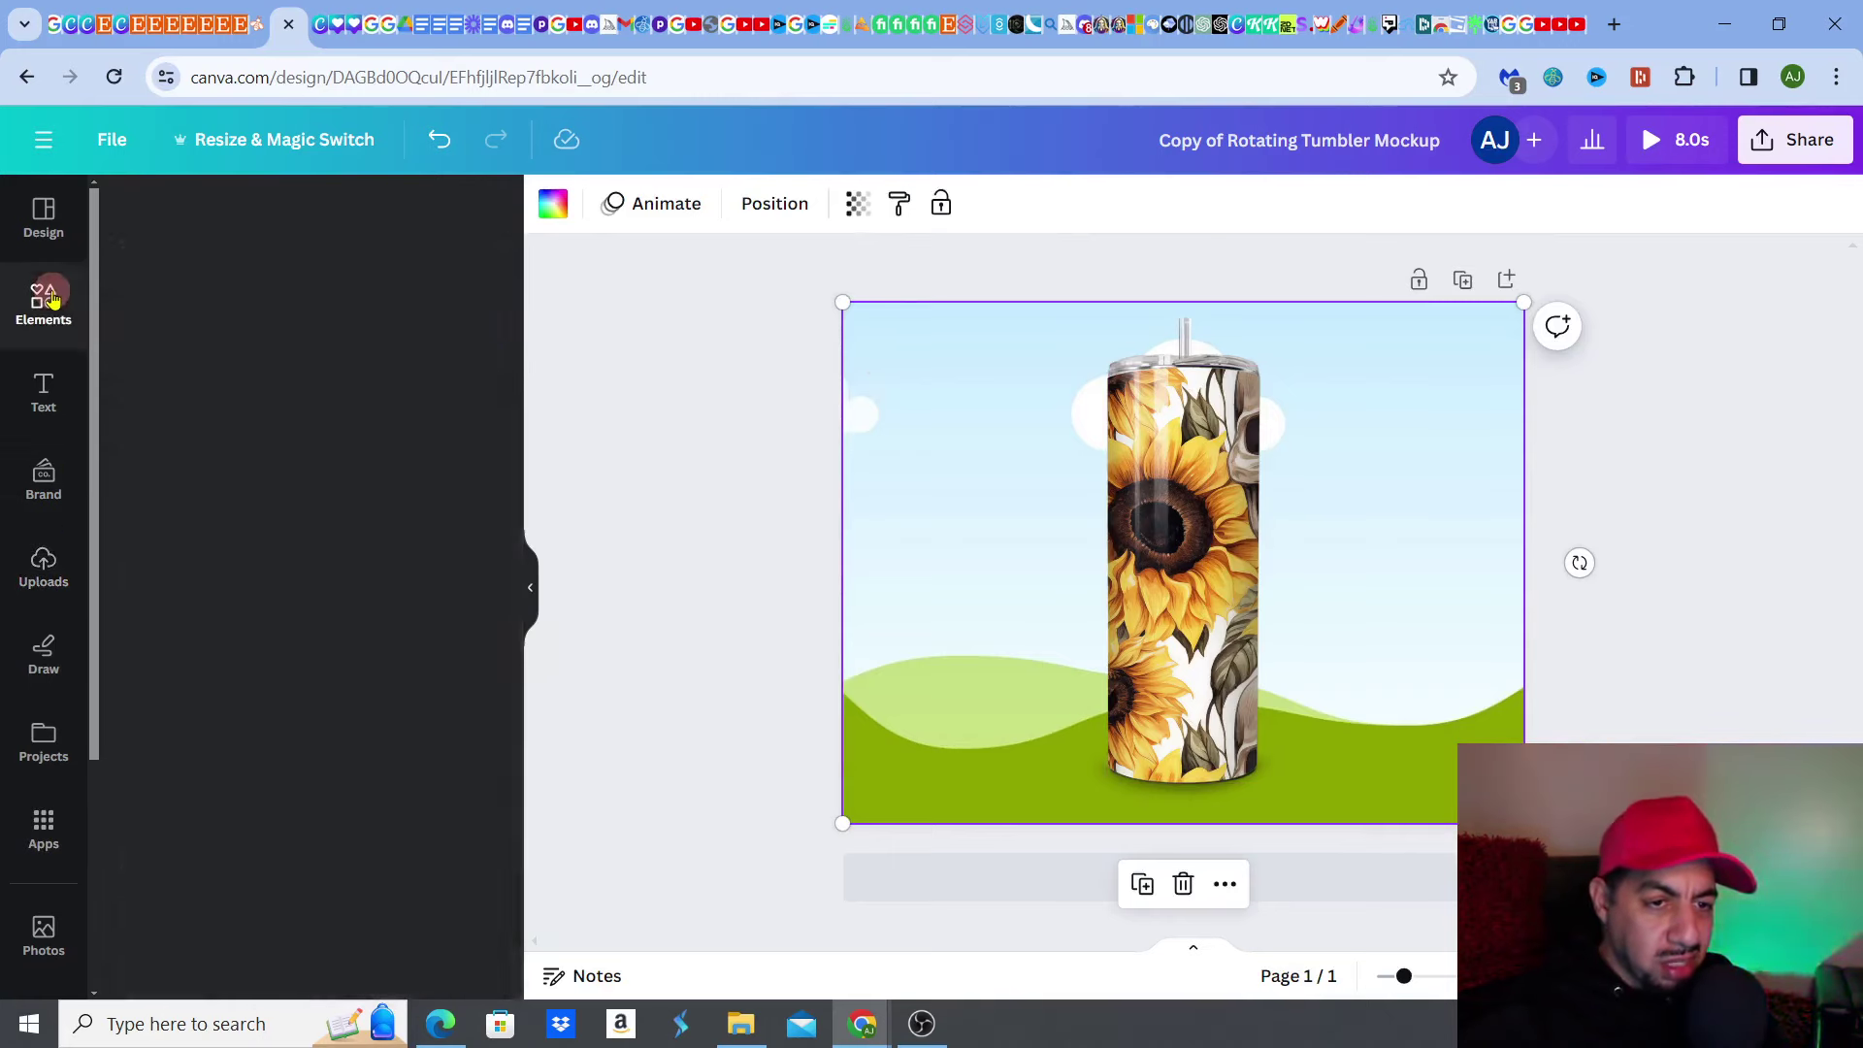
Search Elements for kitchen table photos and make the blurred wooden-tabletop photo the page background.
left_click(236, 219)
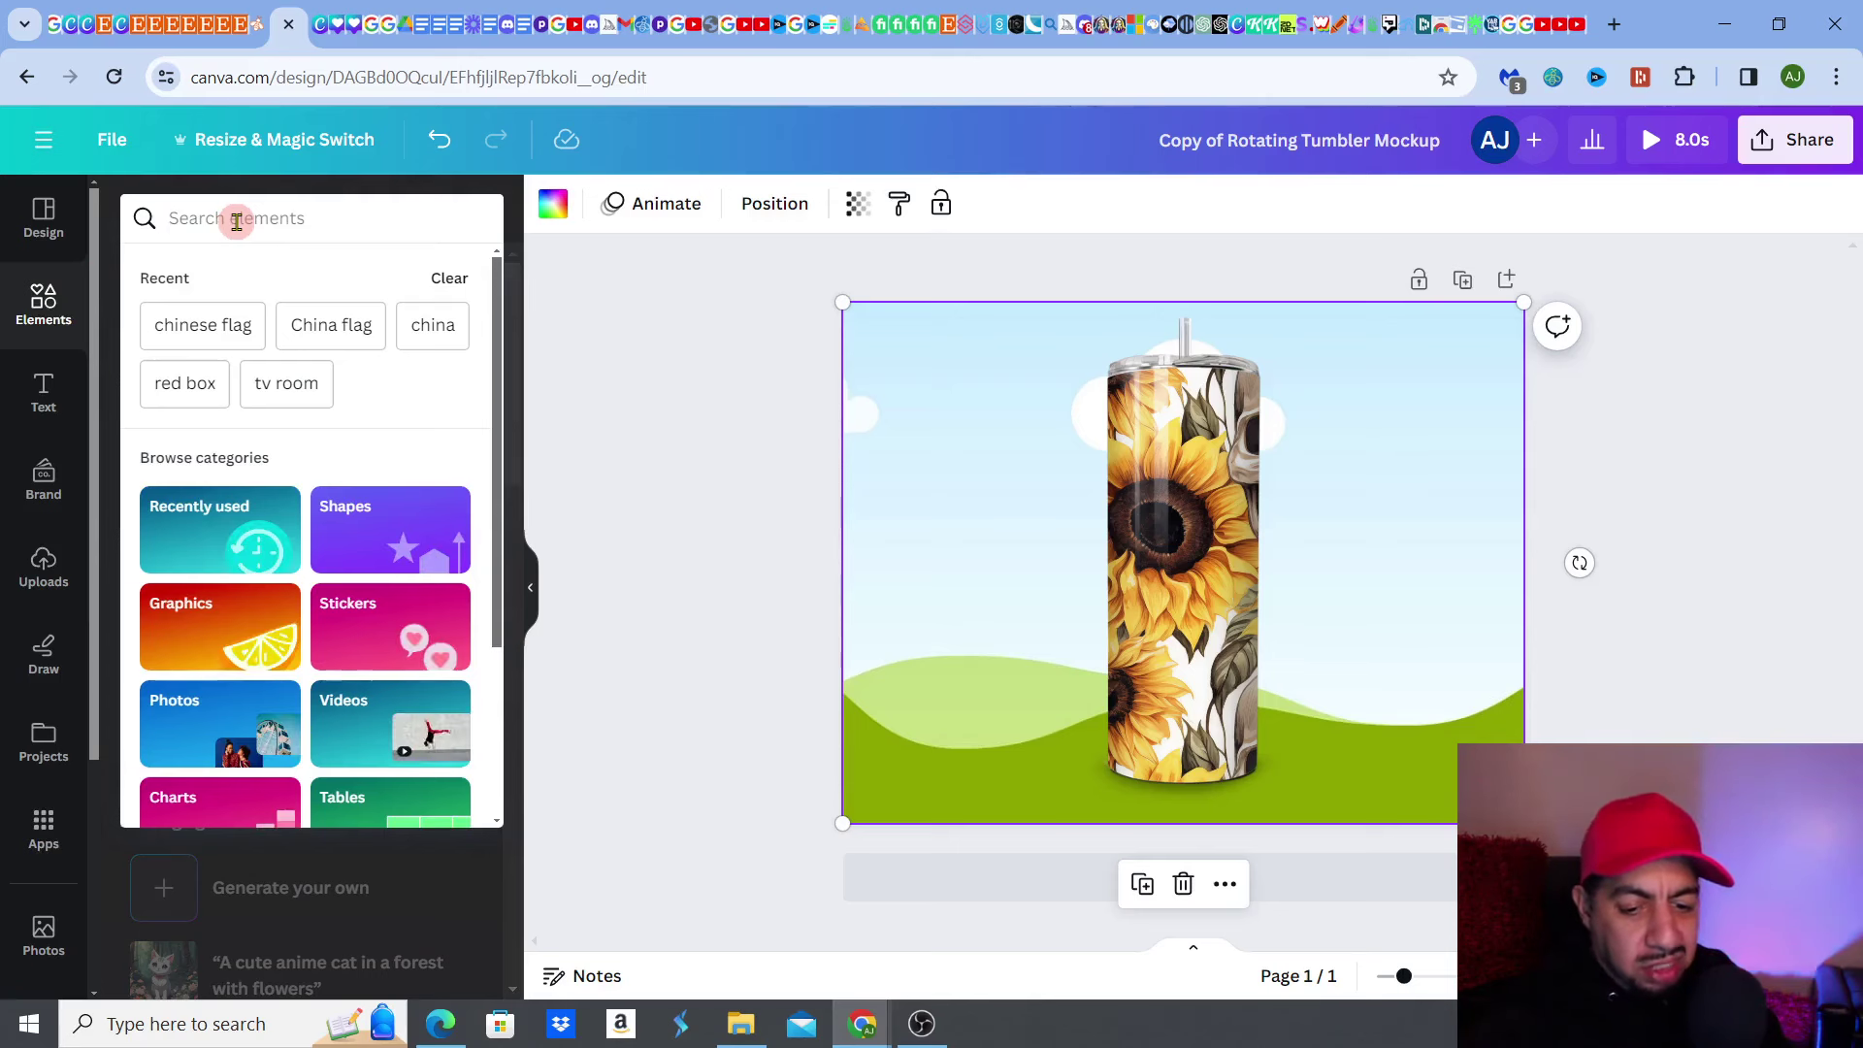
type("kitche")
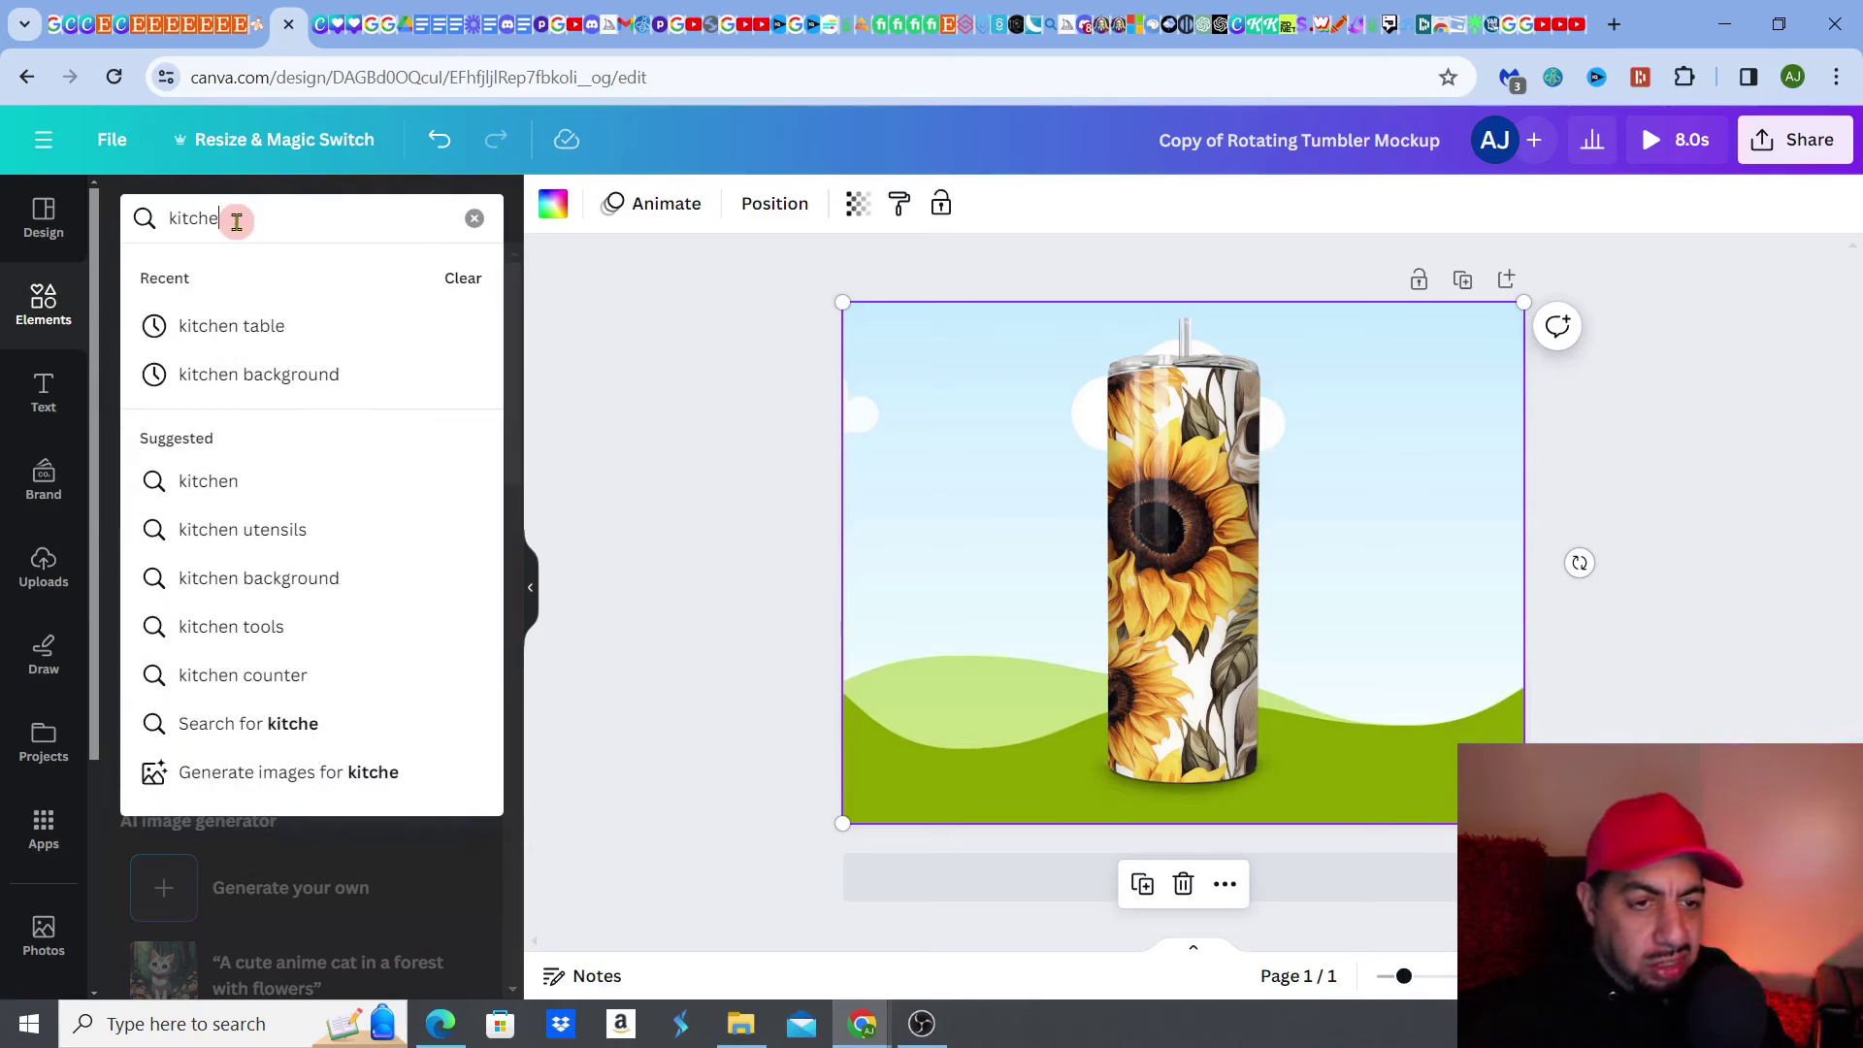
left_click(246, 339)
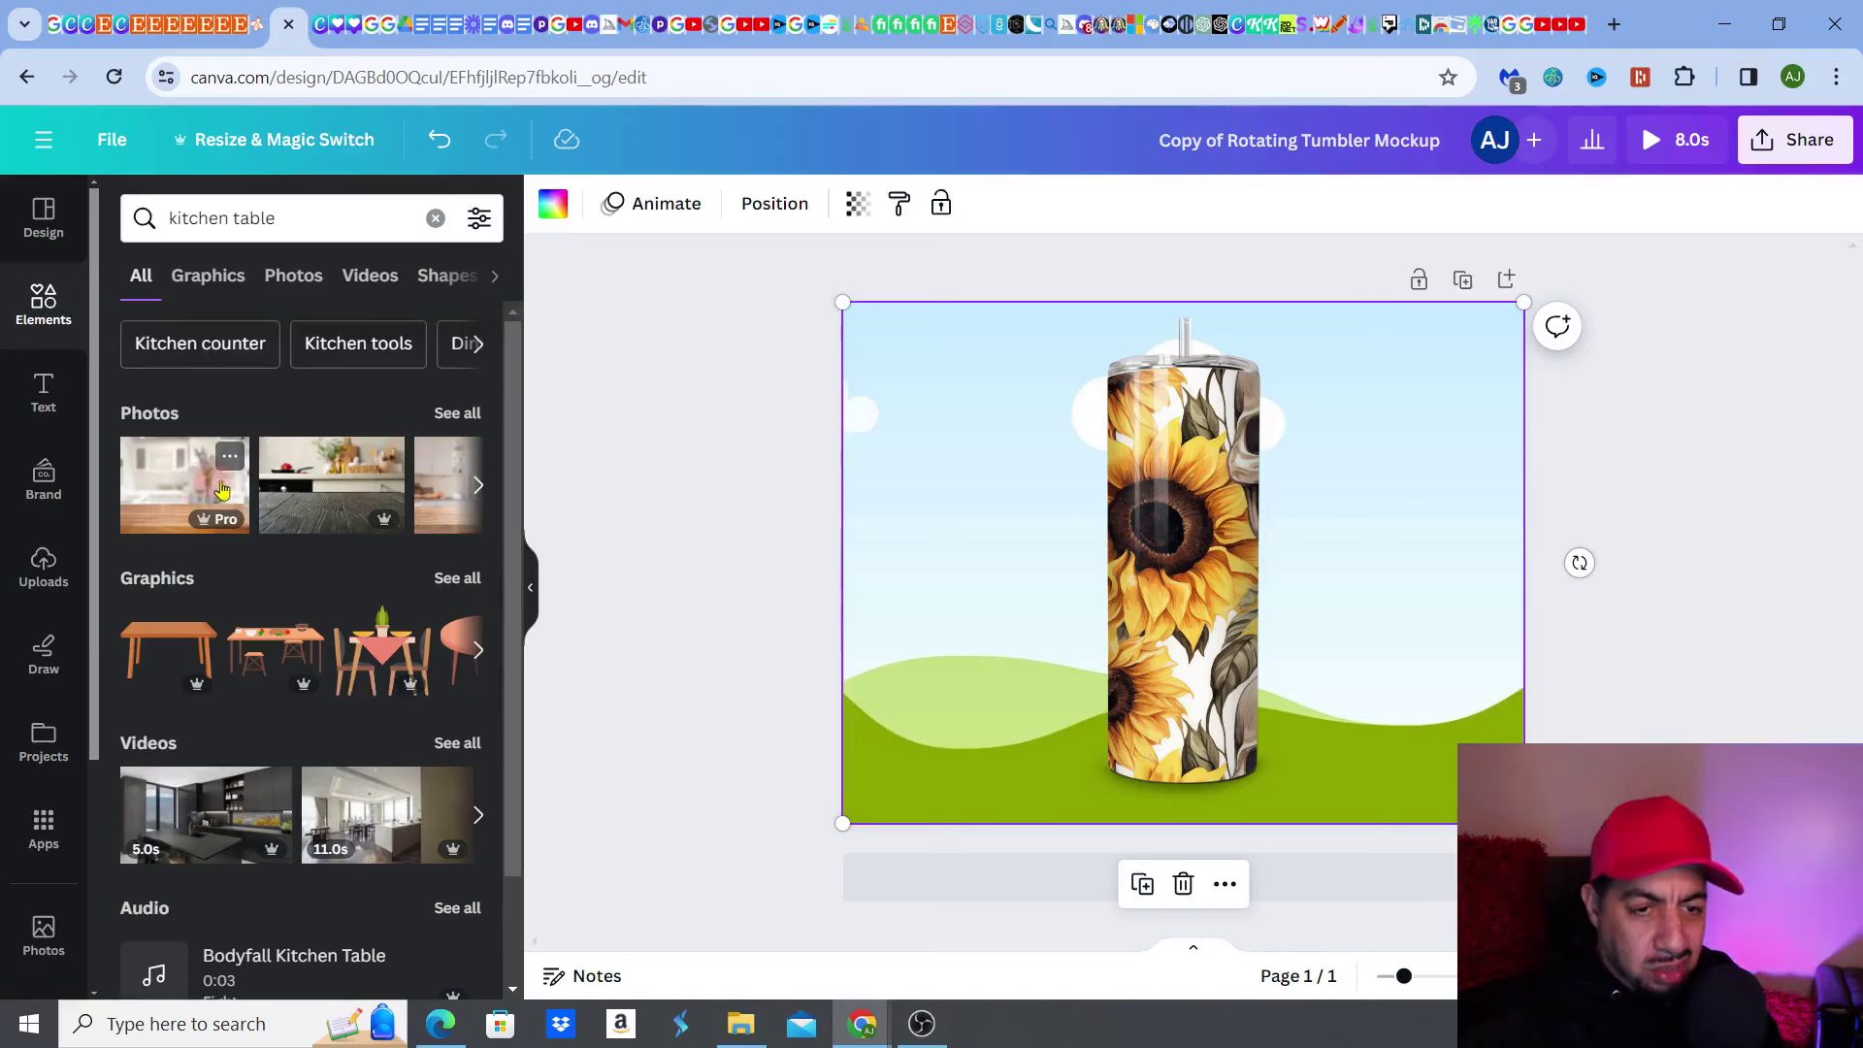
scroll(201, 497, "right", 3)
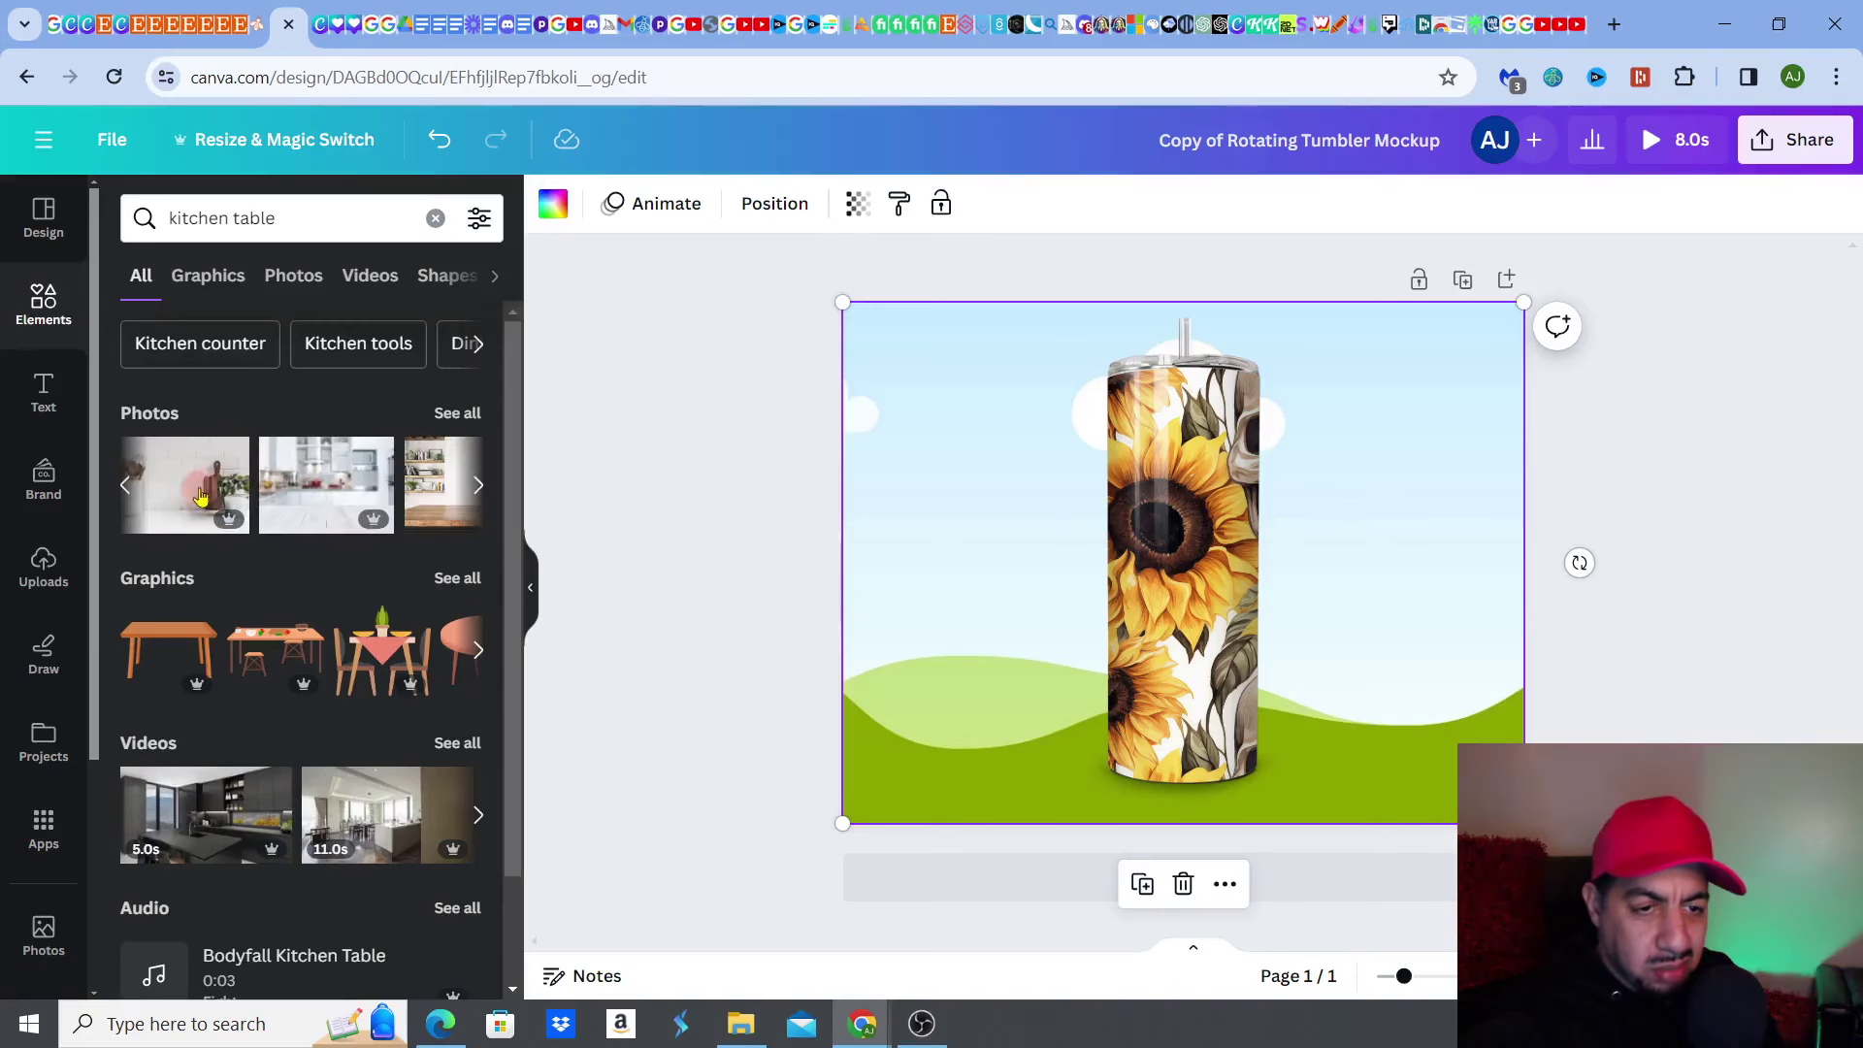
left_click(124, 485)
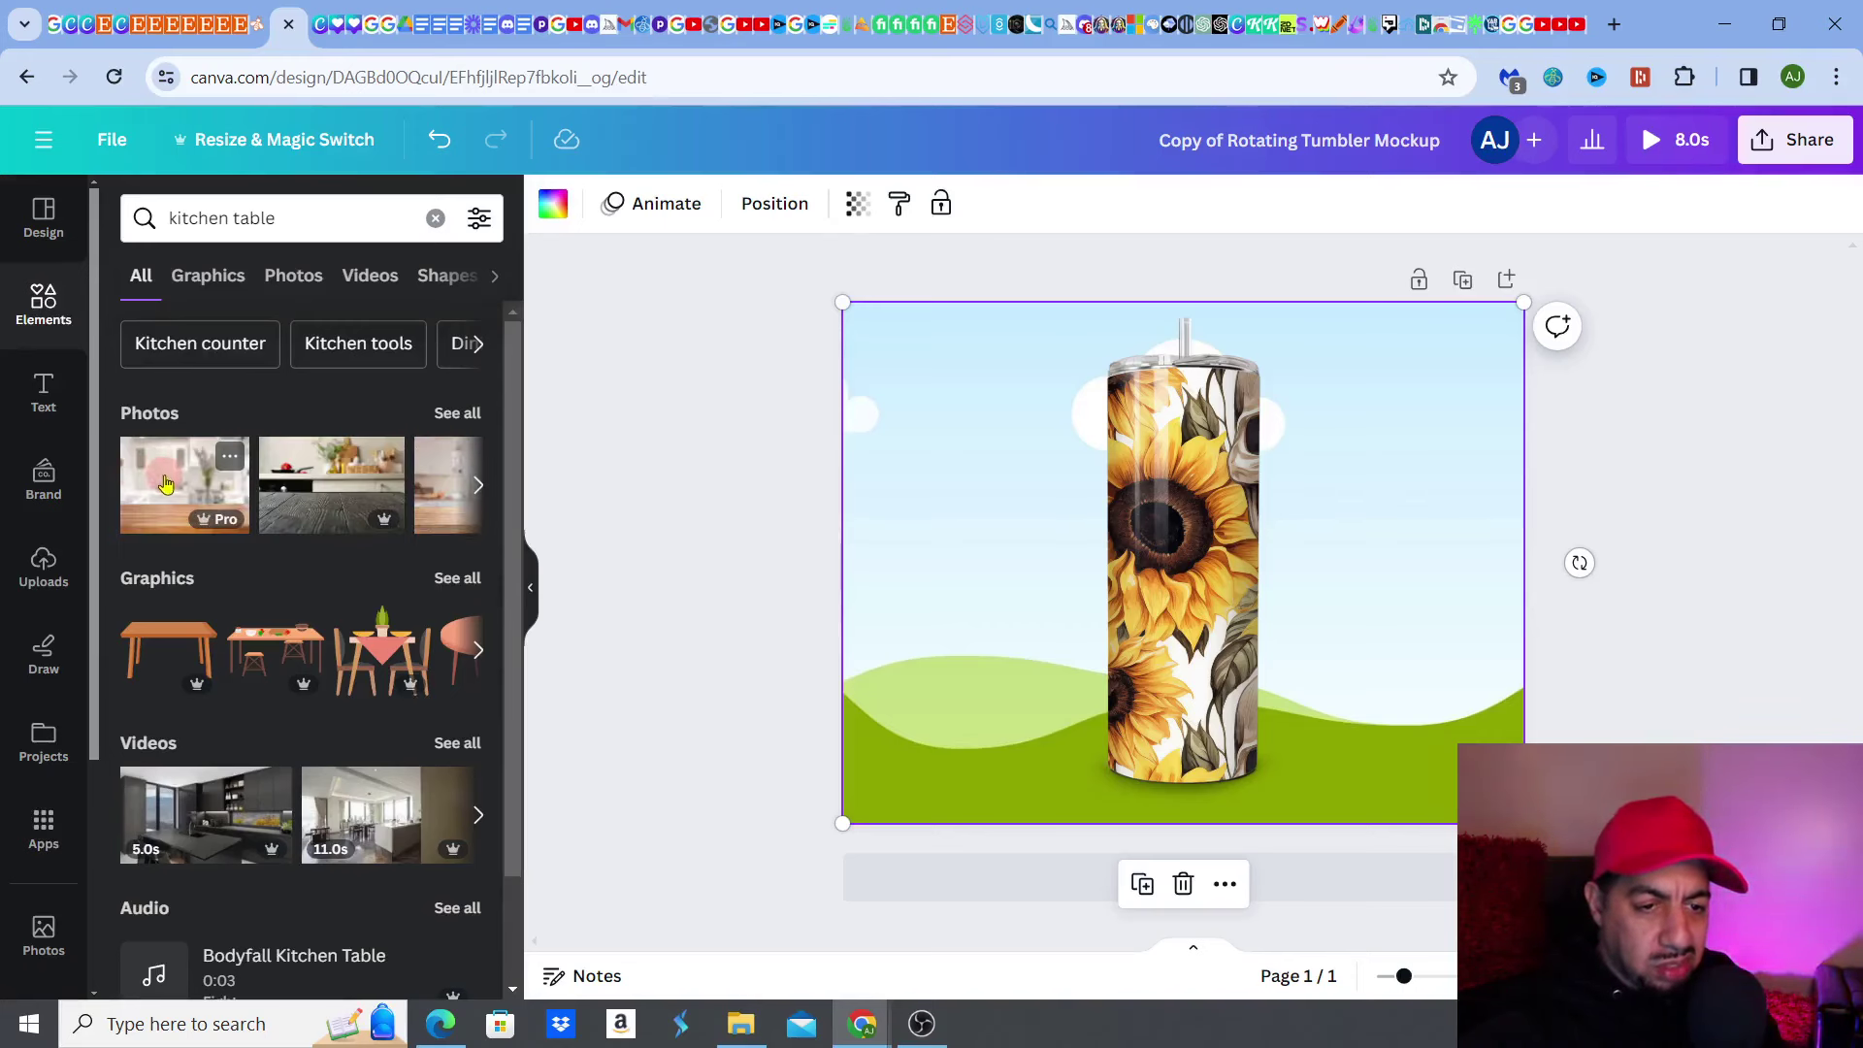
left_click(165, 483)
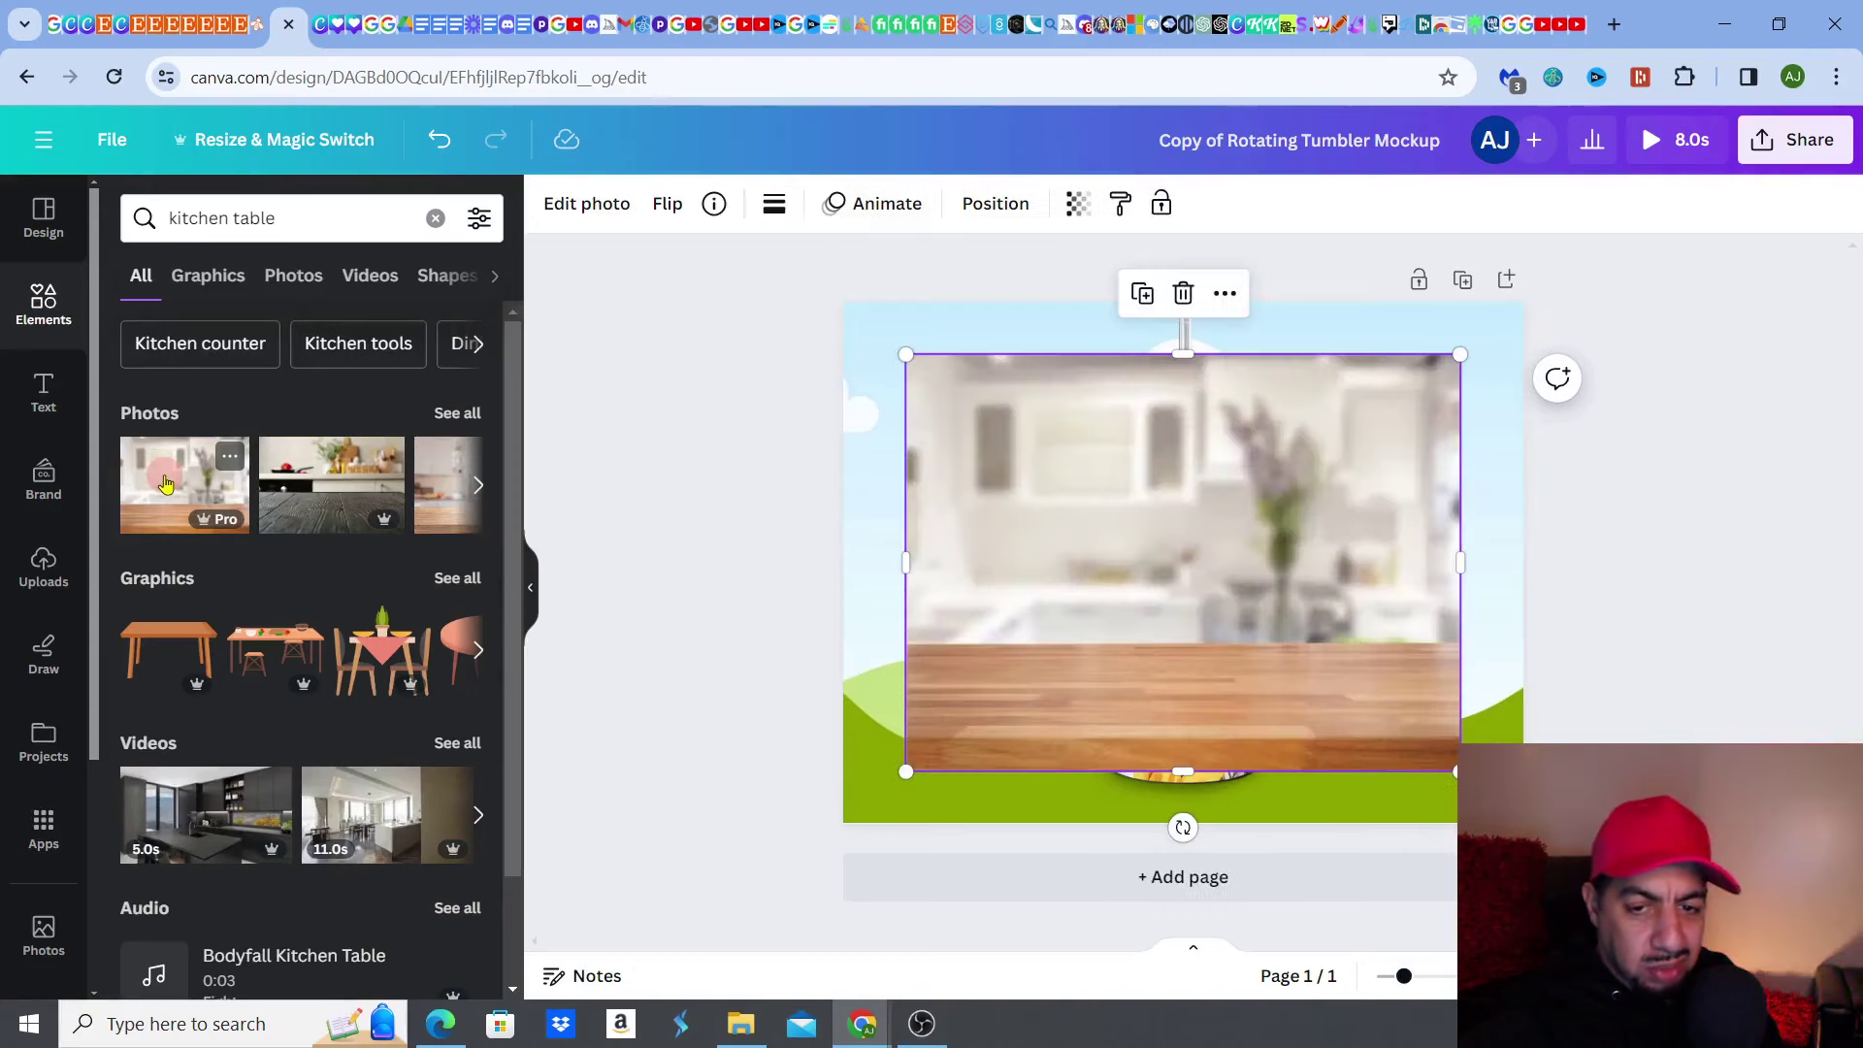
left_click_drag(1019, 389, 966, 351)
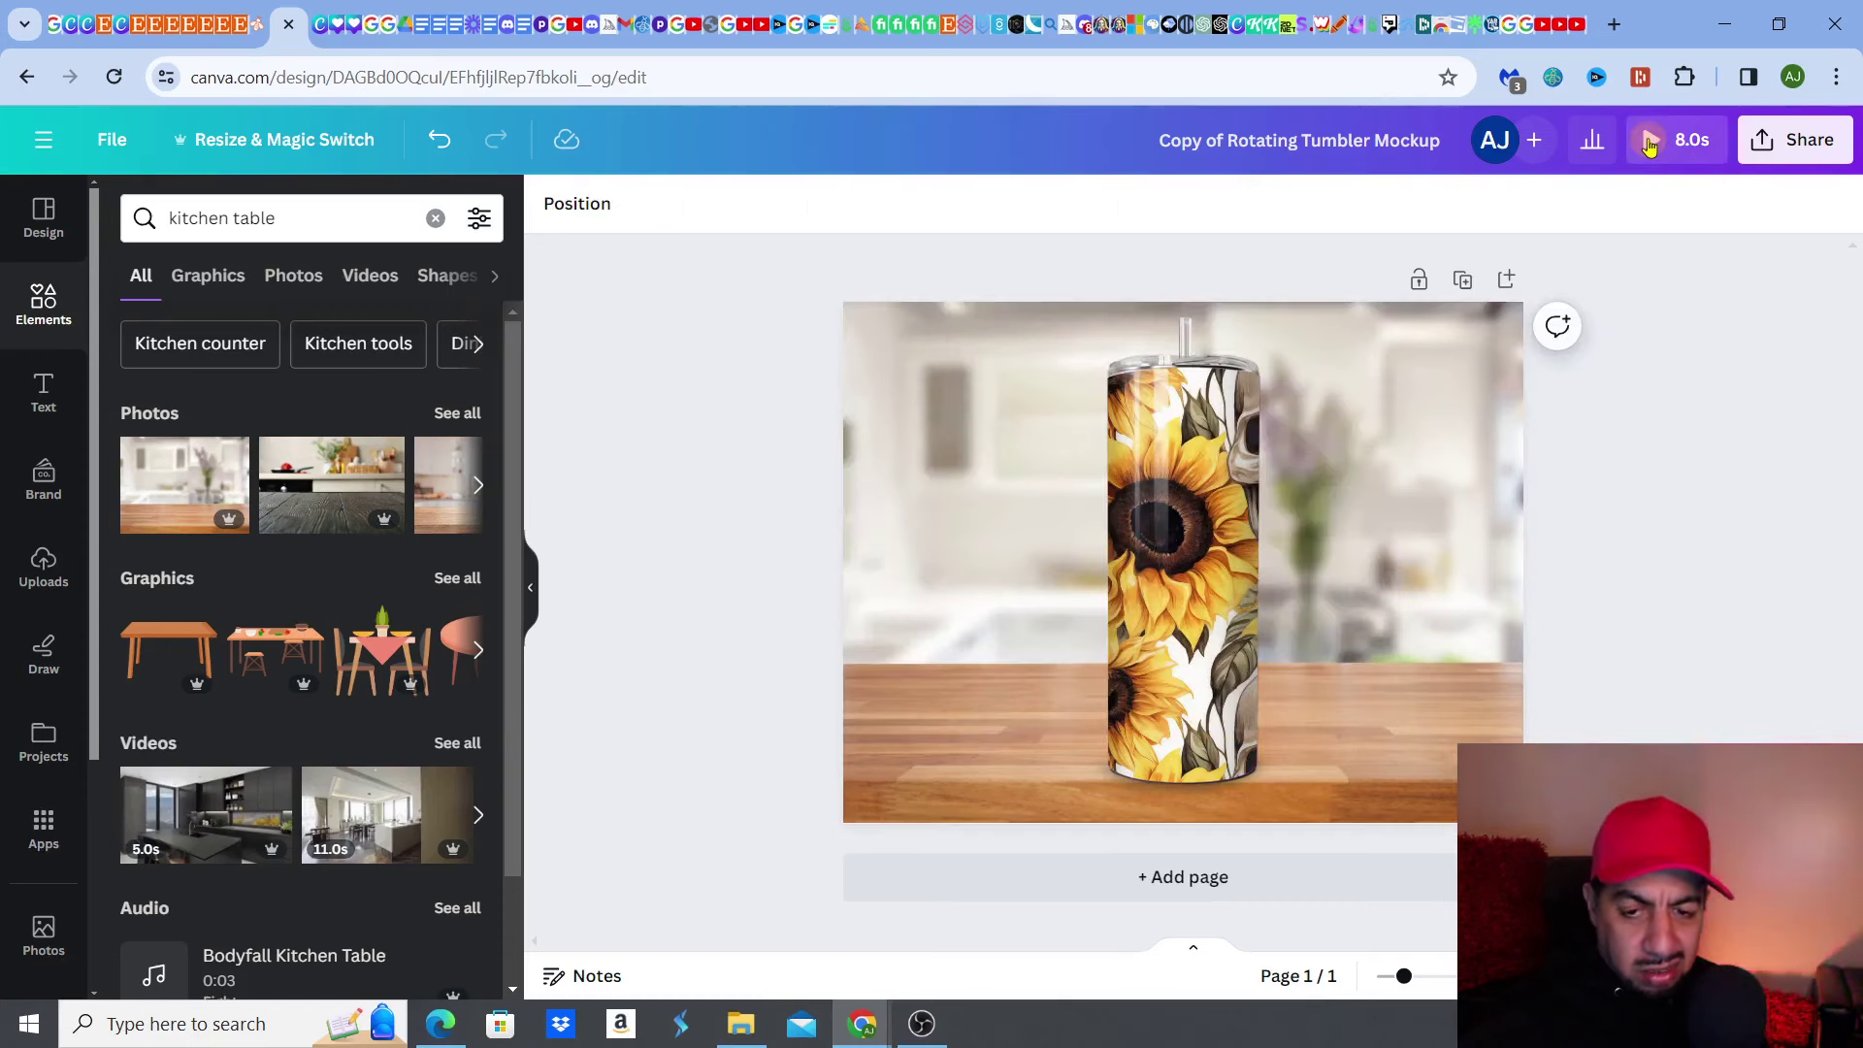
left_click(1651, 142)
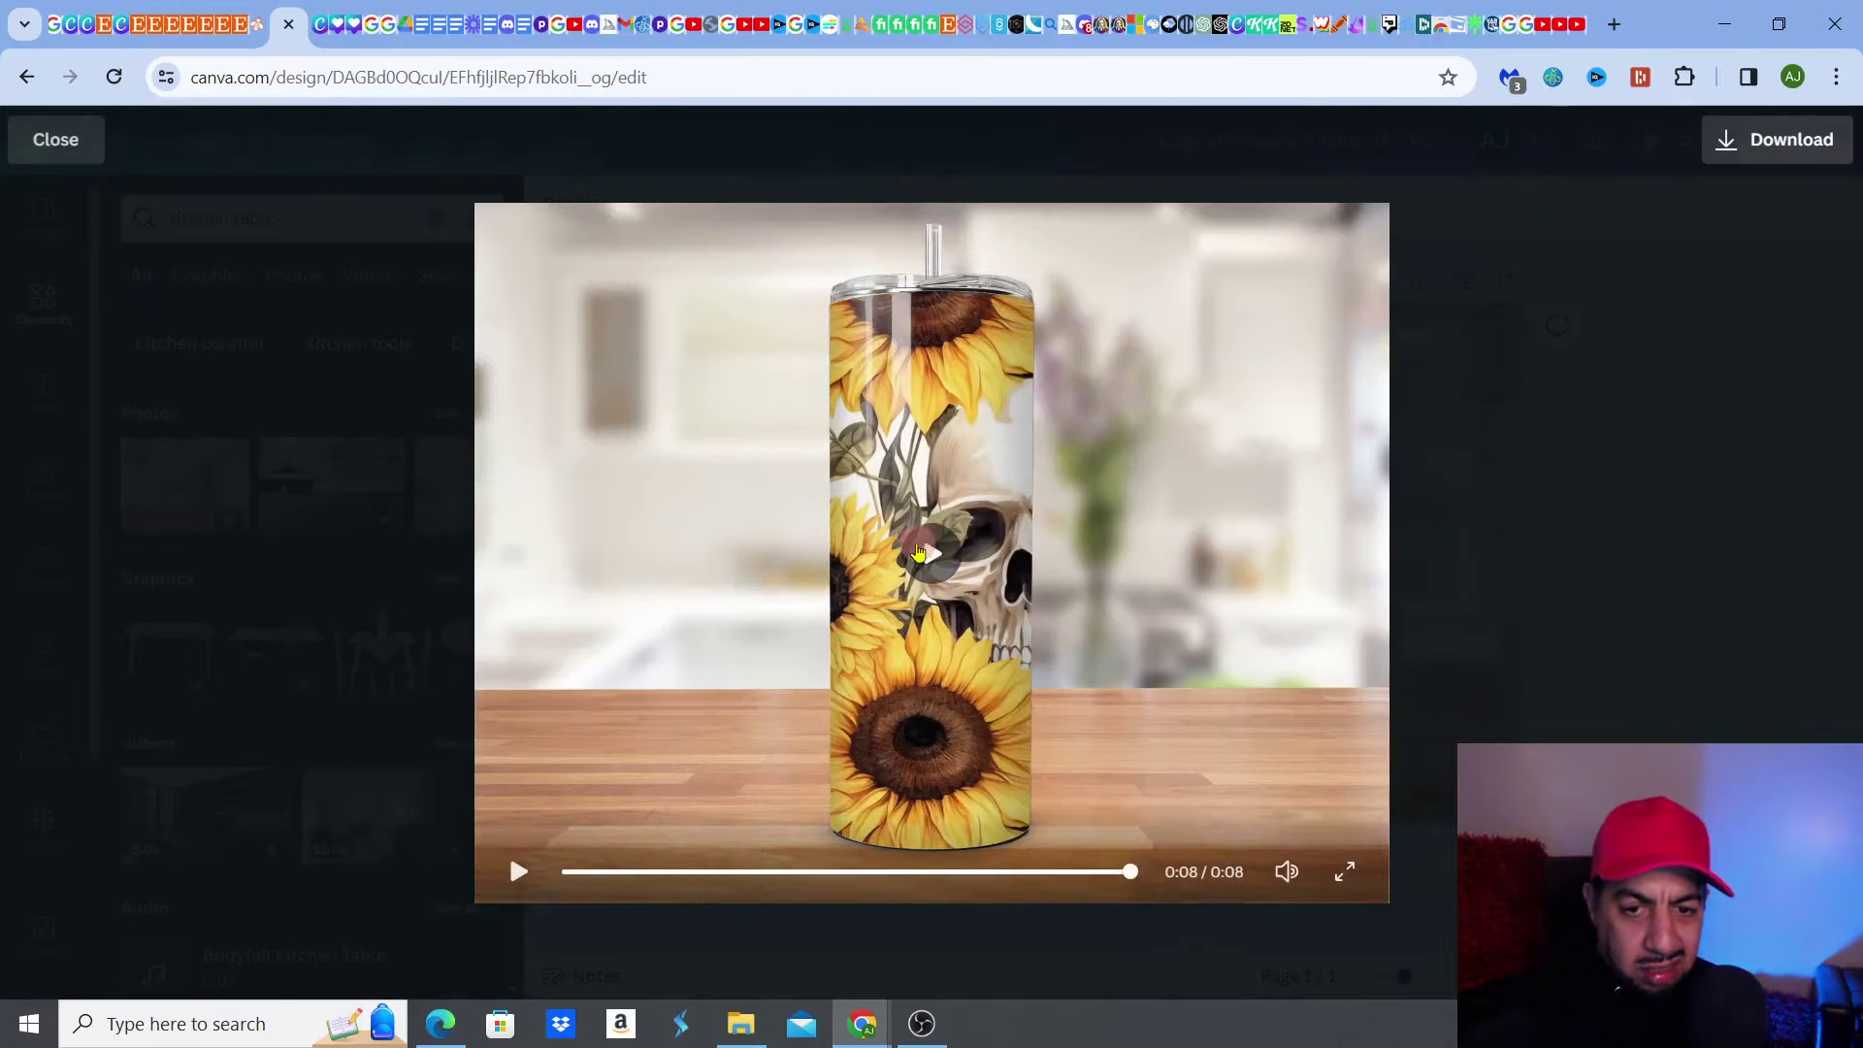
left_click(926, 555)
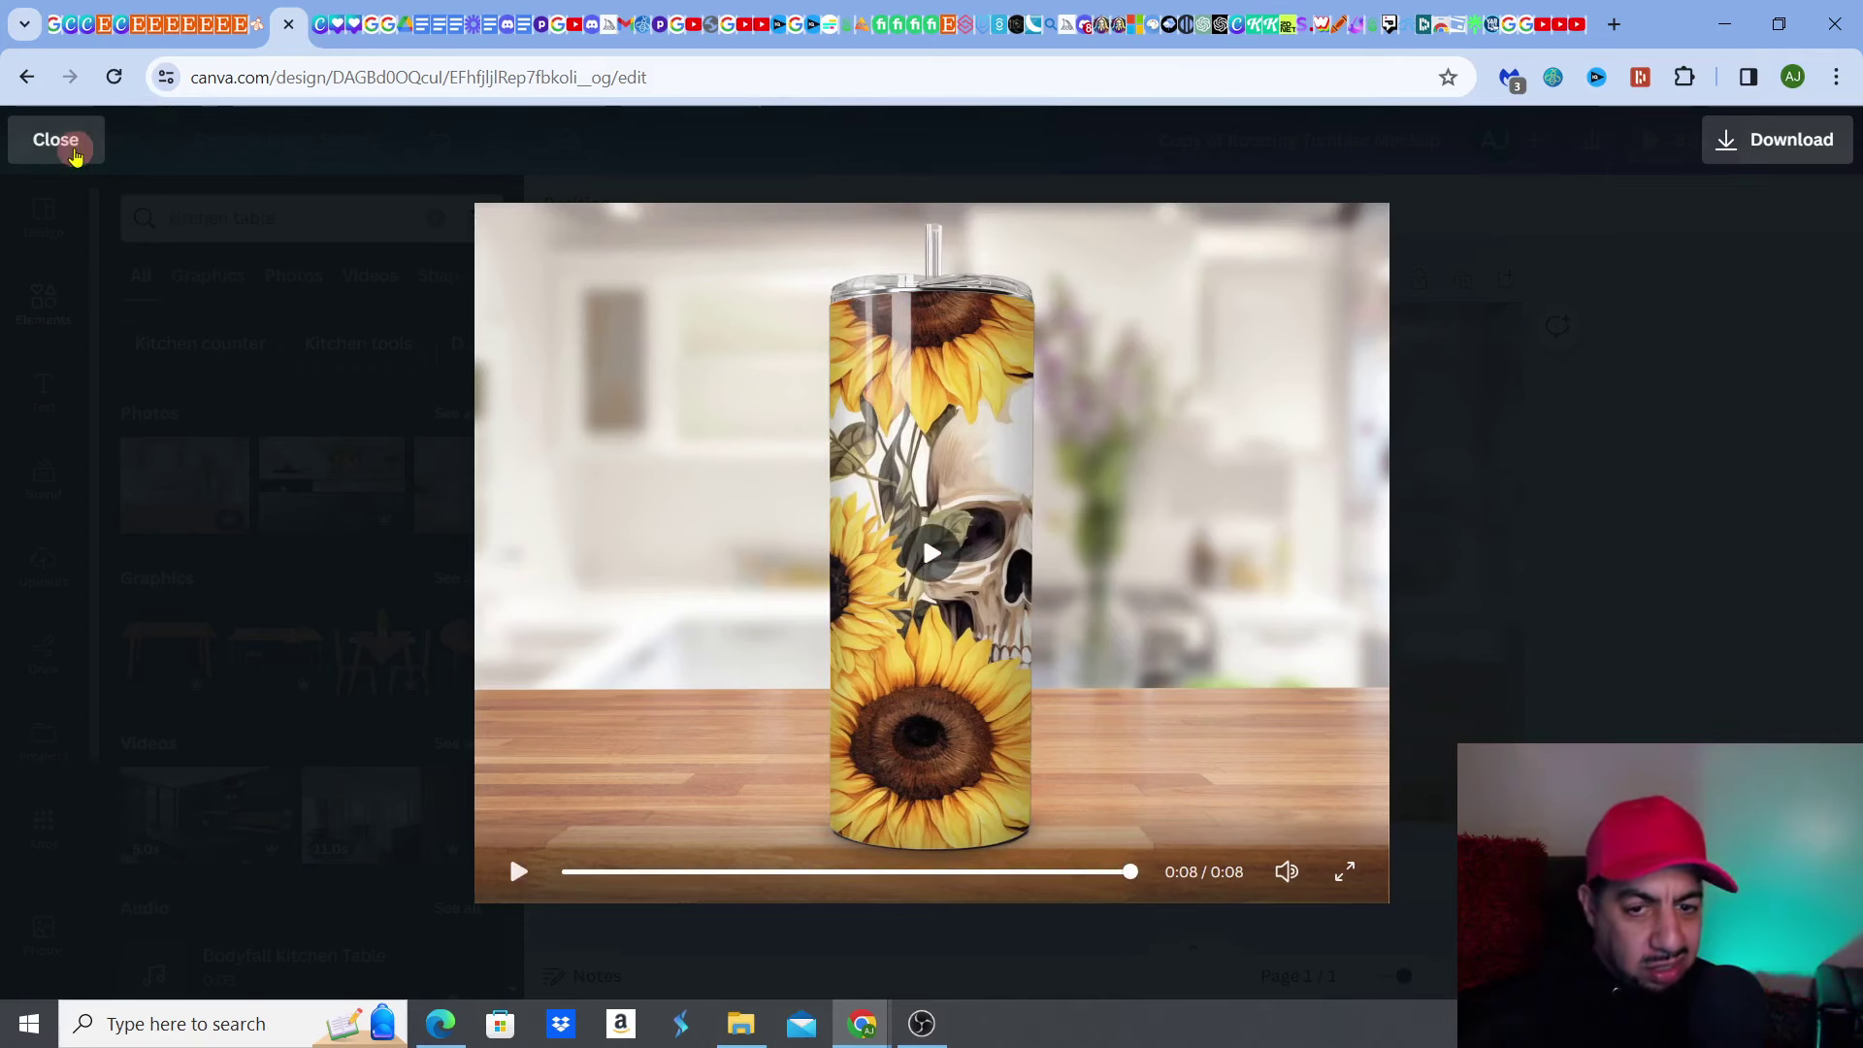
left_click(56, 140)
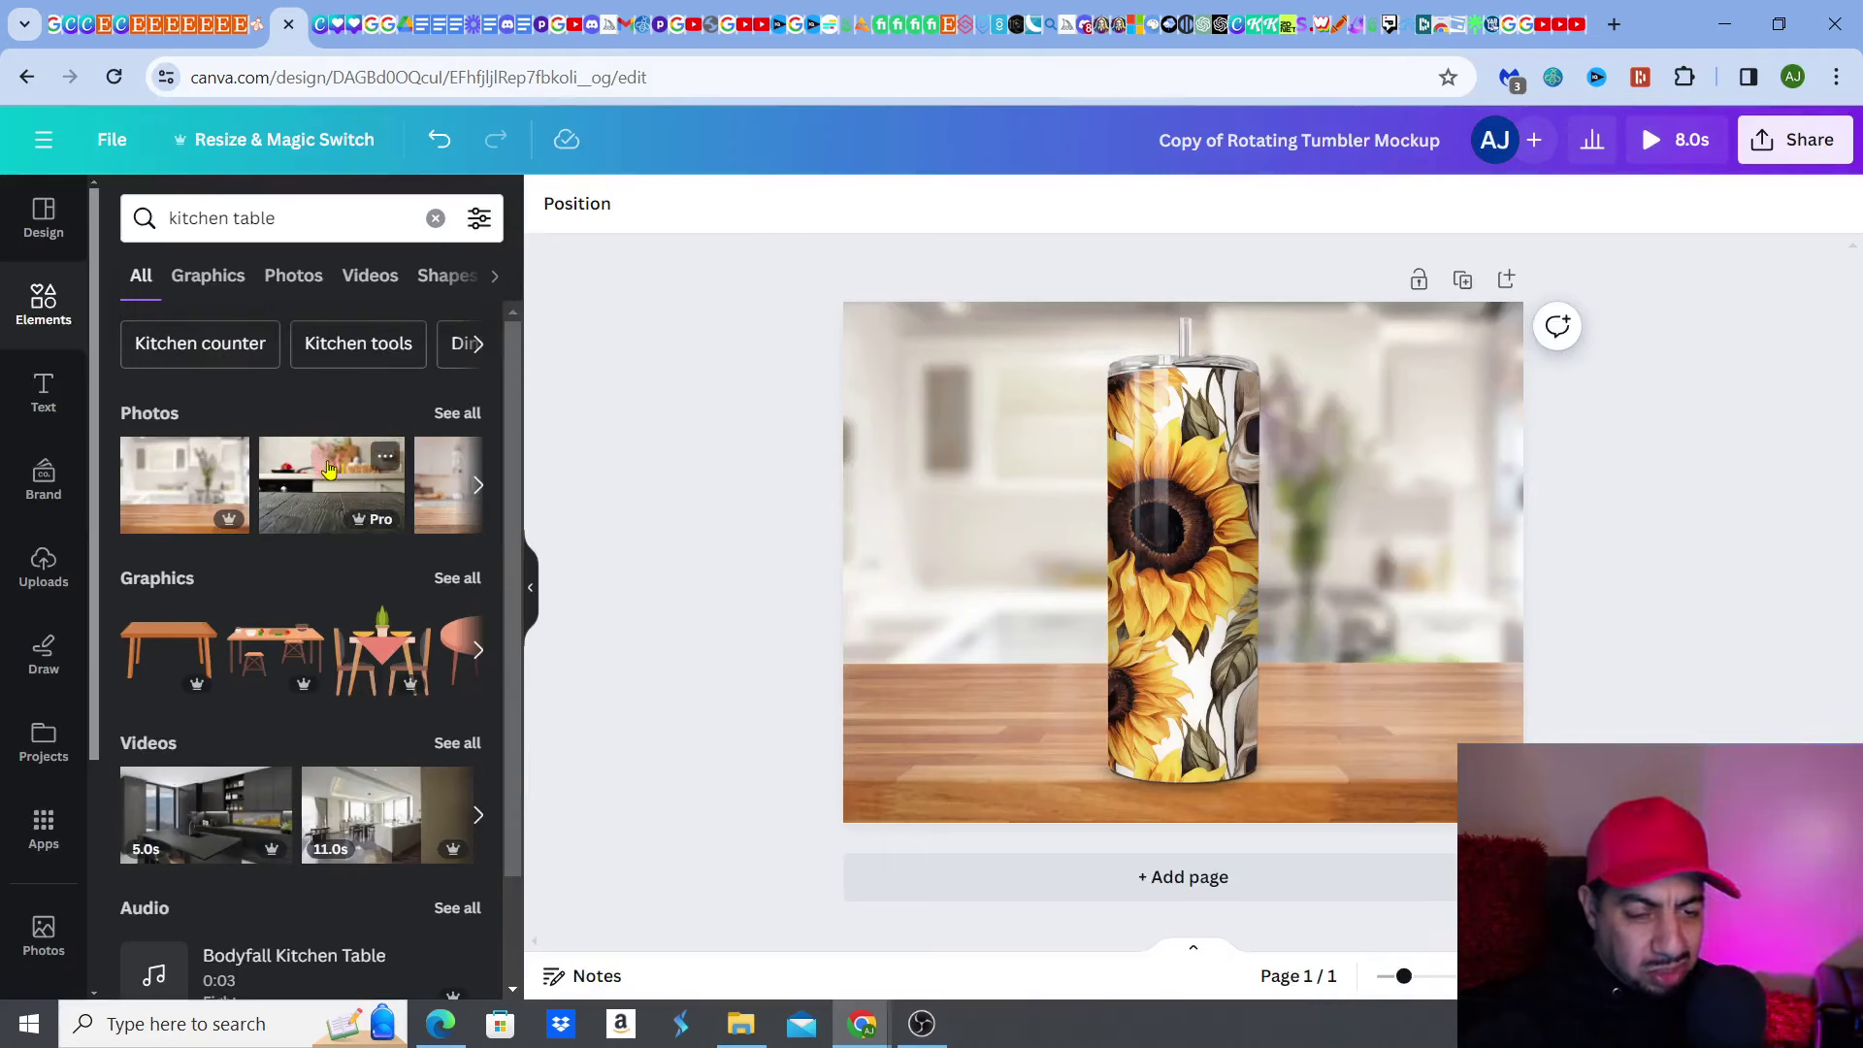
Set the dark weathered-wood kitchen table photo as background and preview the rotating tumbler.
left_click(935, 283)
left_click_drag(934, 282, 946, 407)
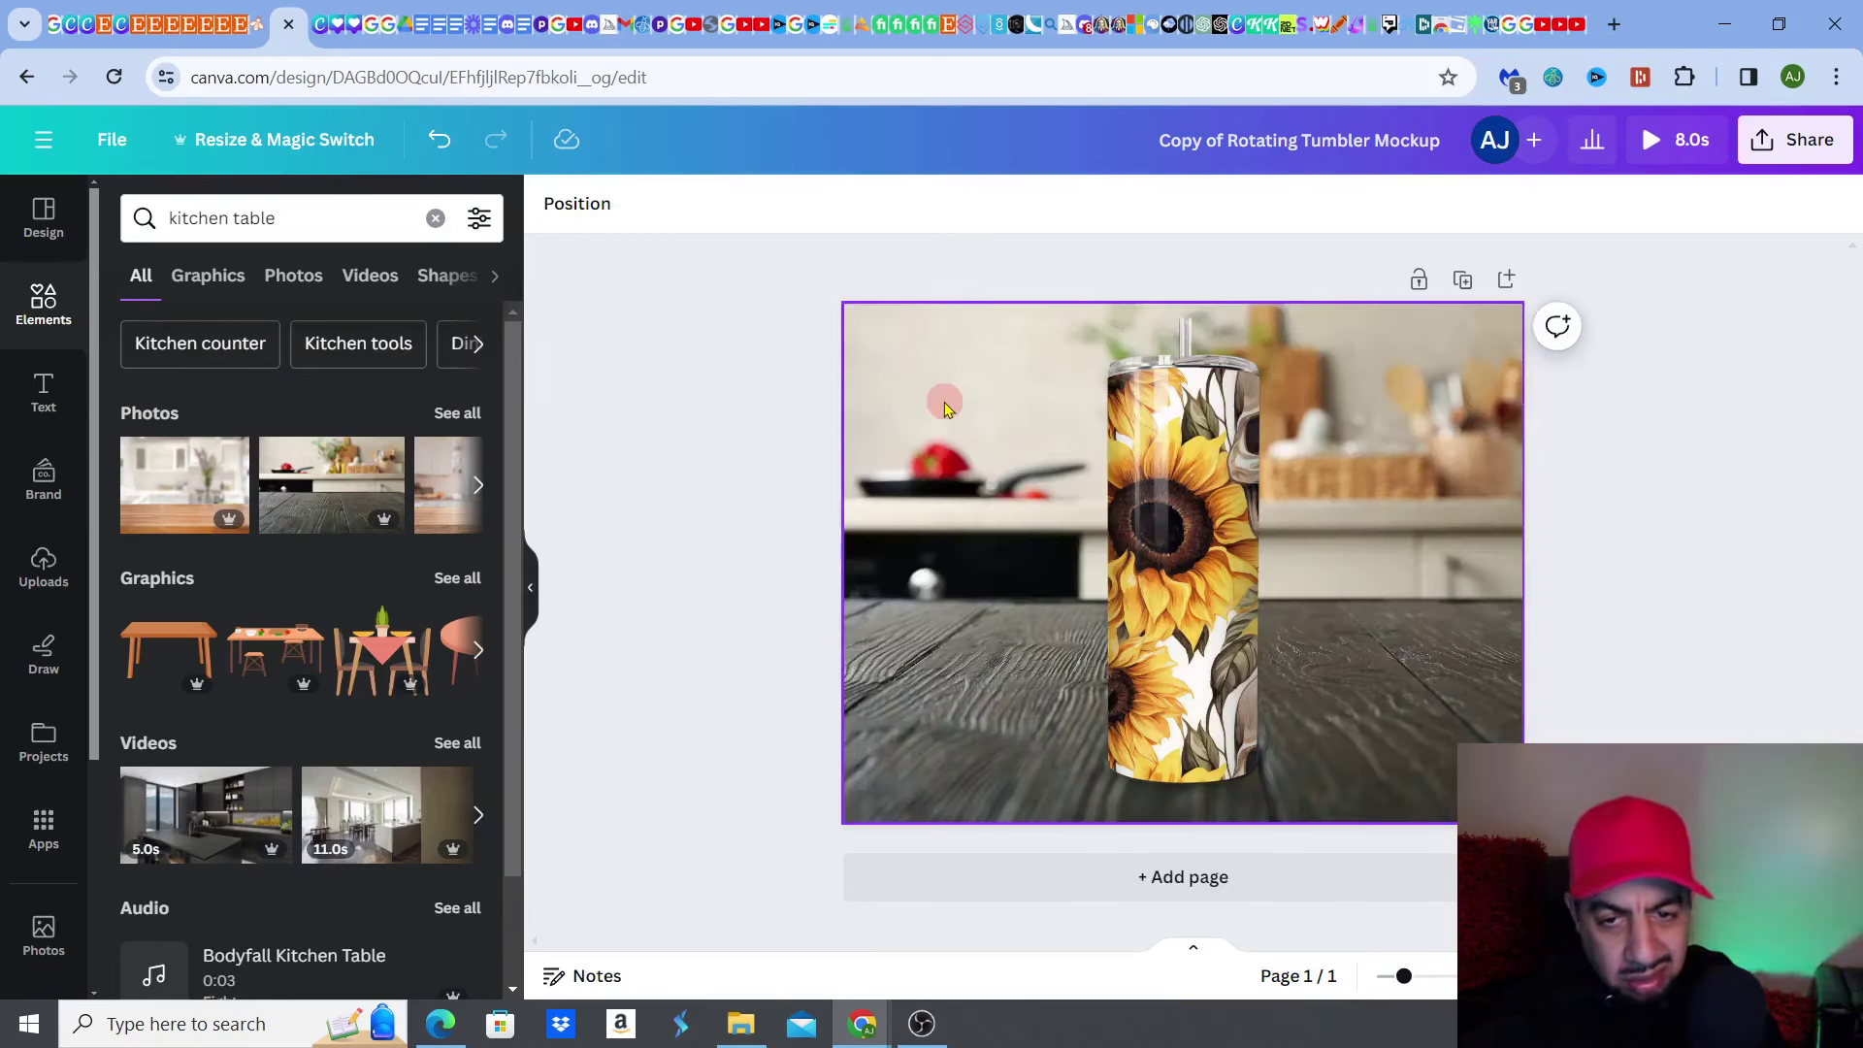
left_click(477, 487)
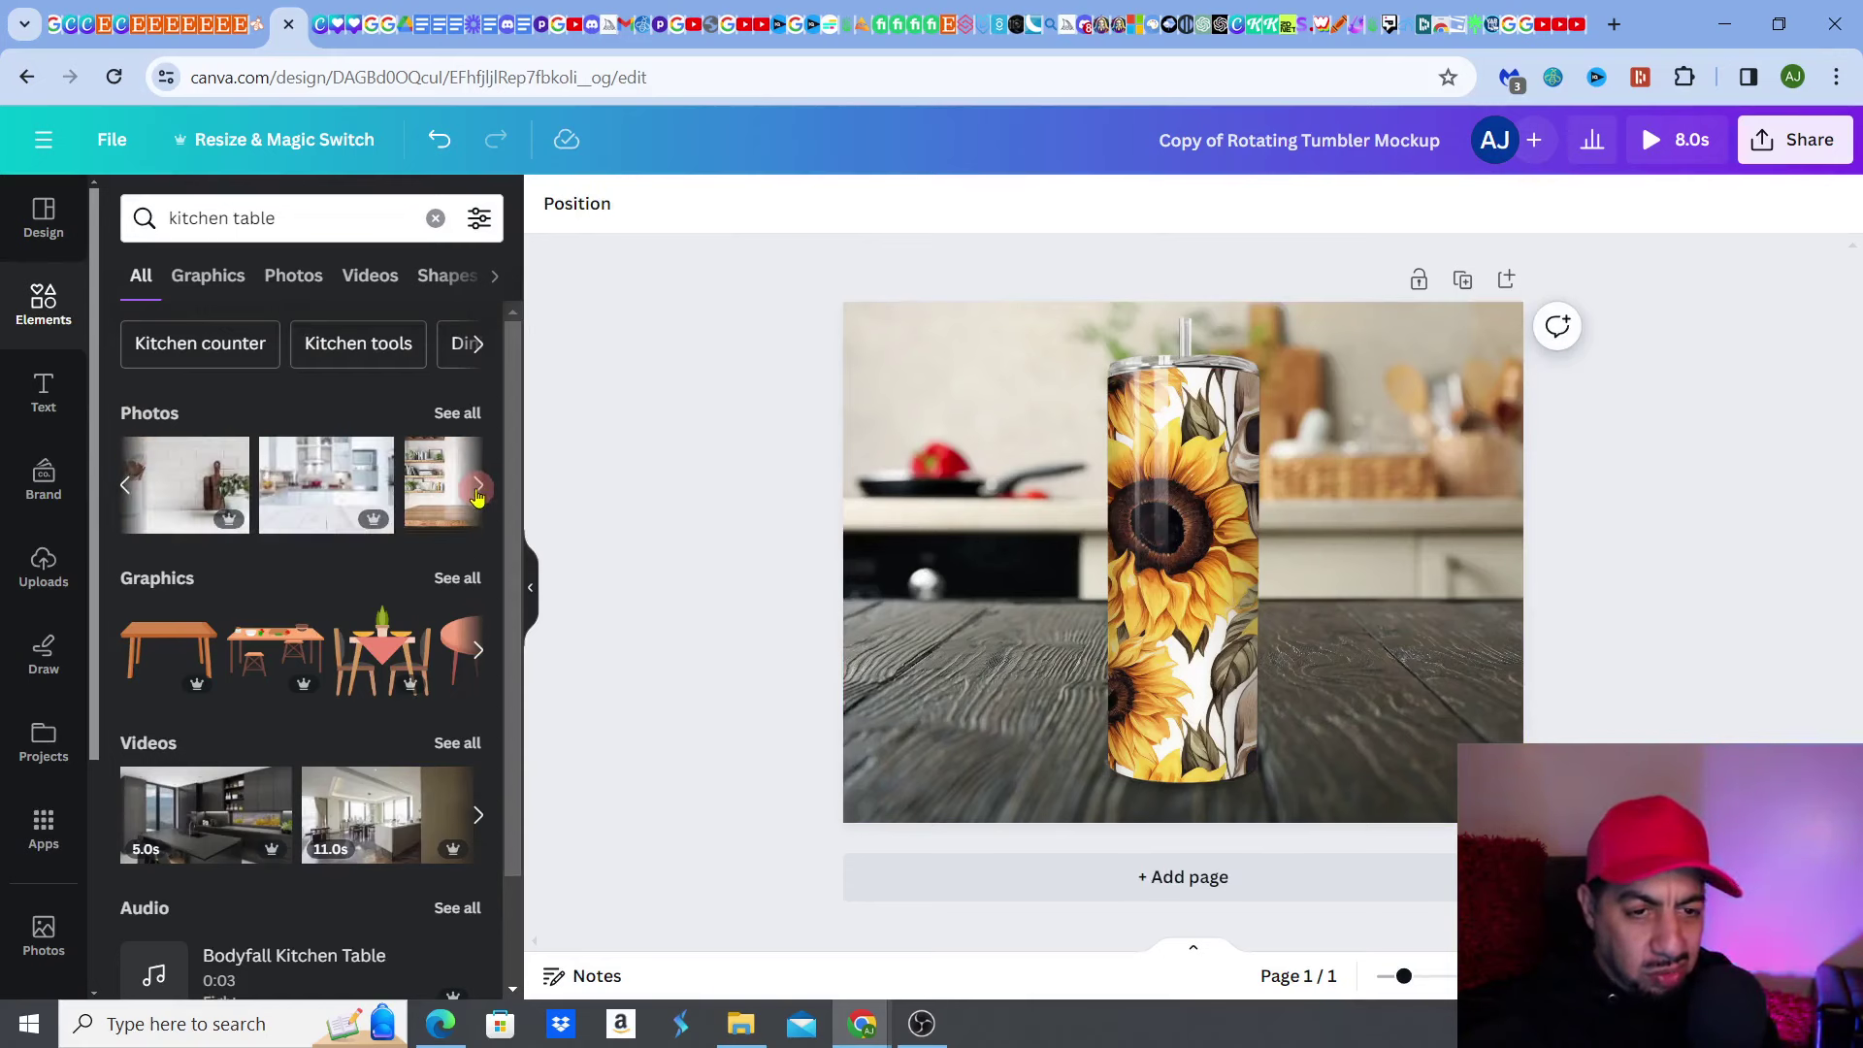
left_click(125, 488)
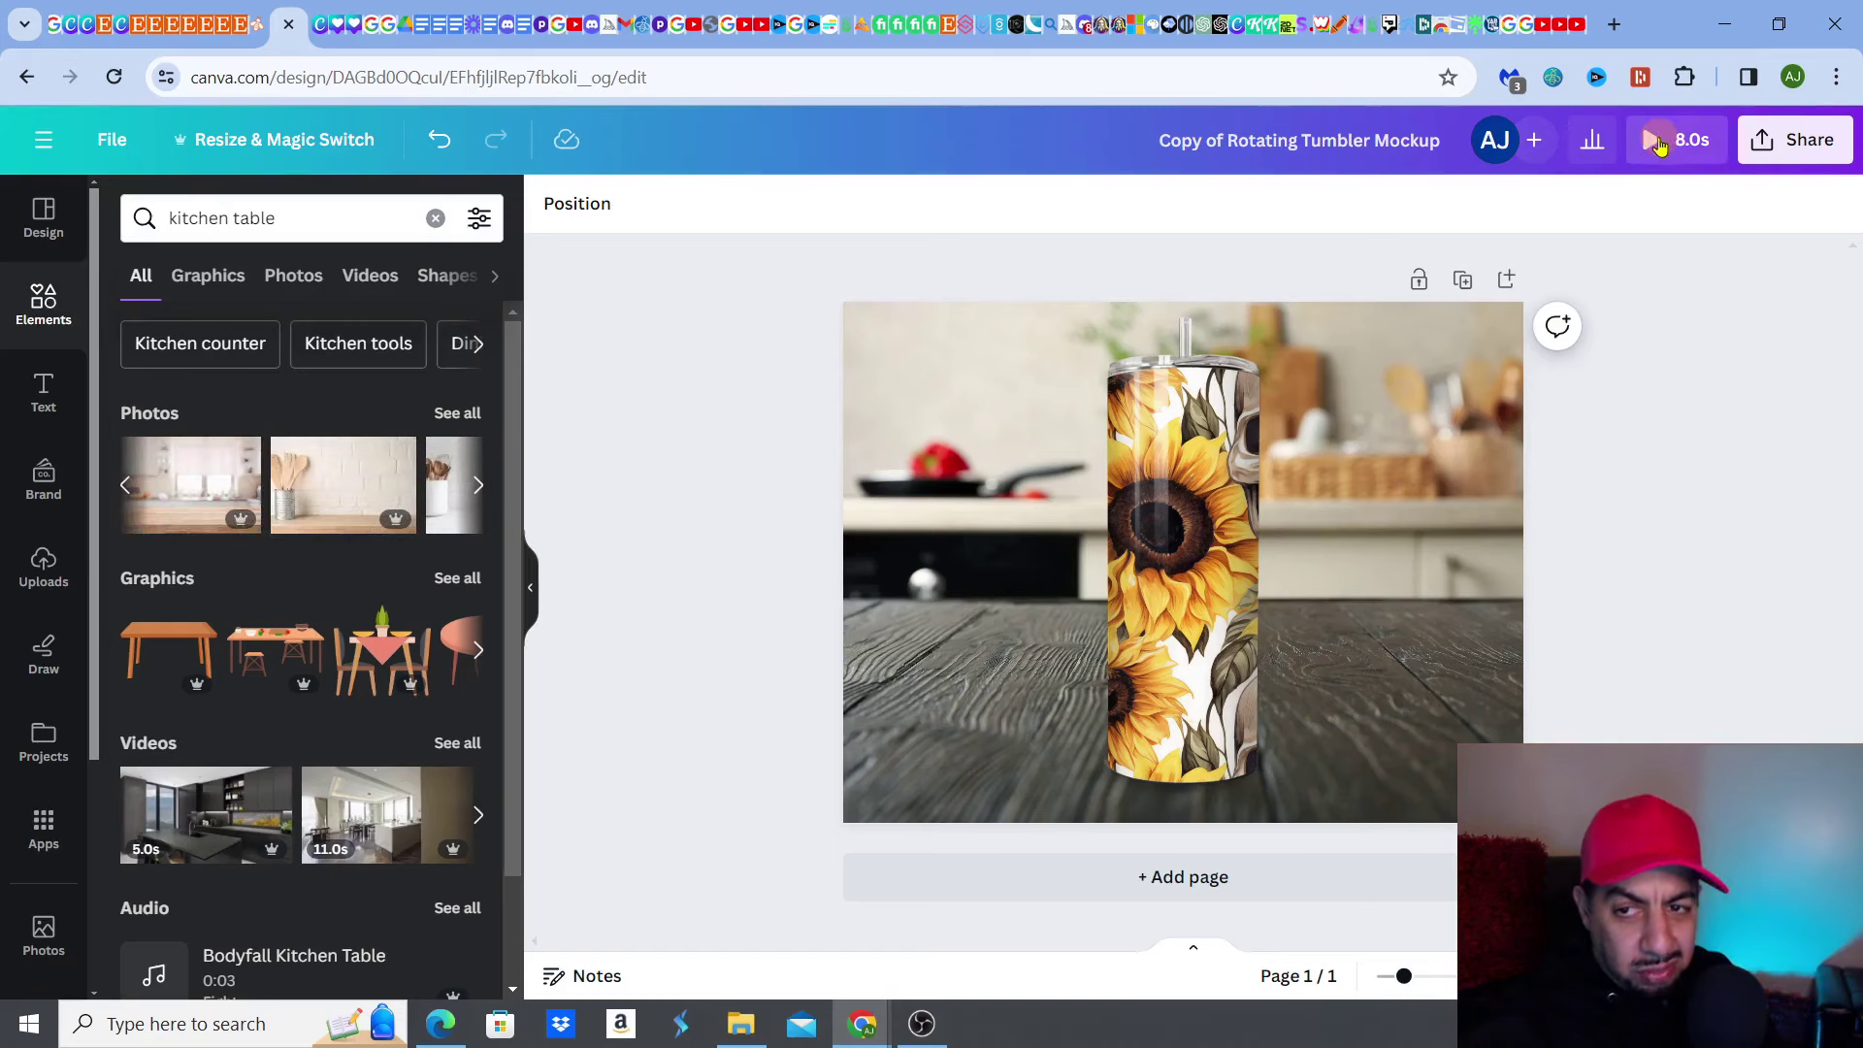
left_click(1659, 144)
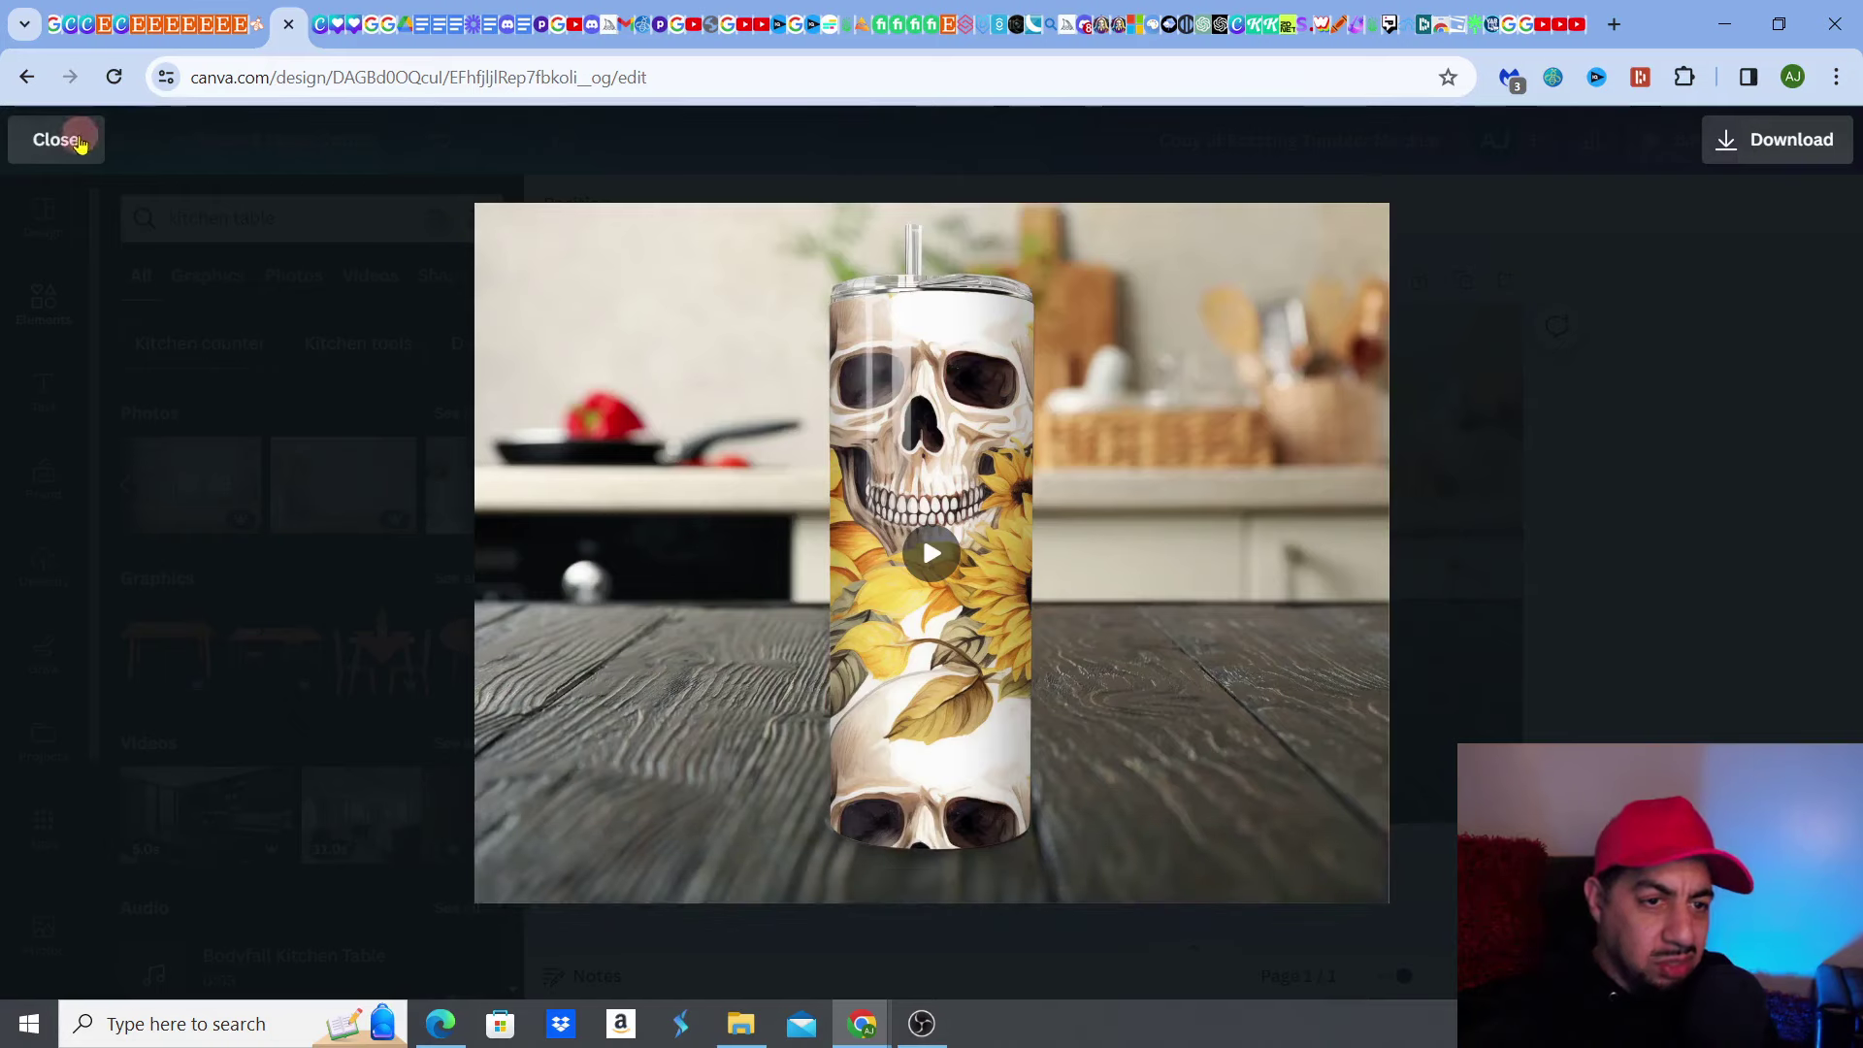
left_click(75, 142)
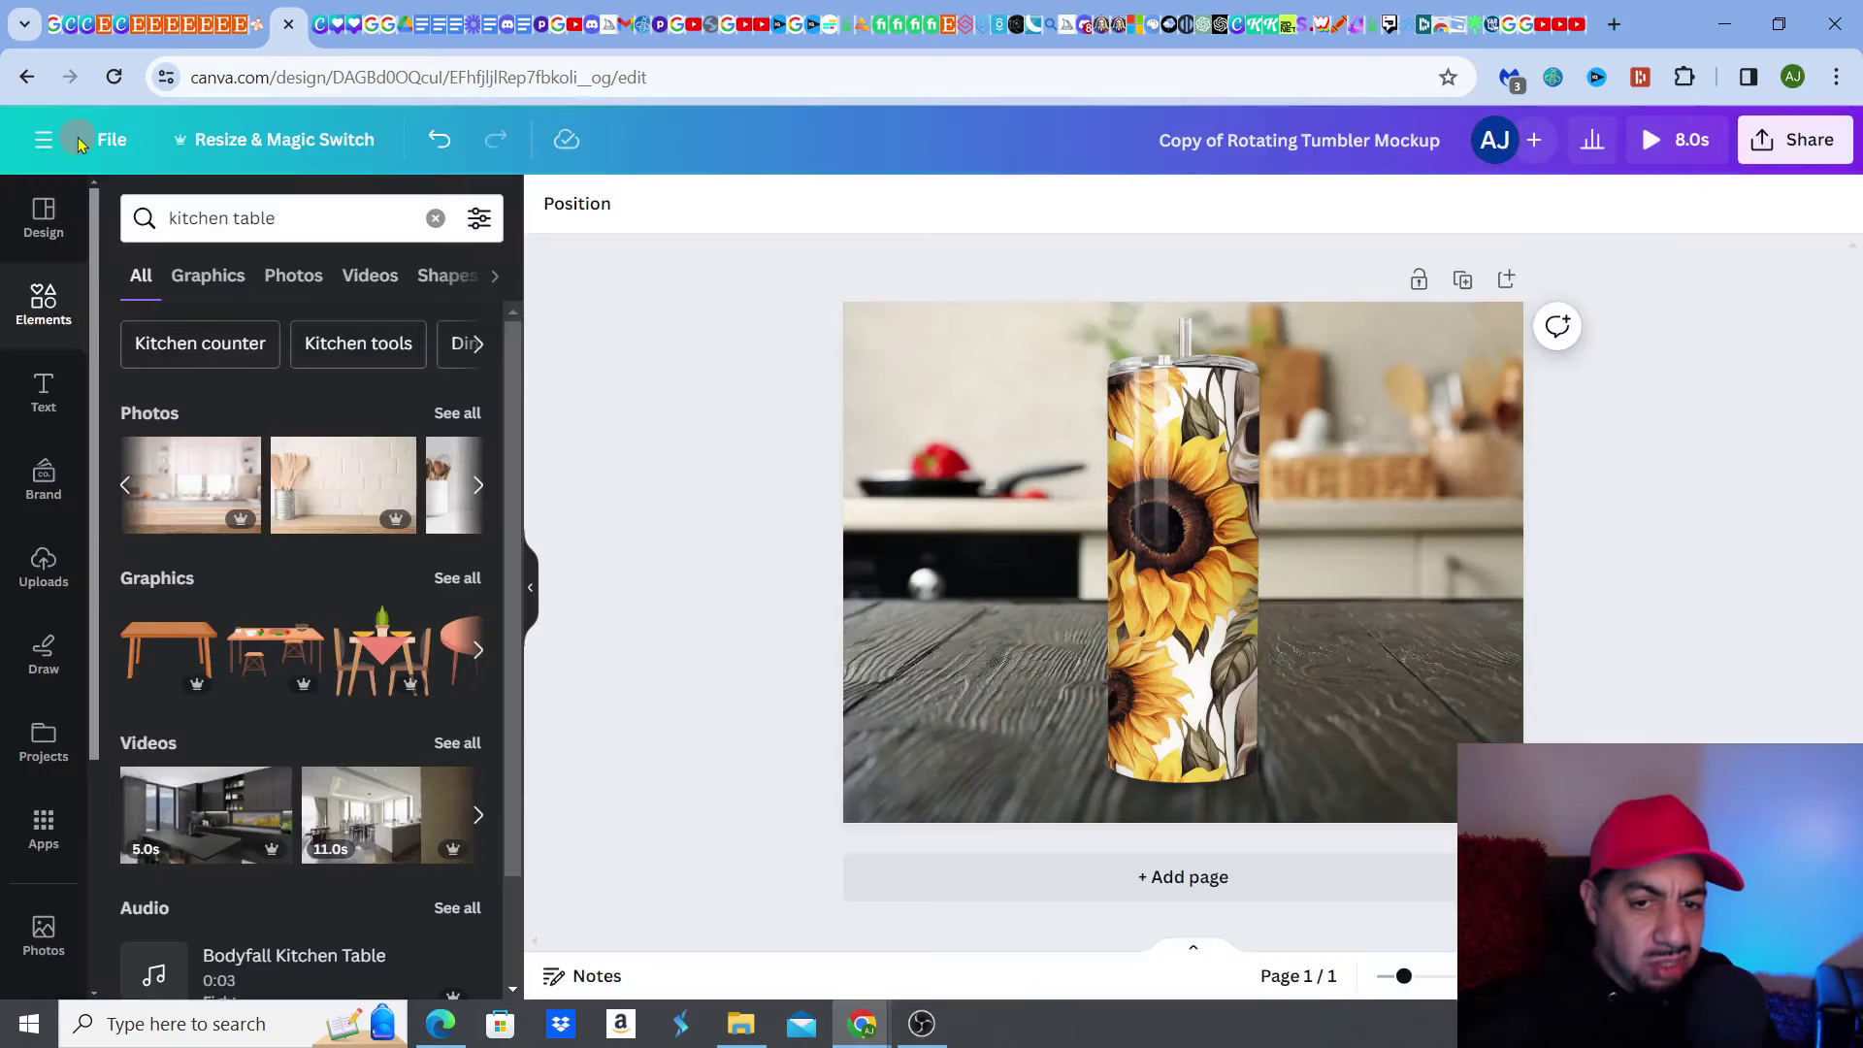
Replace the dark-wood photo with the white brick-wall utensils-shelf photo as background, then preview.
left_click(912, 402)
key("Delete")
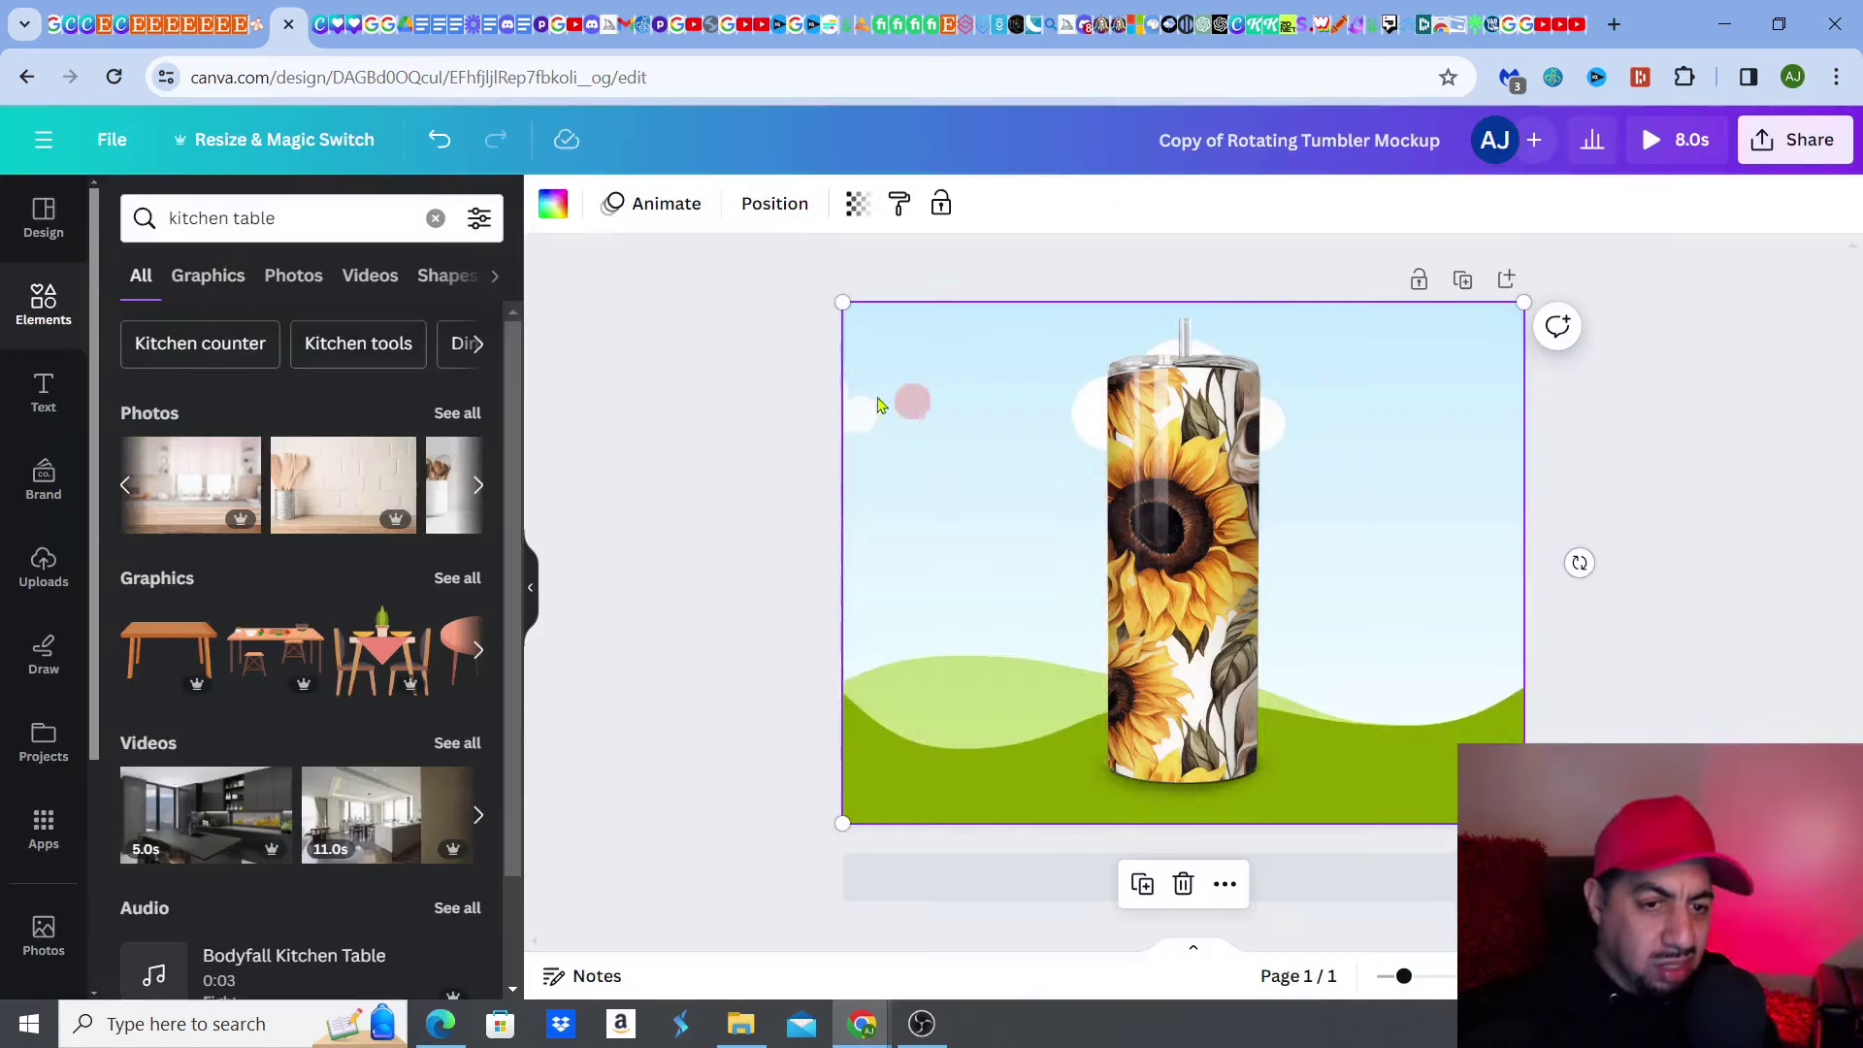
left_click(326, 507)
left_click(1111, 419)
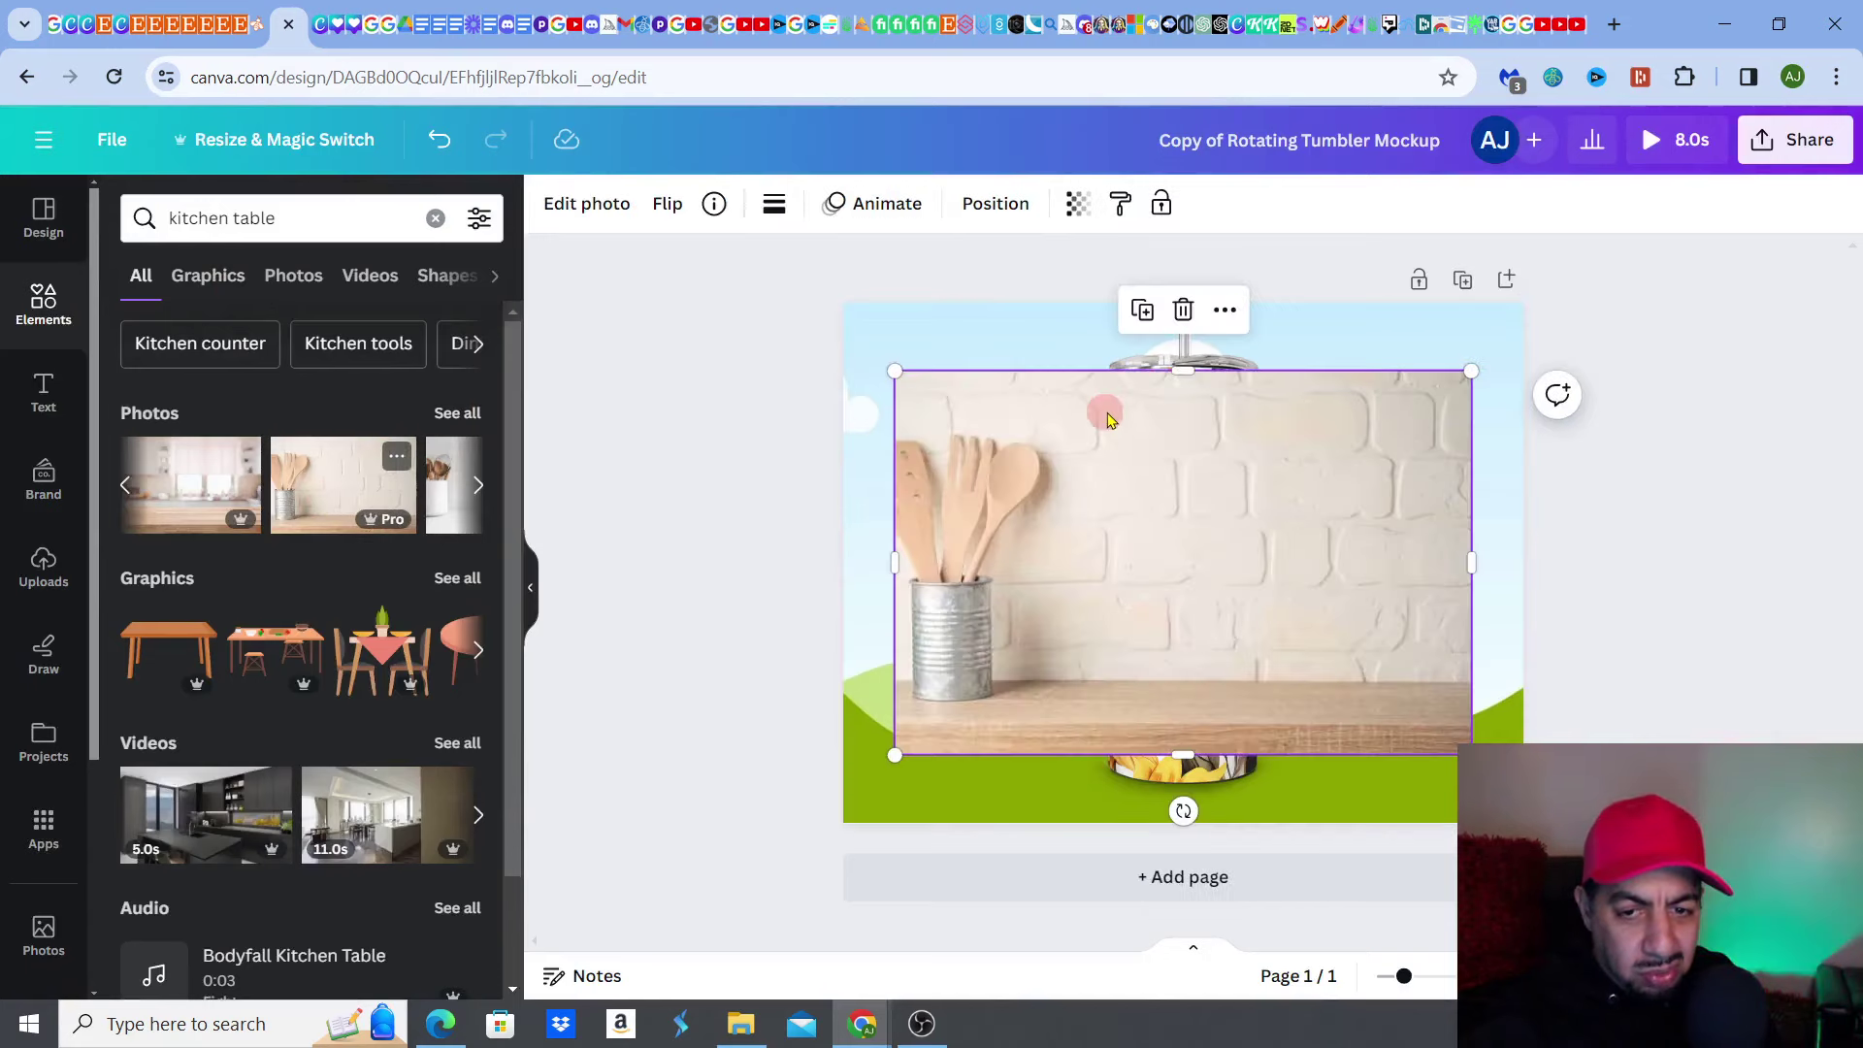
left_click_drag(1048, 385, 1033, 369)
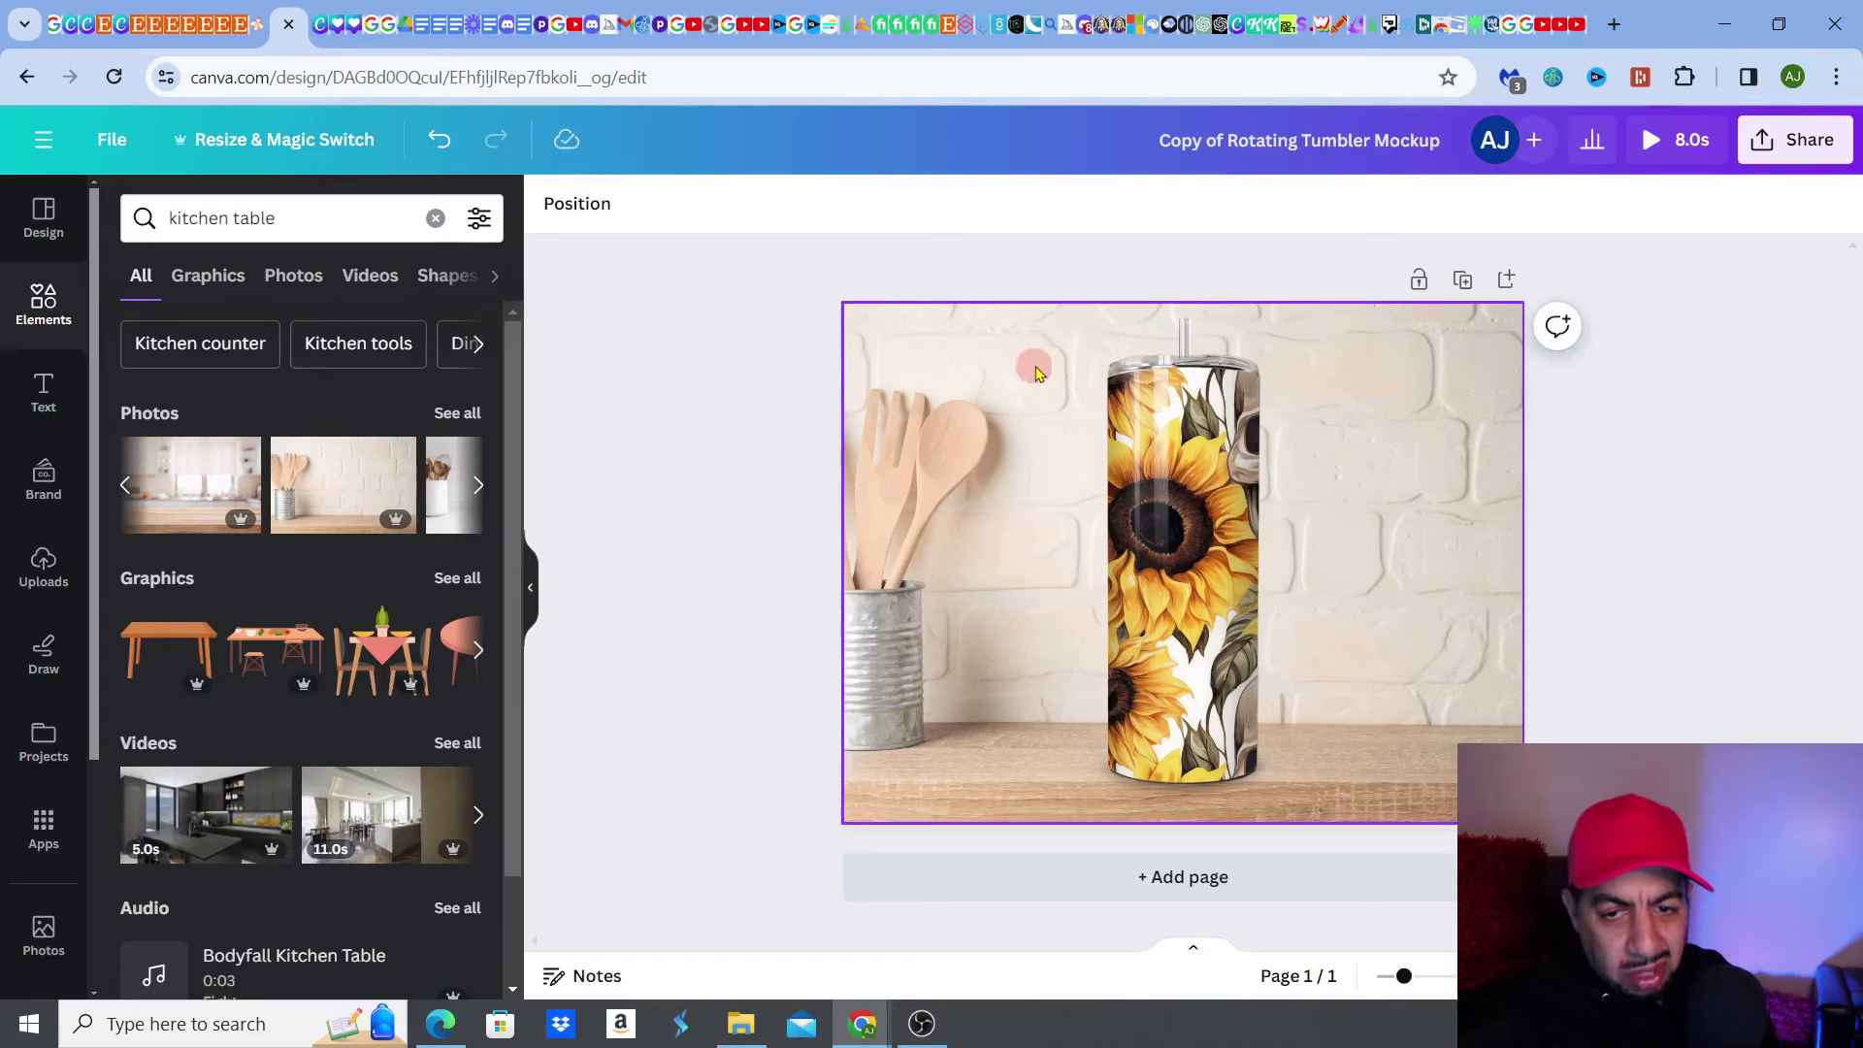
left_click(1673, 475)
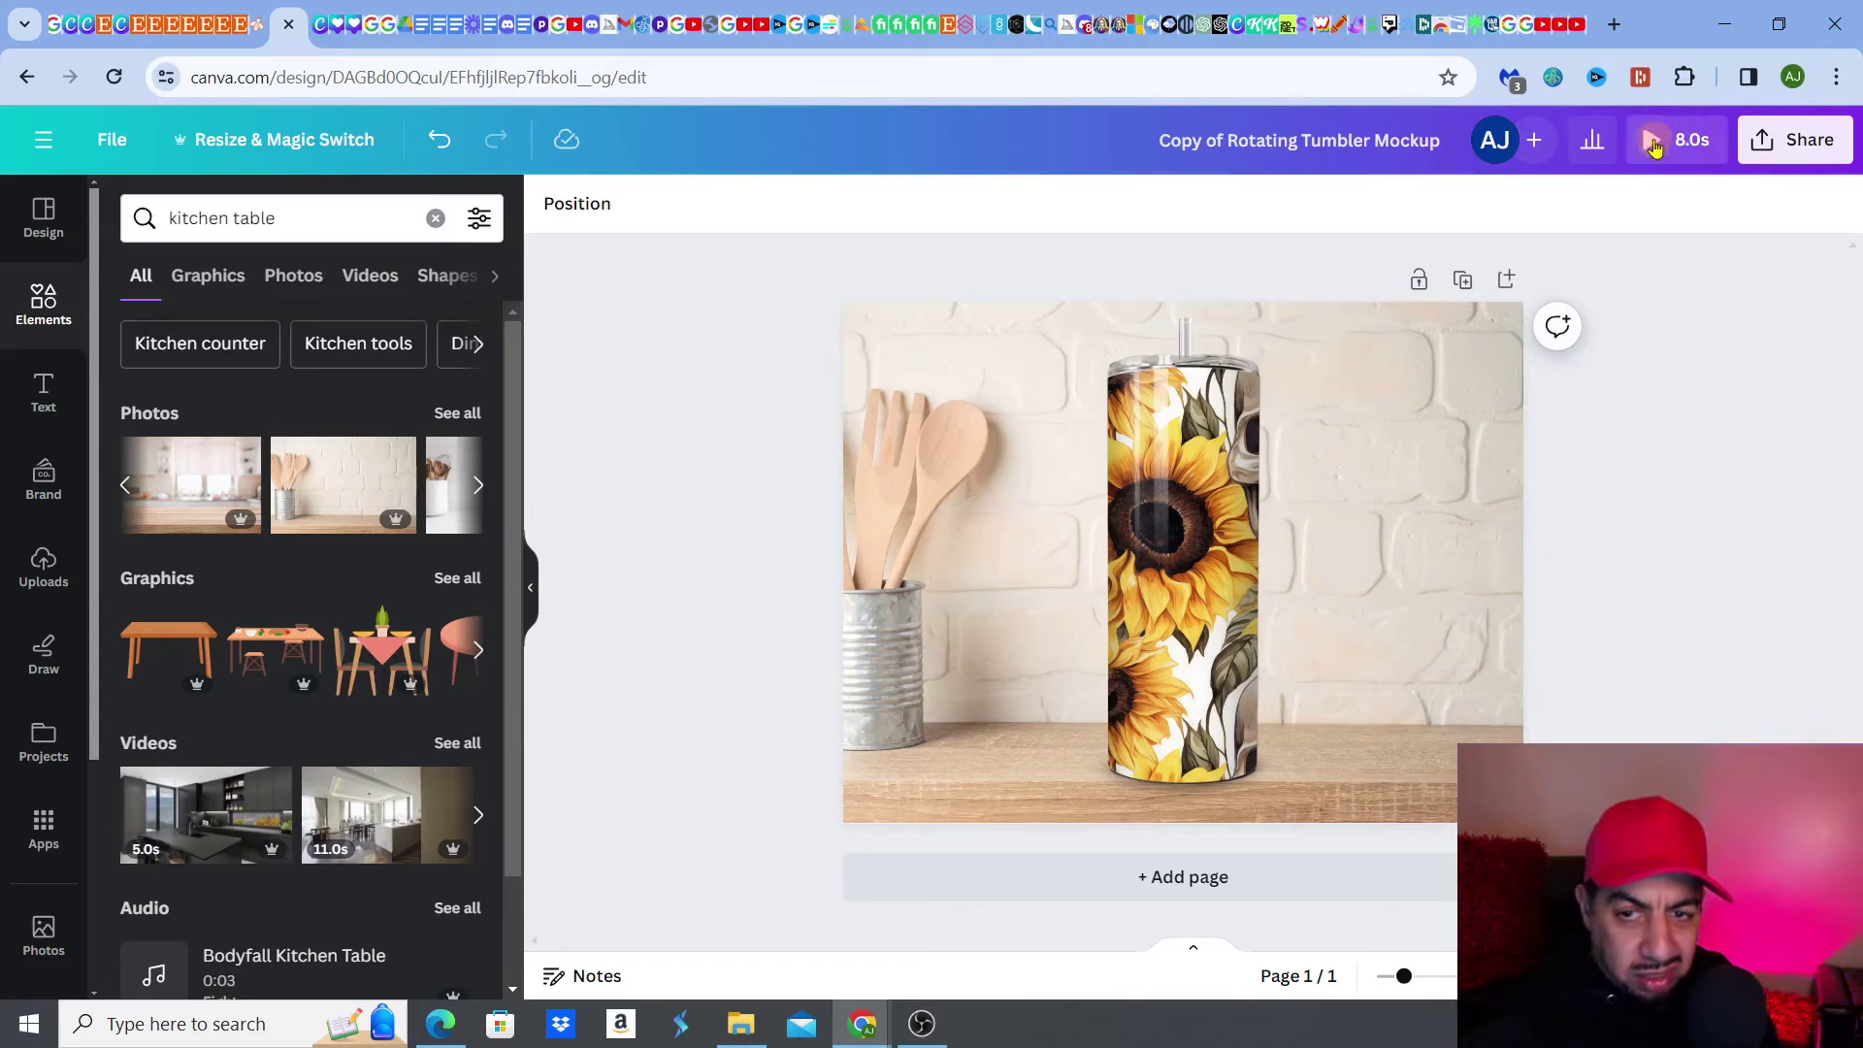
left_click(1655, 145)
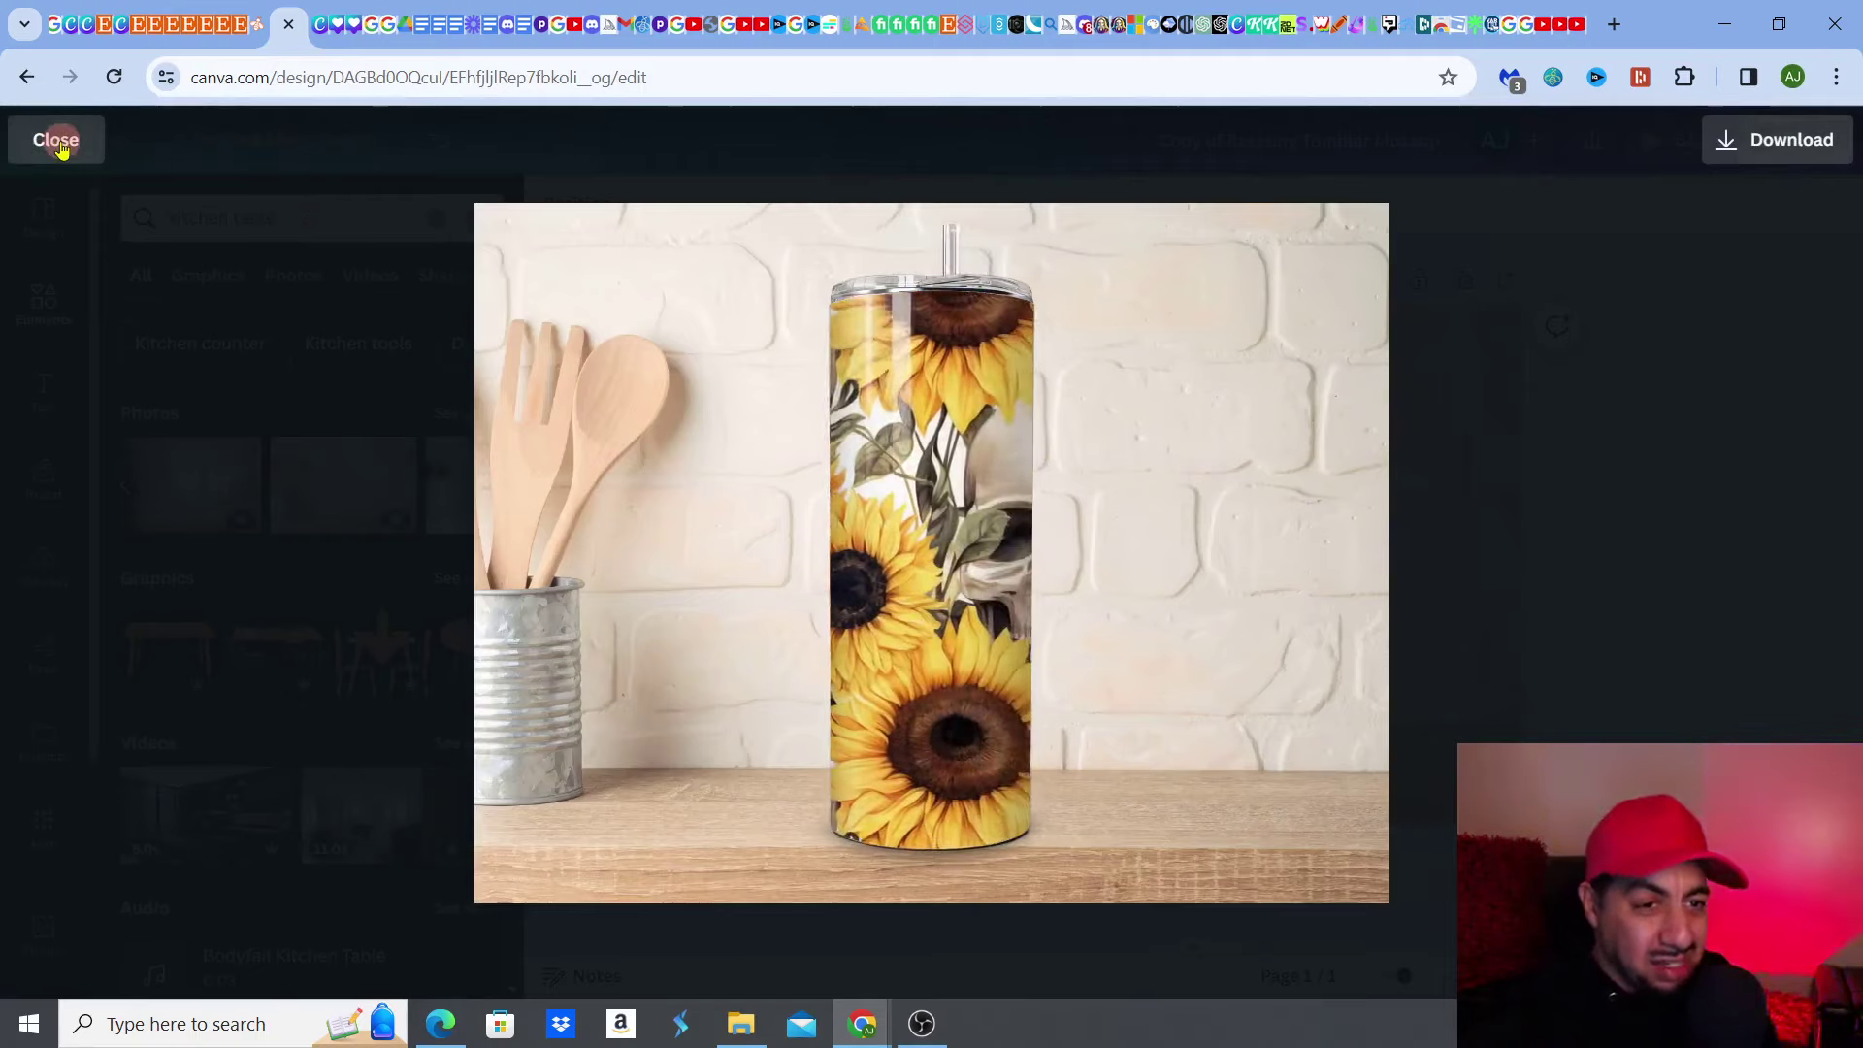
left_click(56, 141)
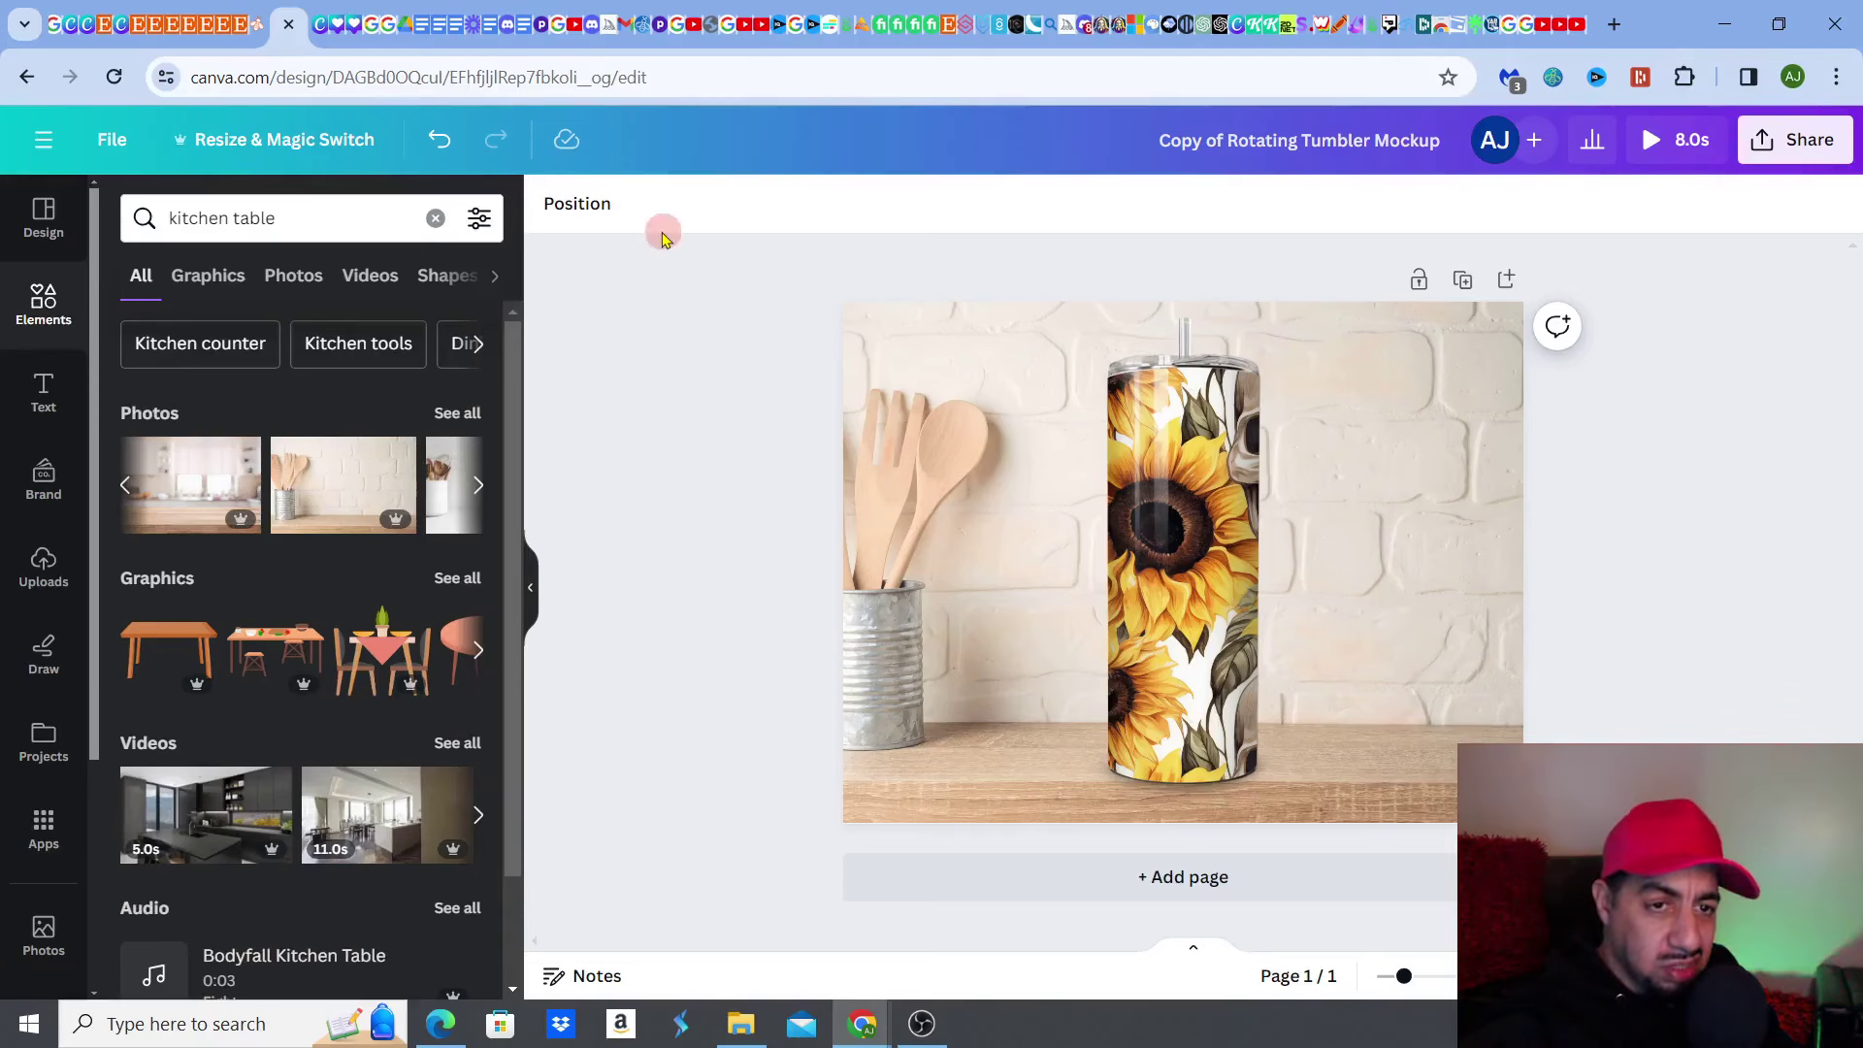
Open the Canva Tumbler Drag and Drop Mockup listing (US$3.93, 4 backgrounds) and browse its details and reviews.
left_click(140, 29)
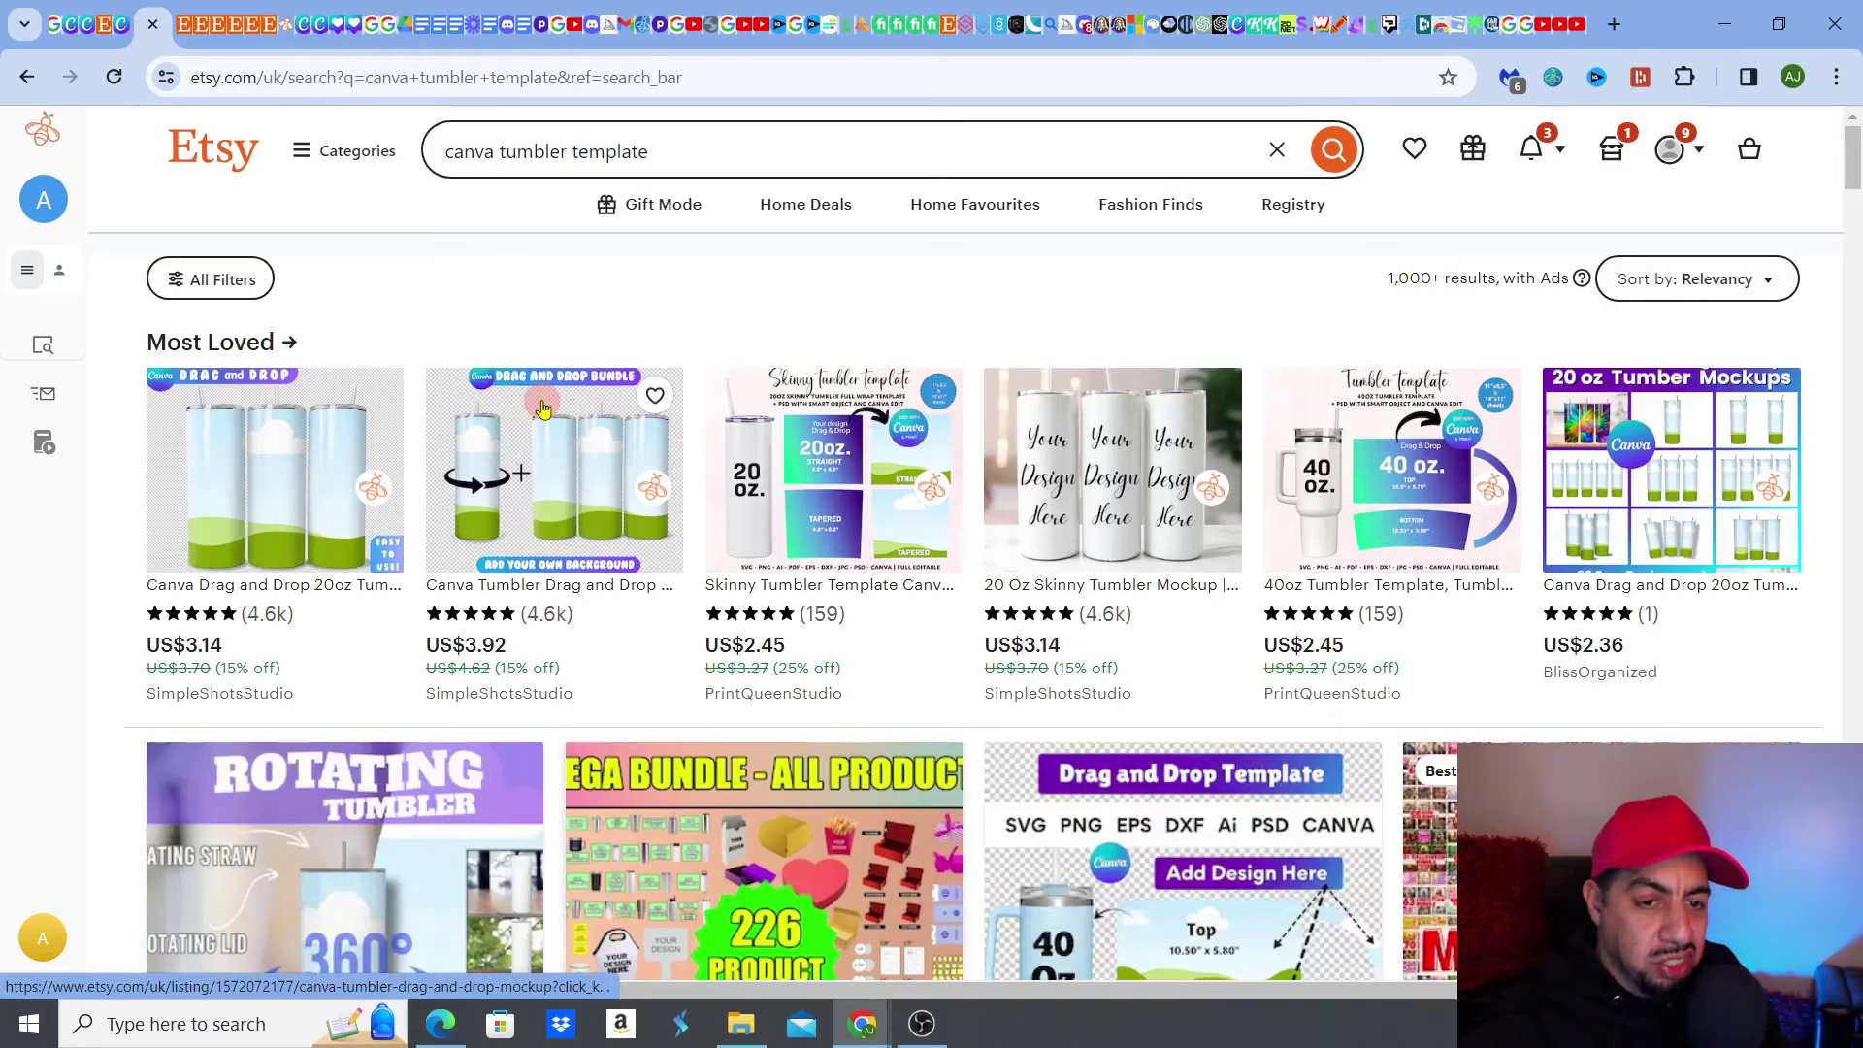
left_click(529, 490)
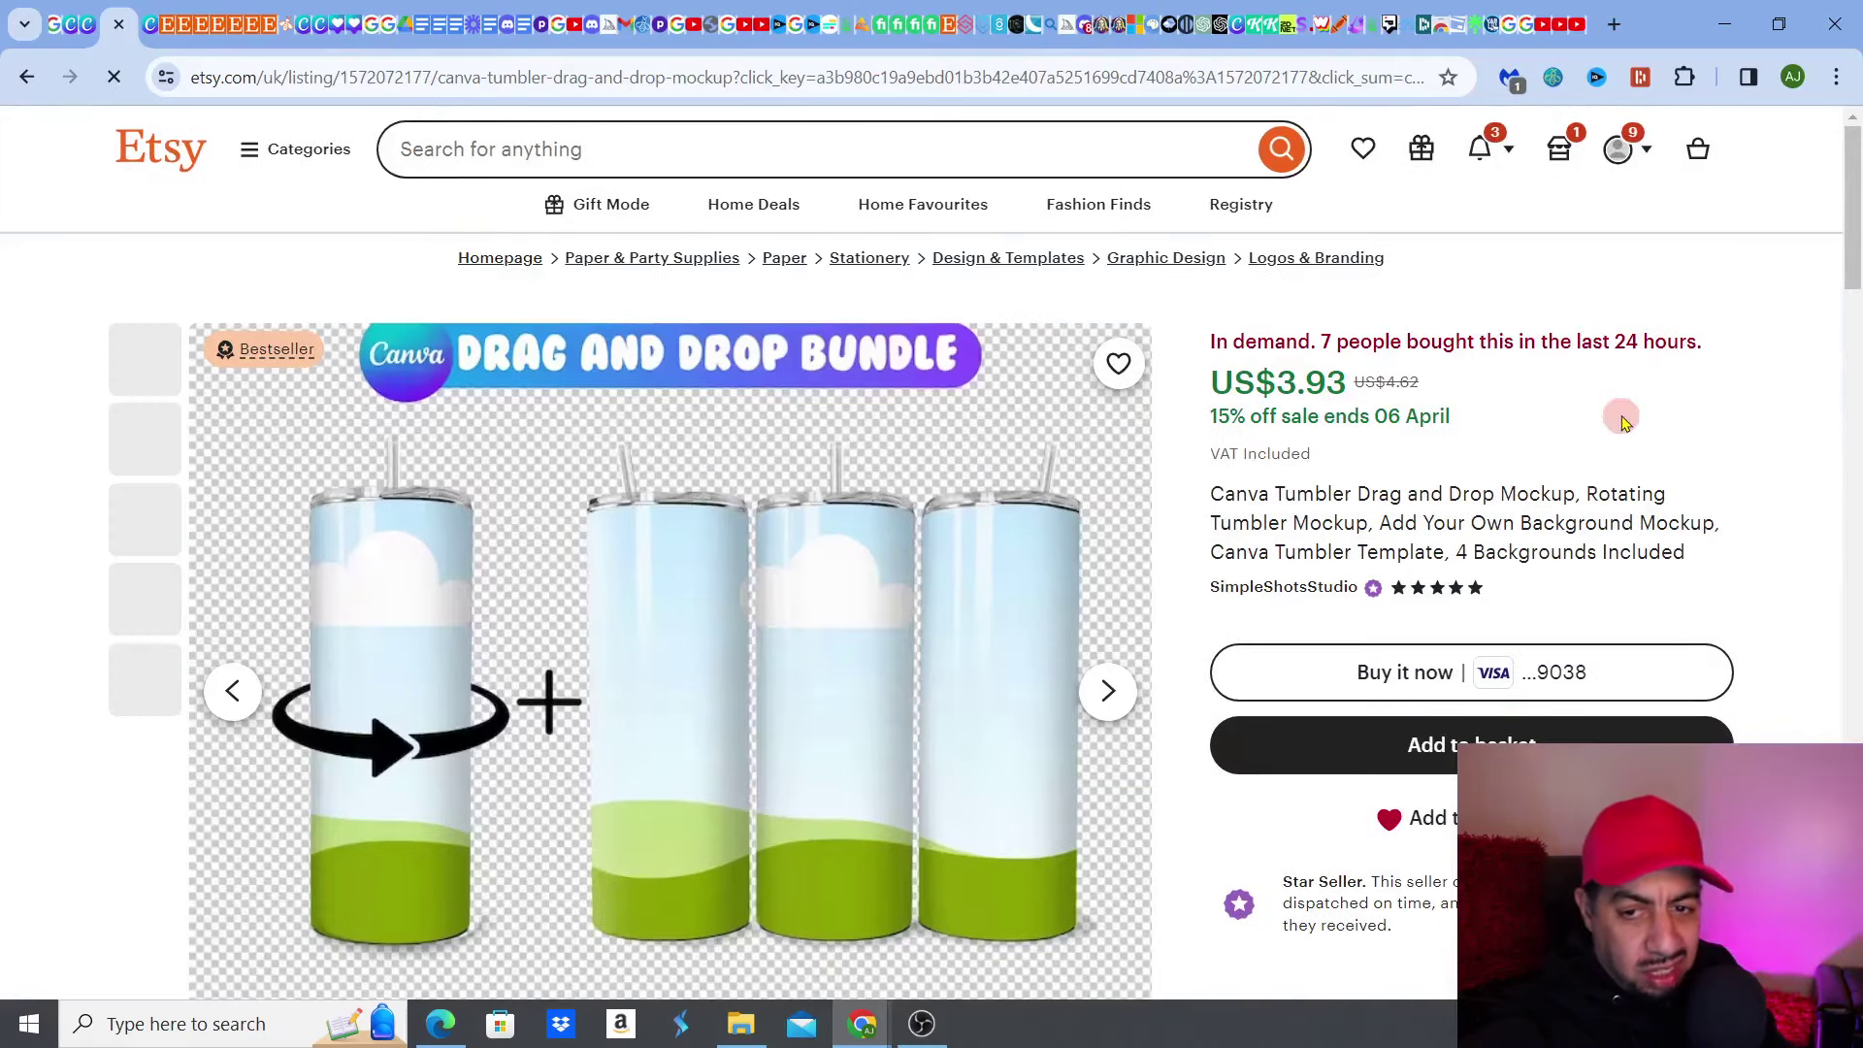
left_click_drag(1857, 240, 1856, 349)
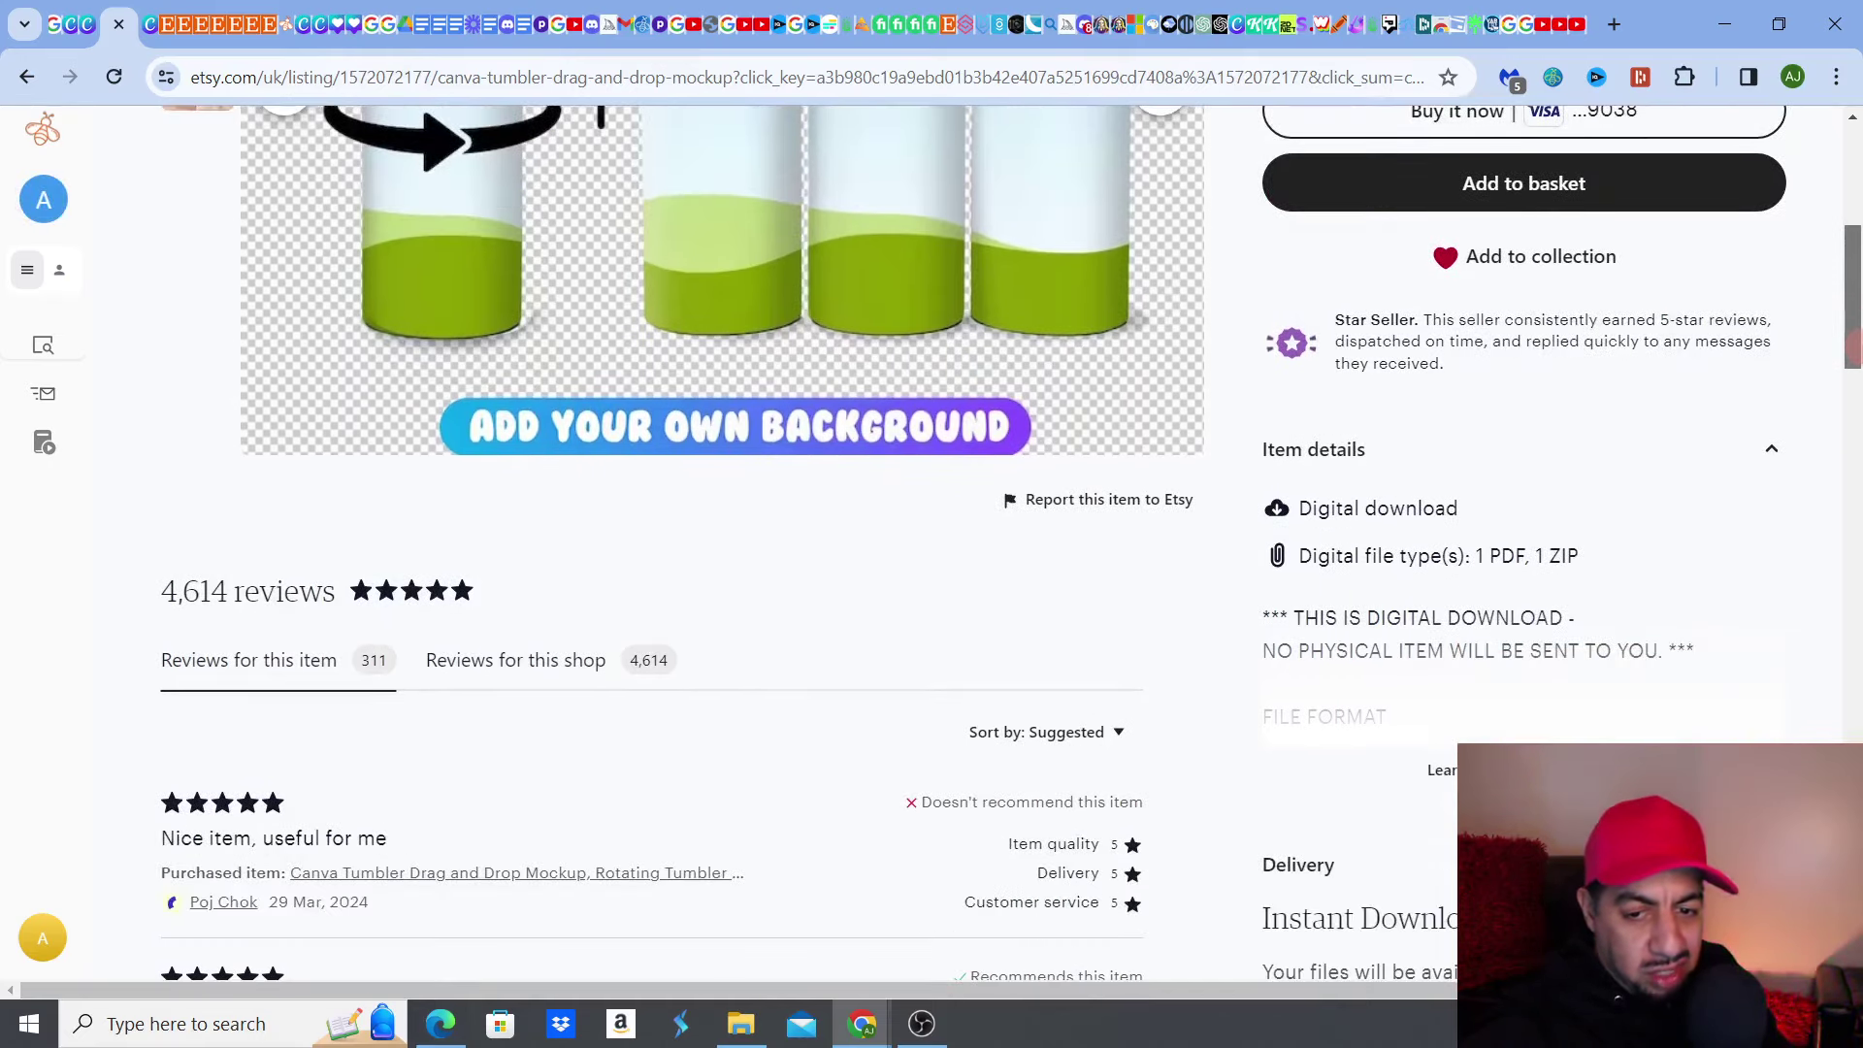
scroll(1009, 543, "up", 6)
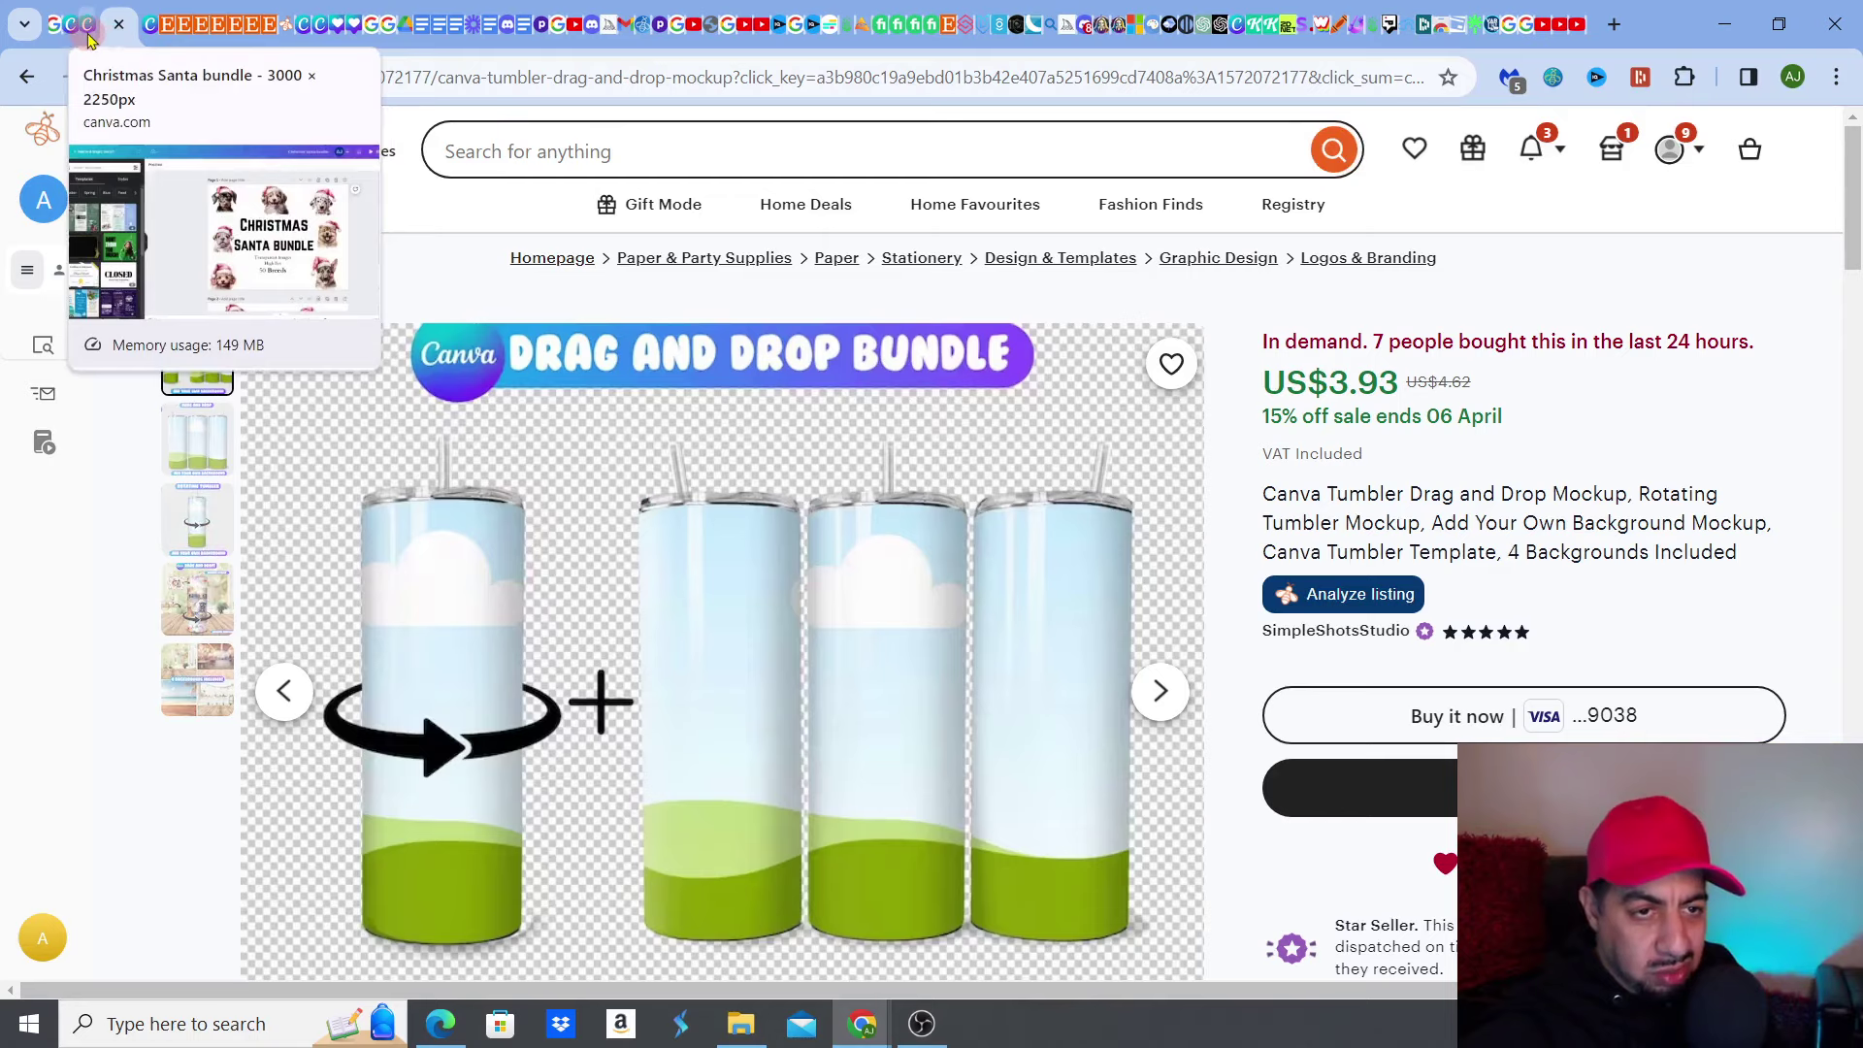
Back in Canva, drop the uploaded sunflower-skull image into the tumbler frame so all three tumblers show it.
left_click(147, 27)
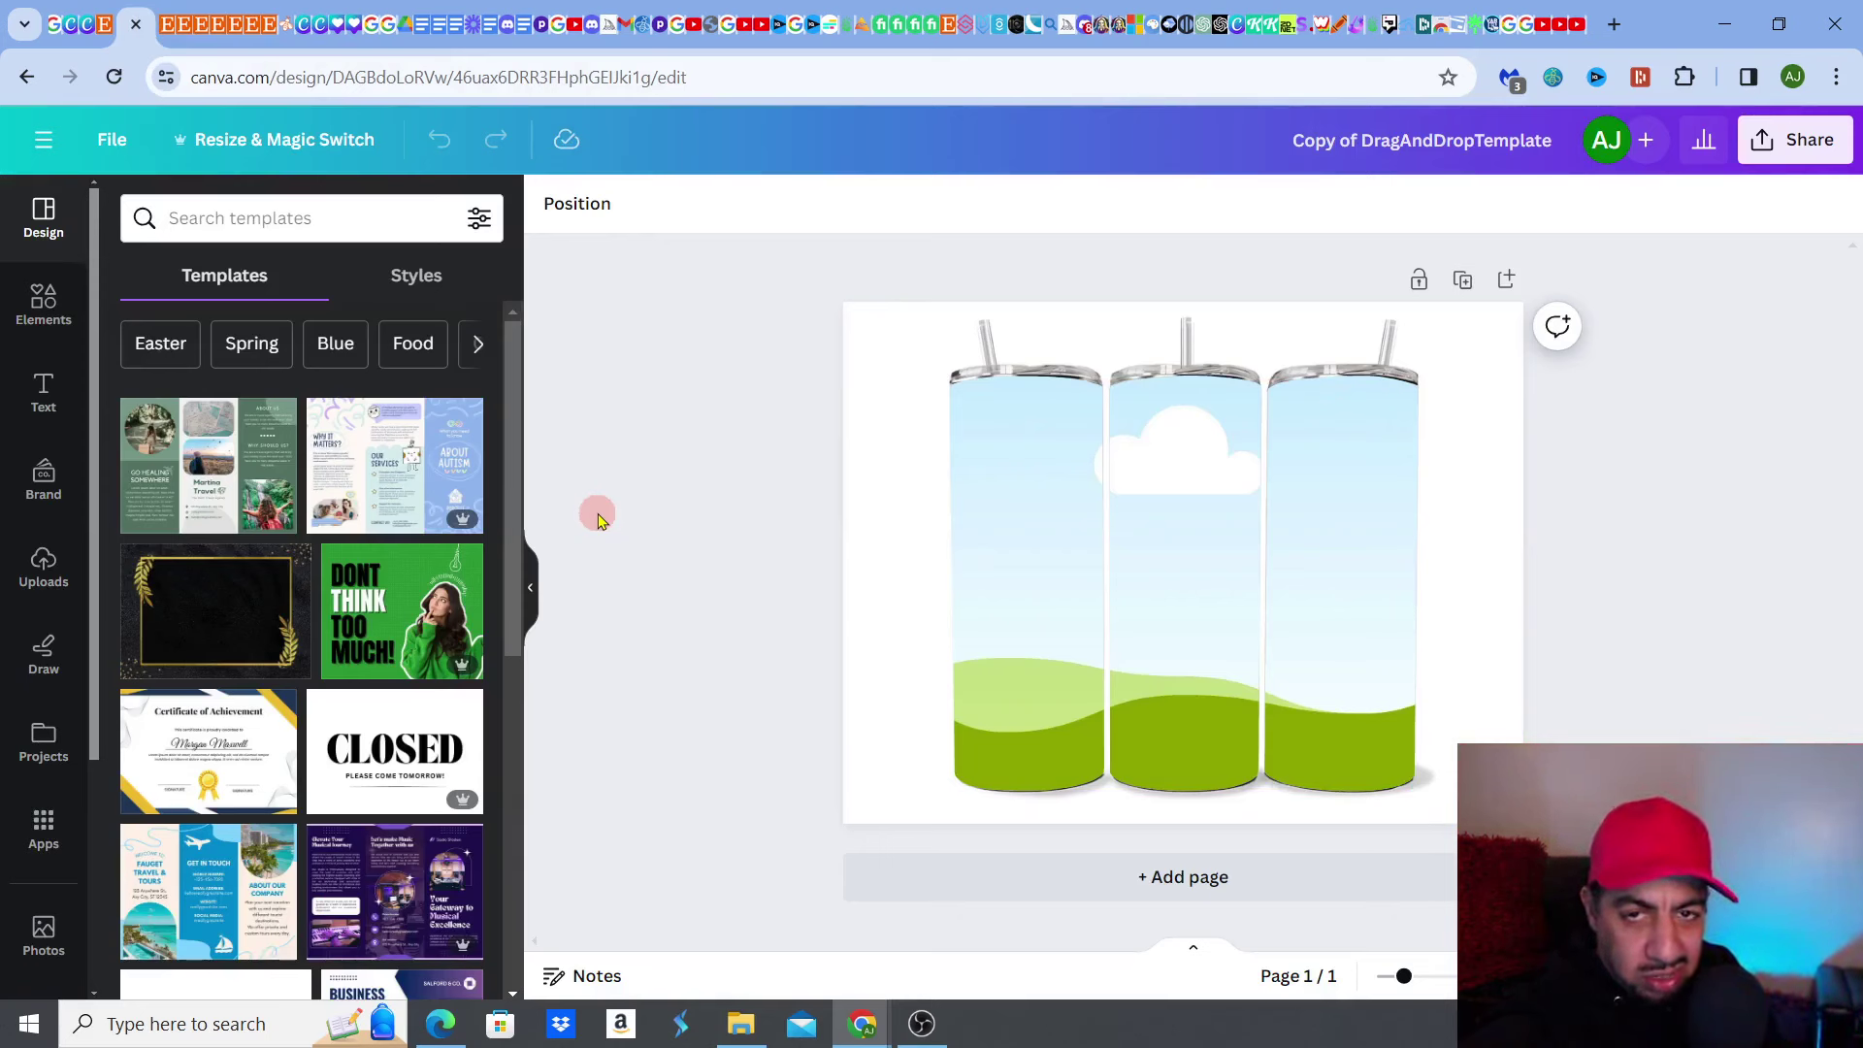
left_click(31, 475)
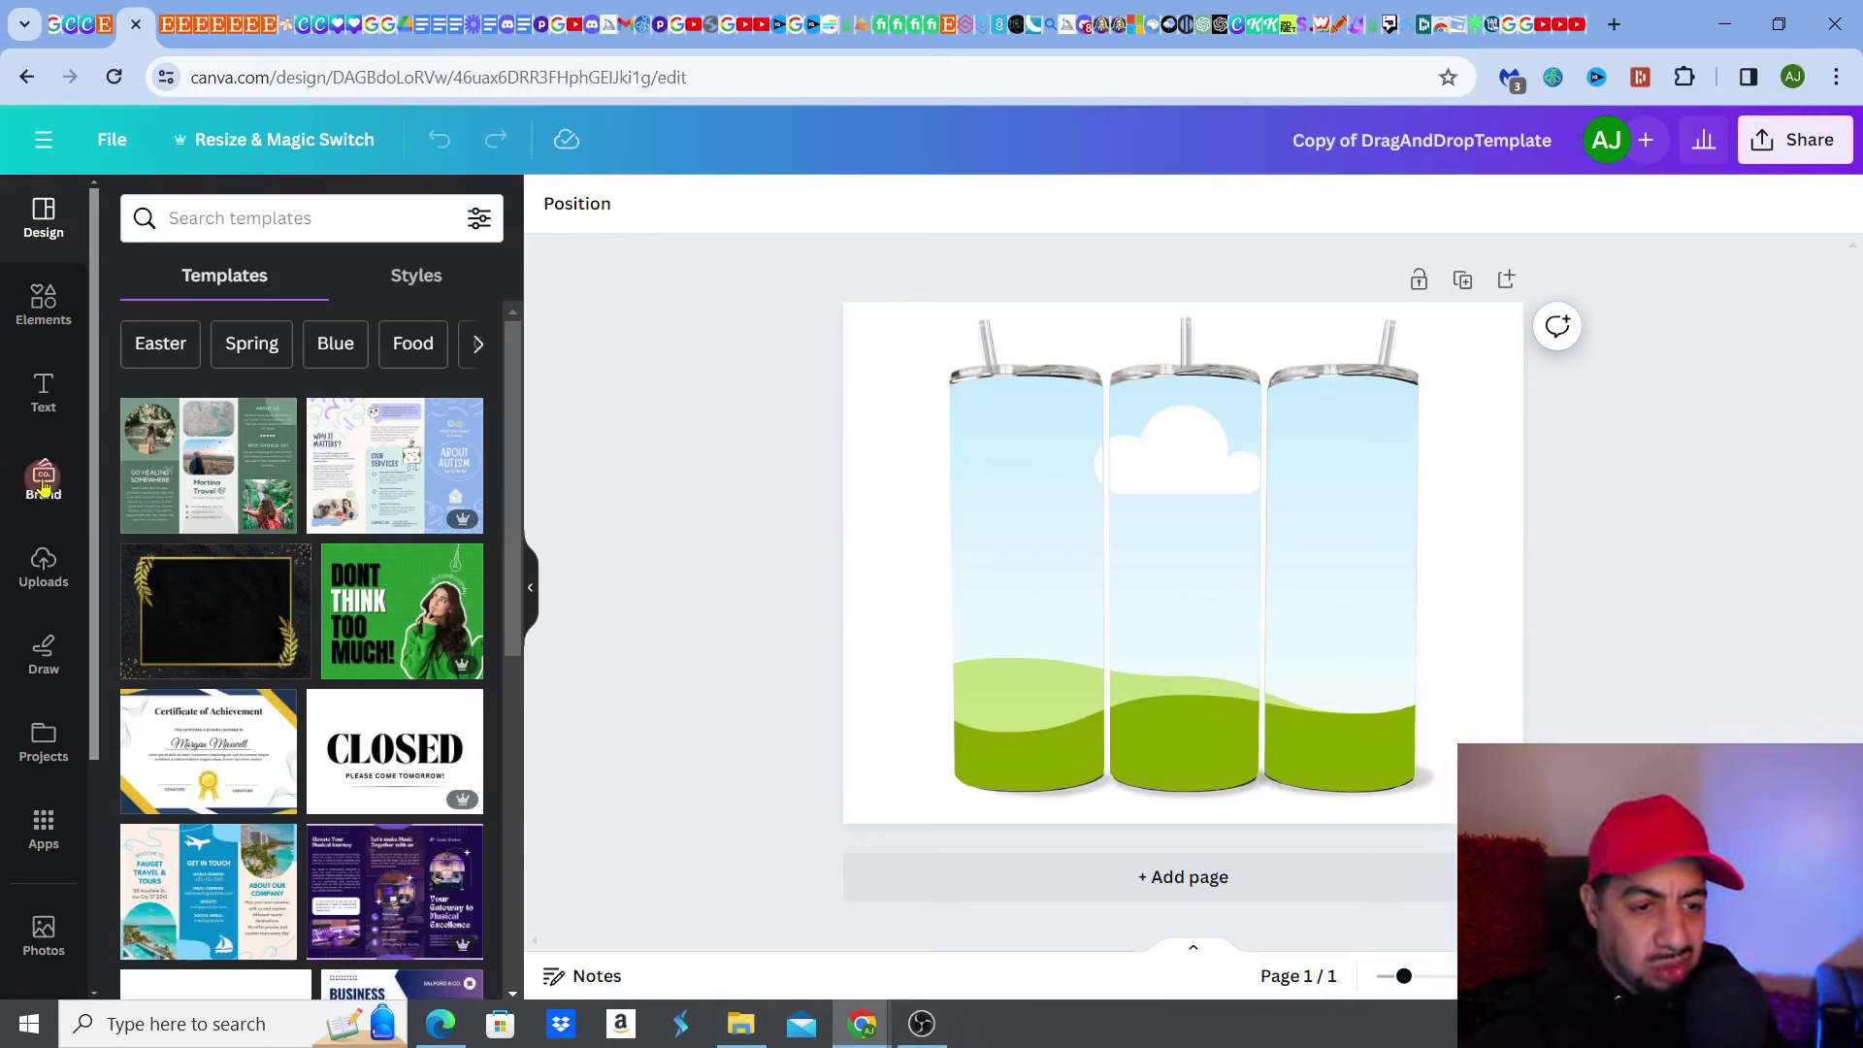
left_click(53, 558)
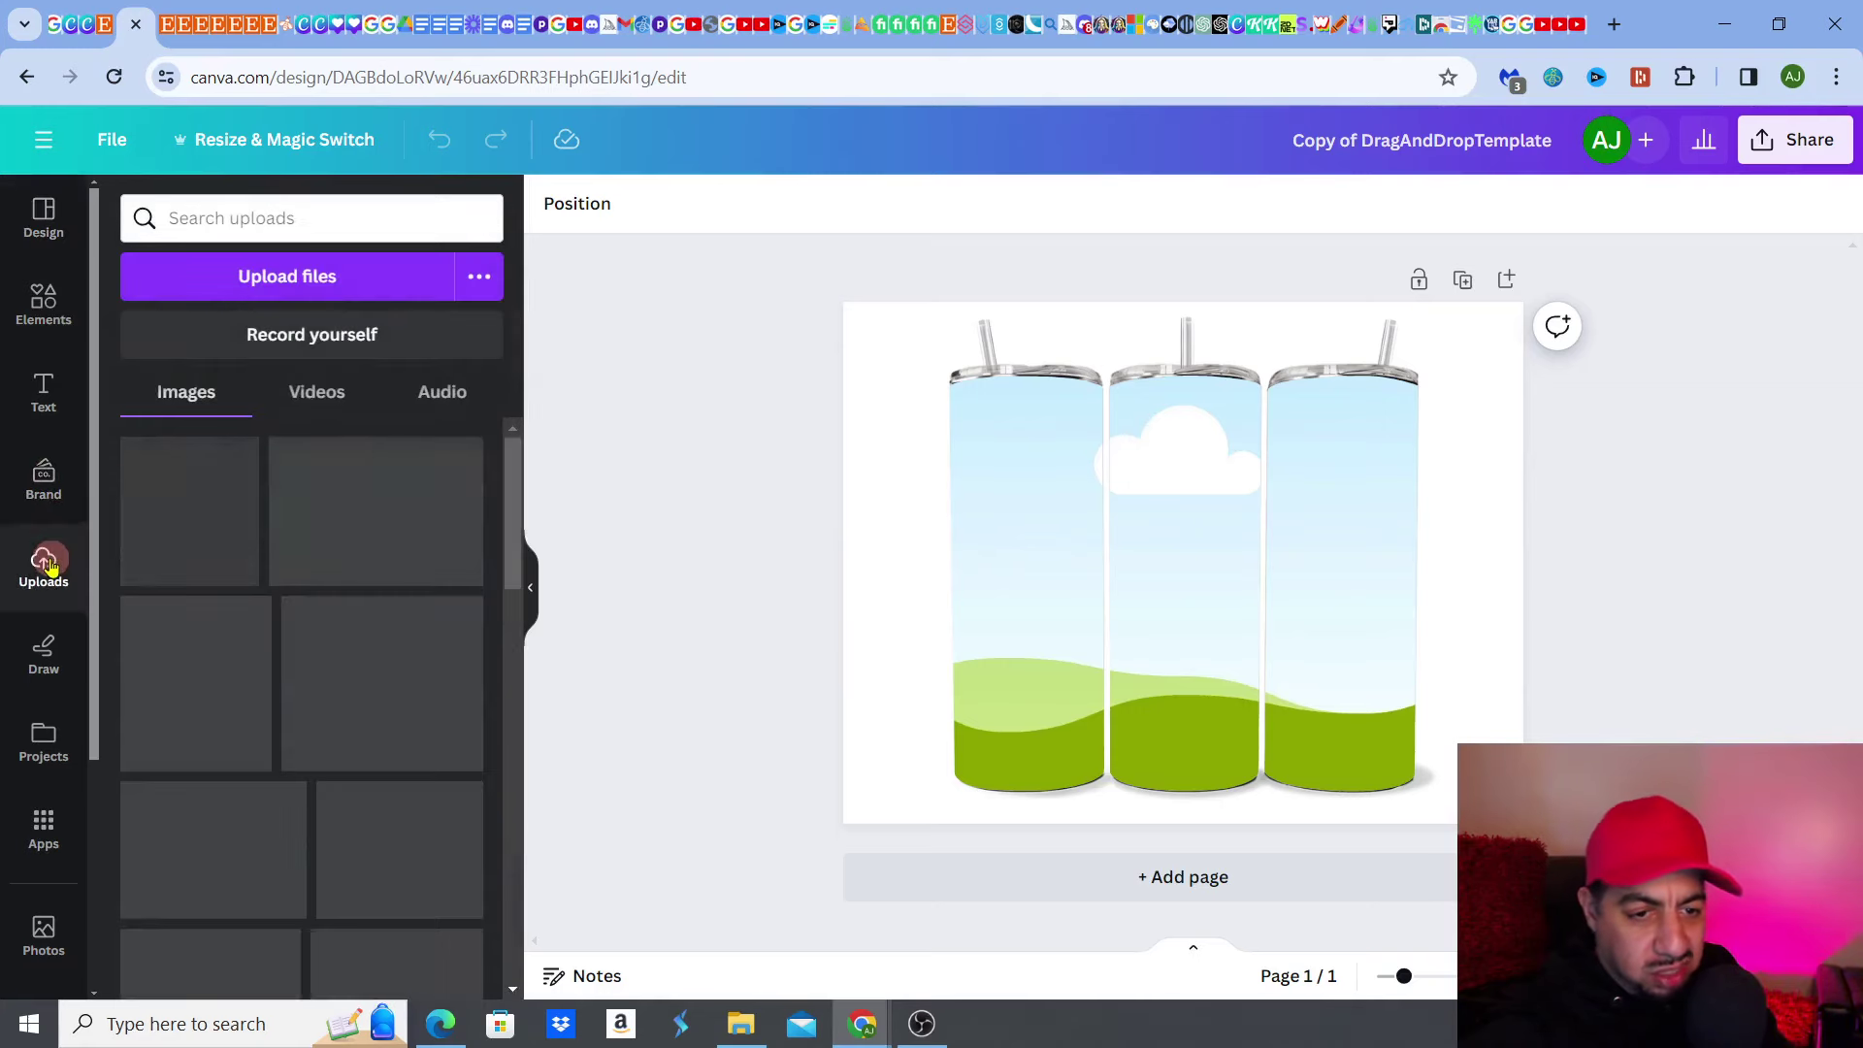
scroll(514, 1000, "down", 5)
scroll(515, 999, "down", 10)
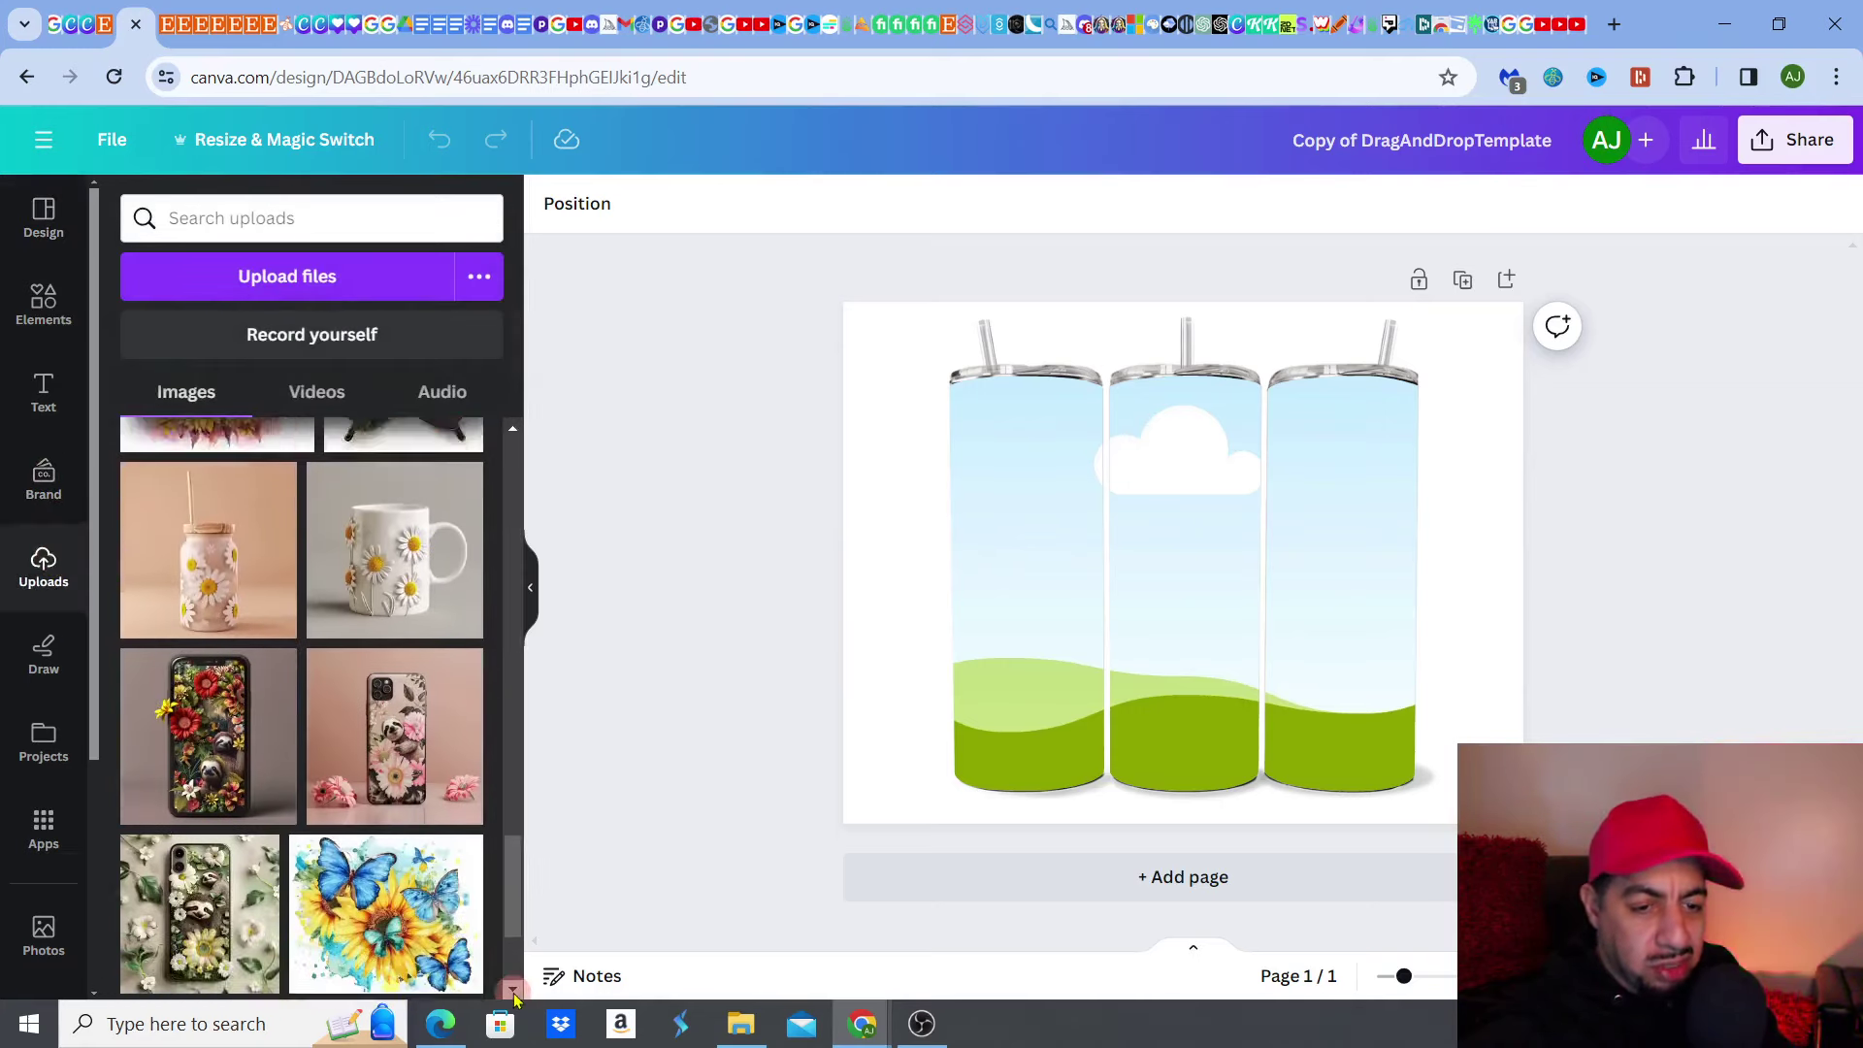
scroll(515, 997, "down", 3)
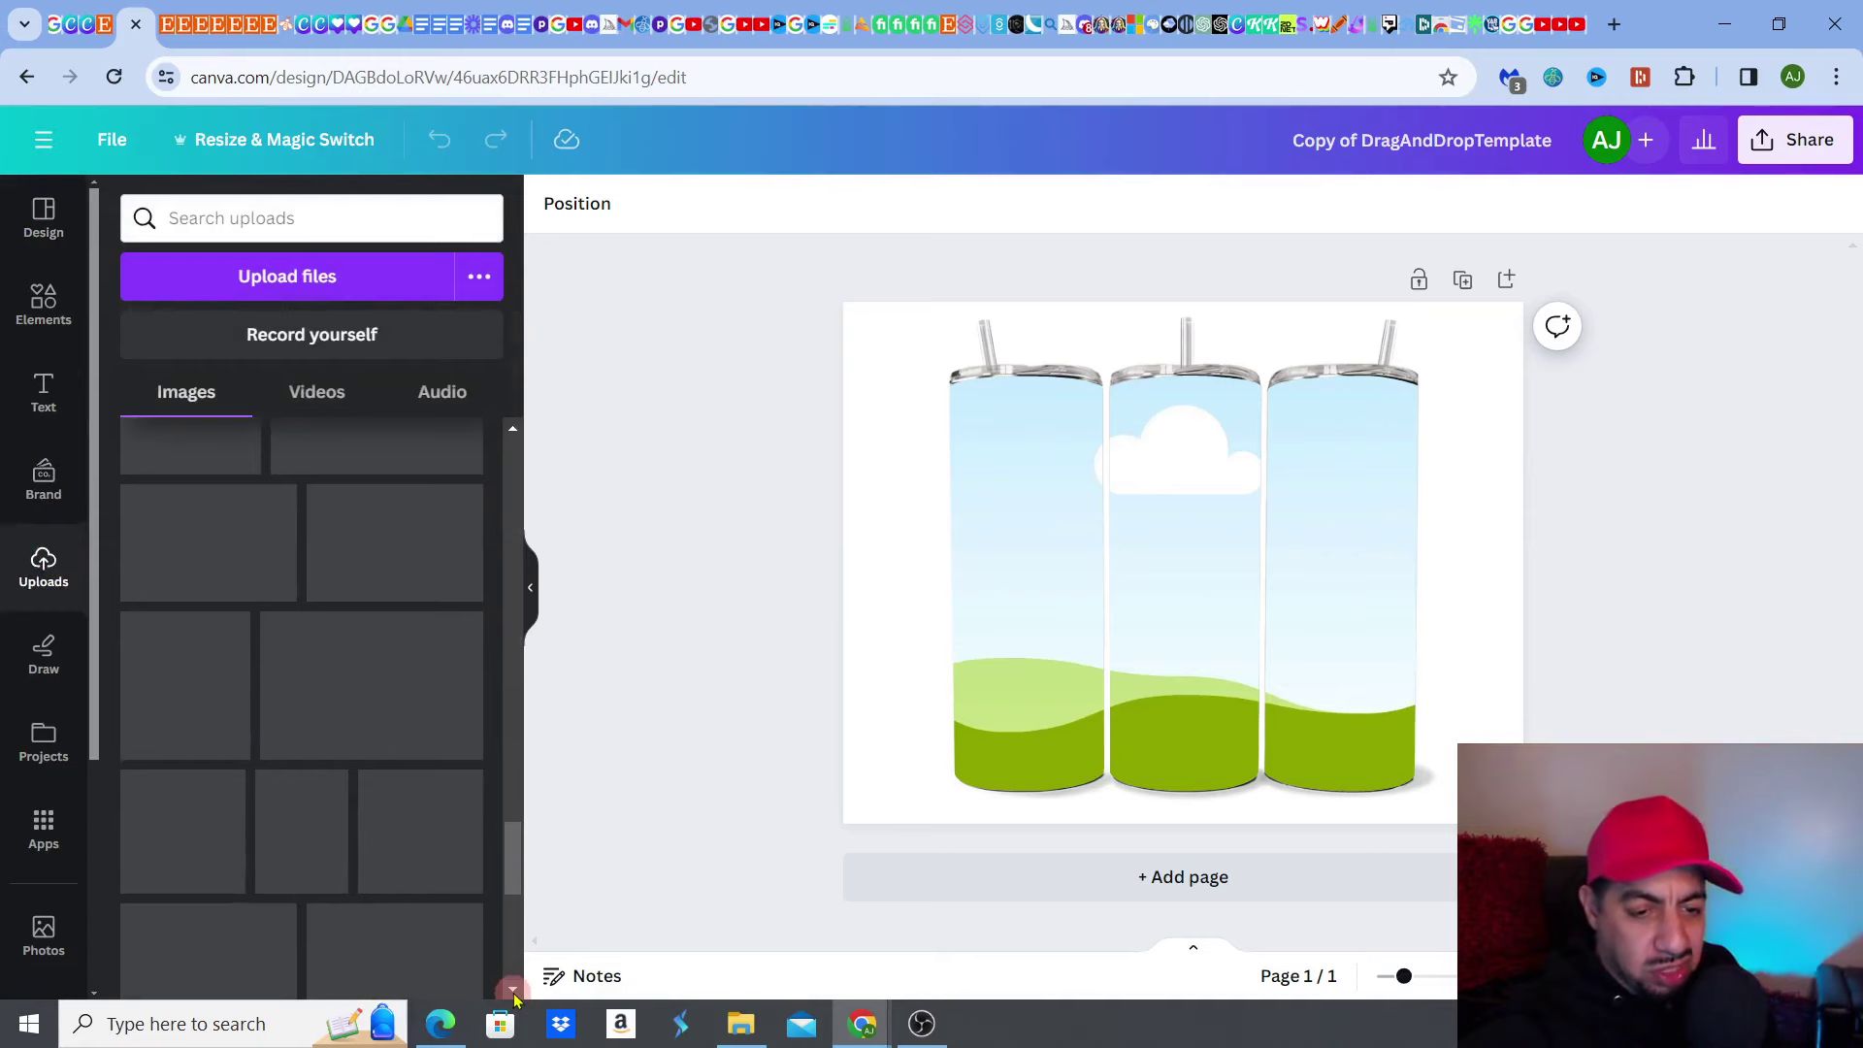
scroll(514, 997, "down", 8)
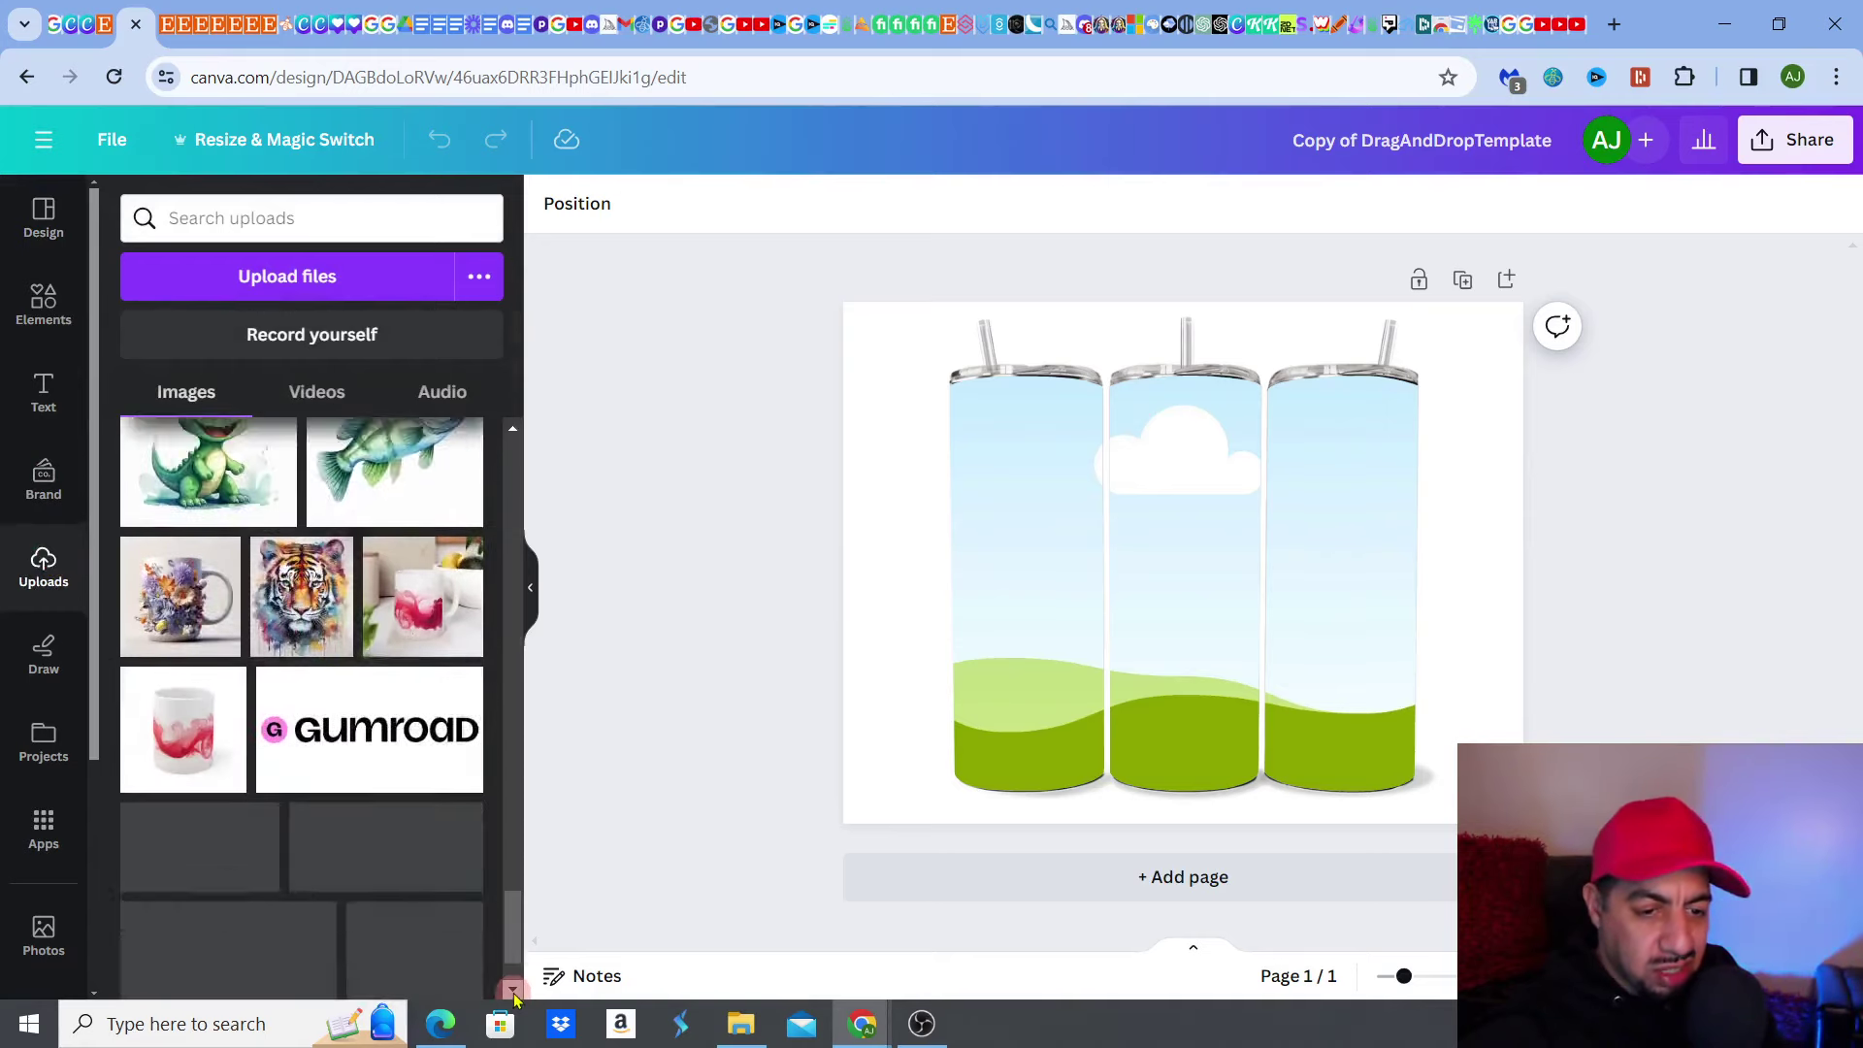
scroll(514, 997, "down", 3)
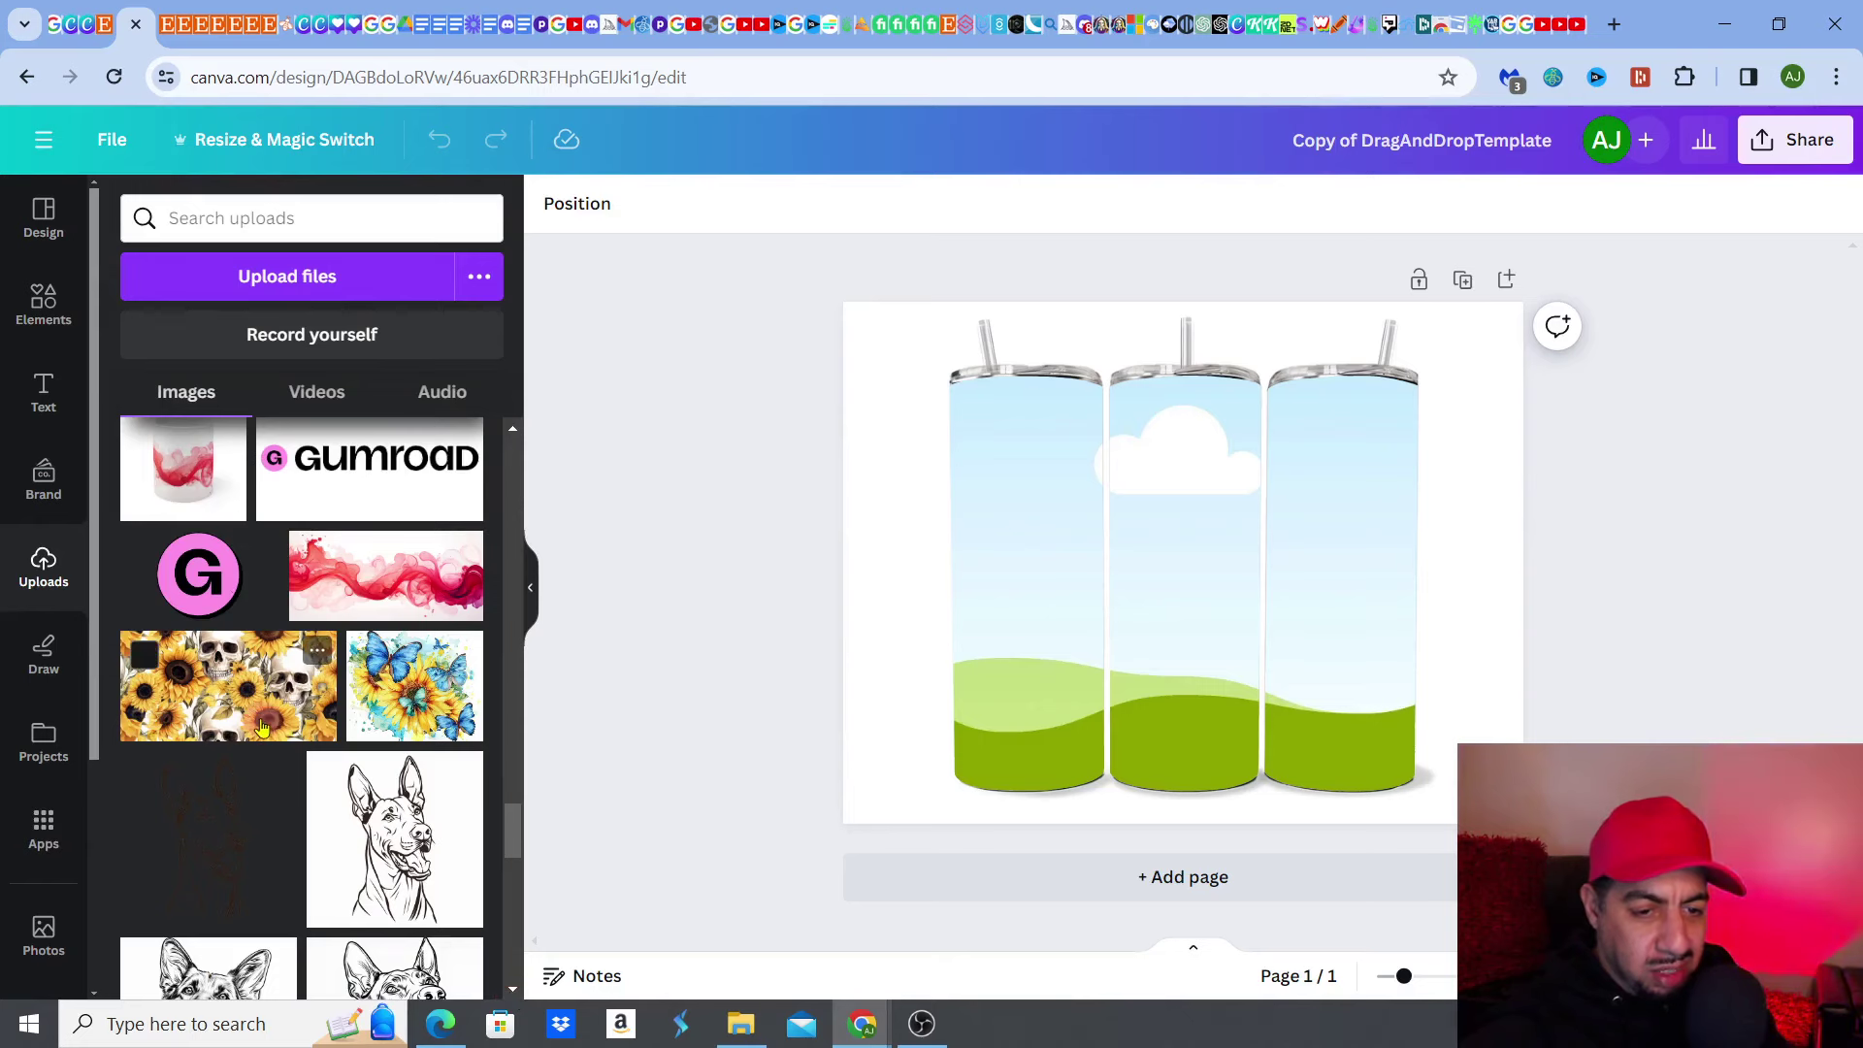
left_click(262, 729)
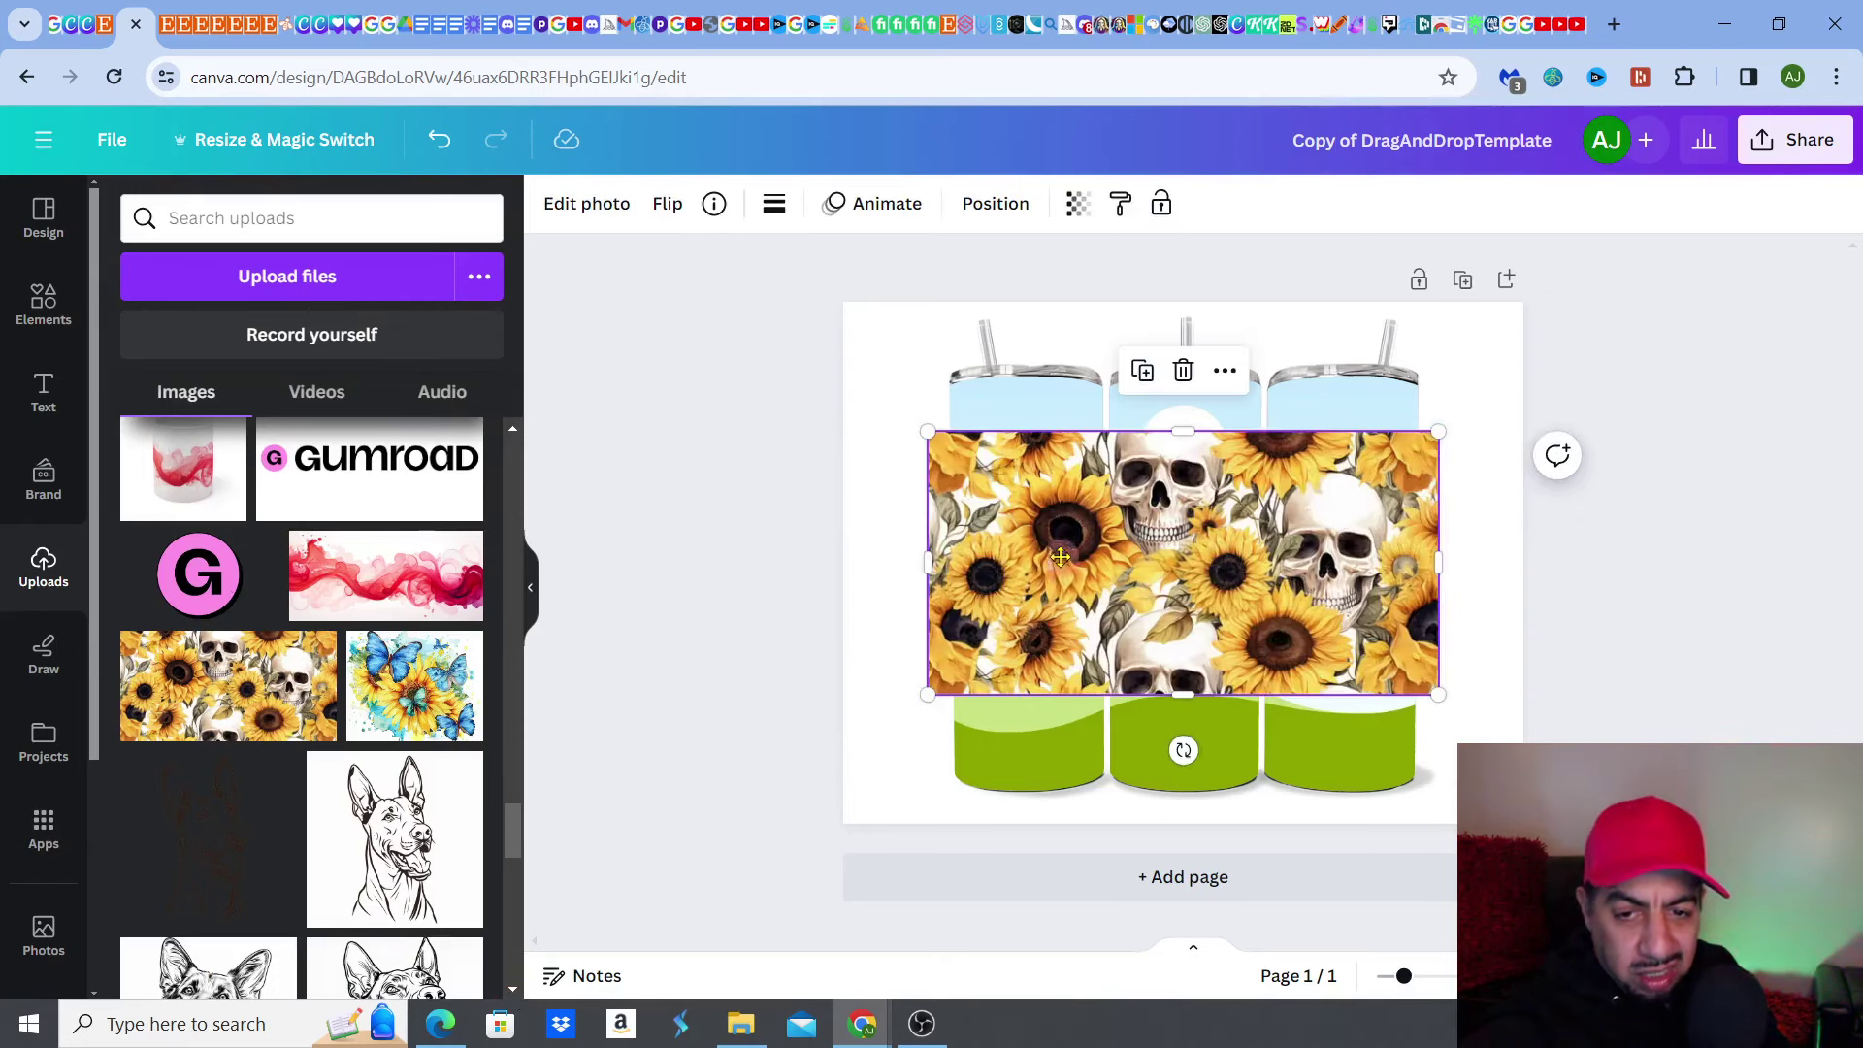
left_click_drag(1060, 556, 1059, 549)
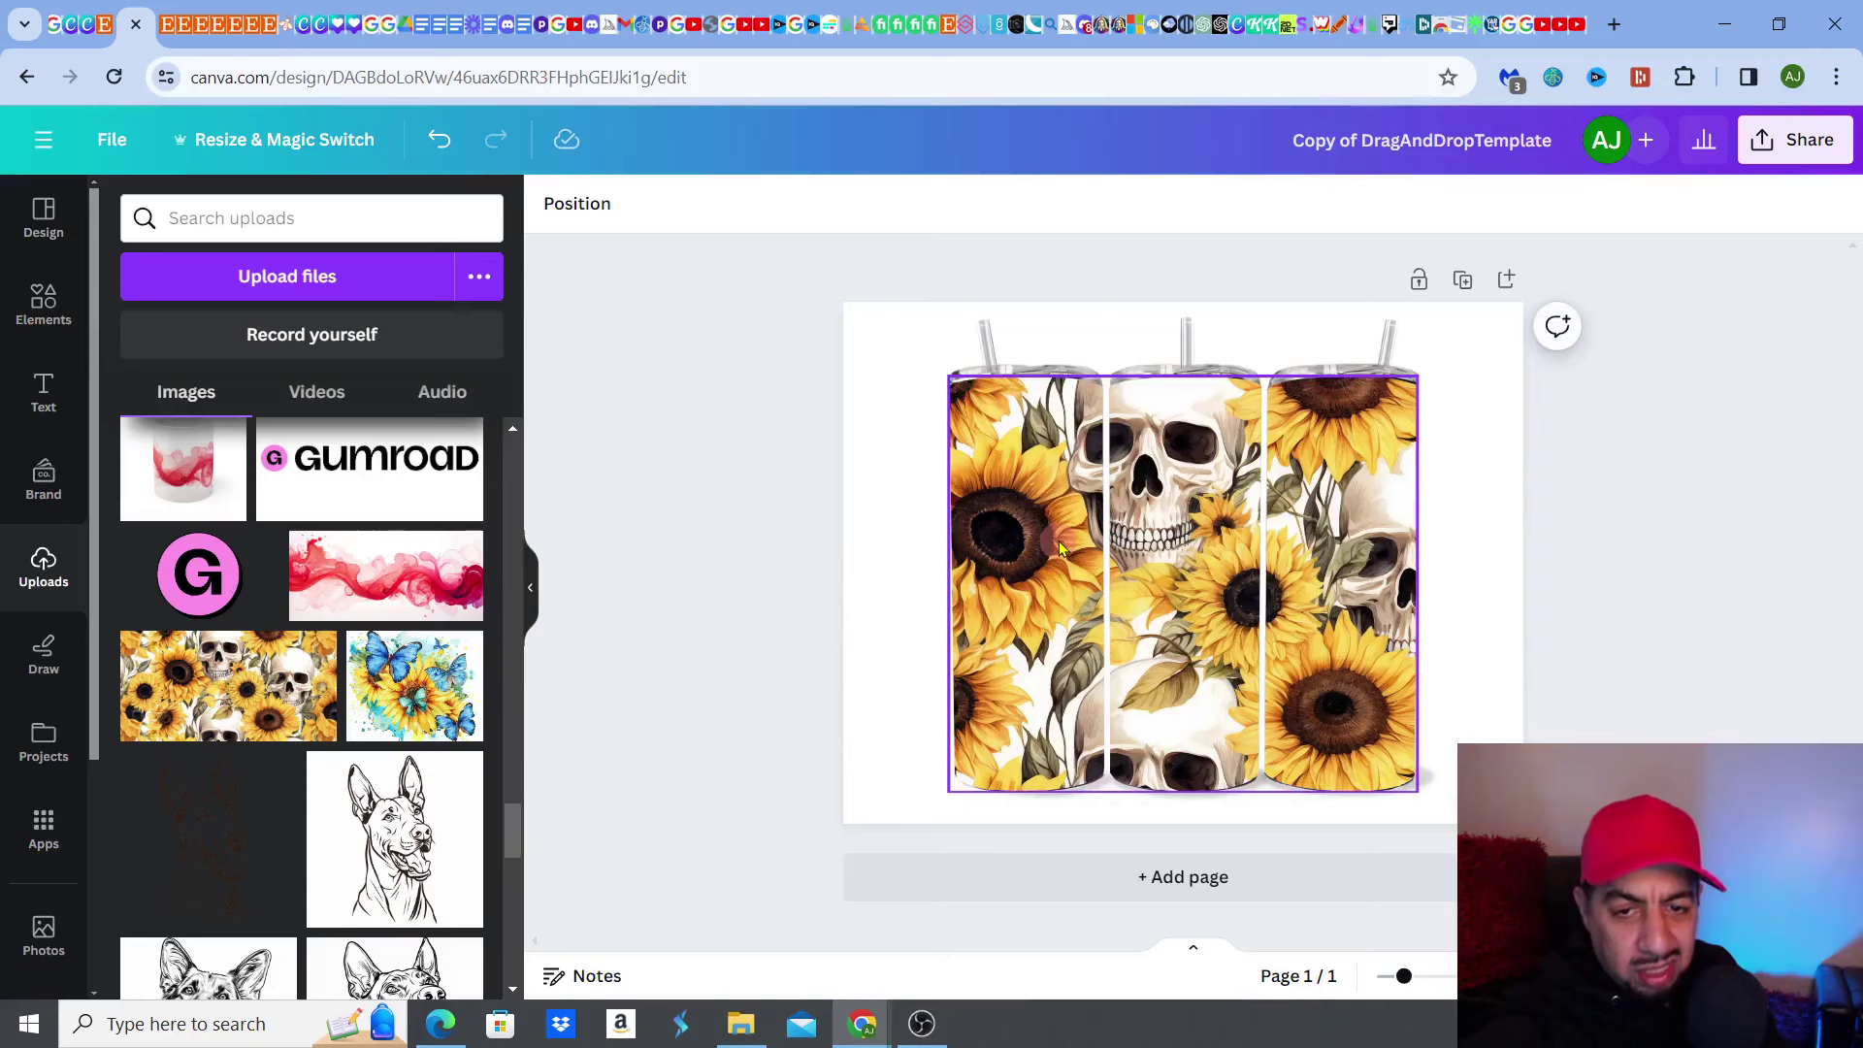
left_click(854, 431)
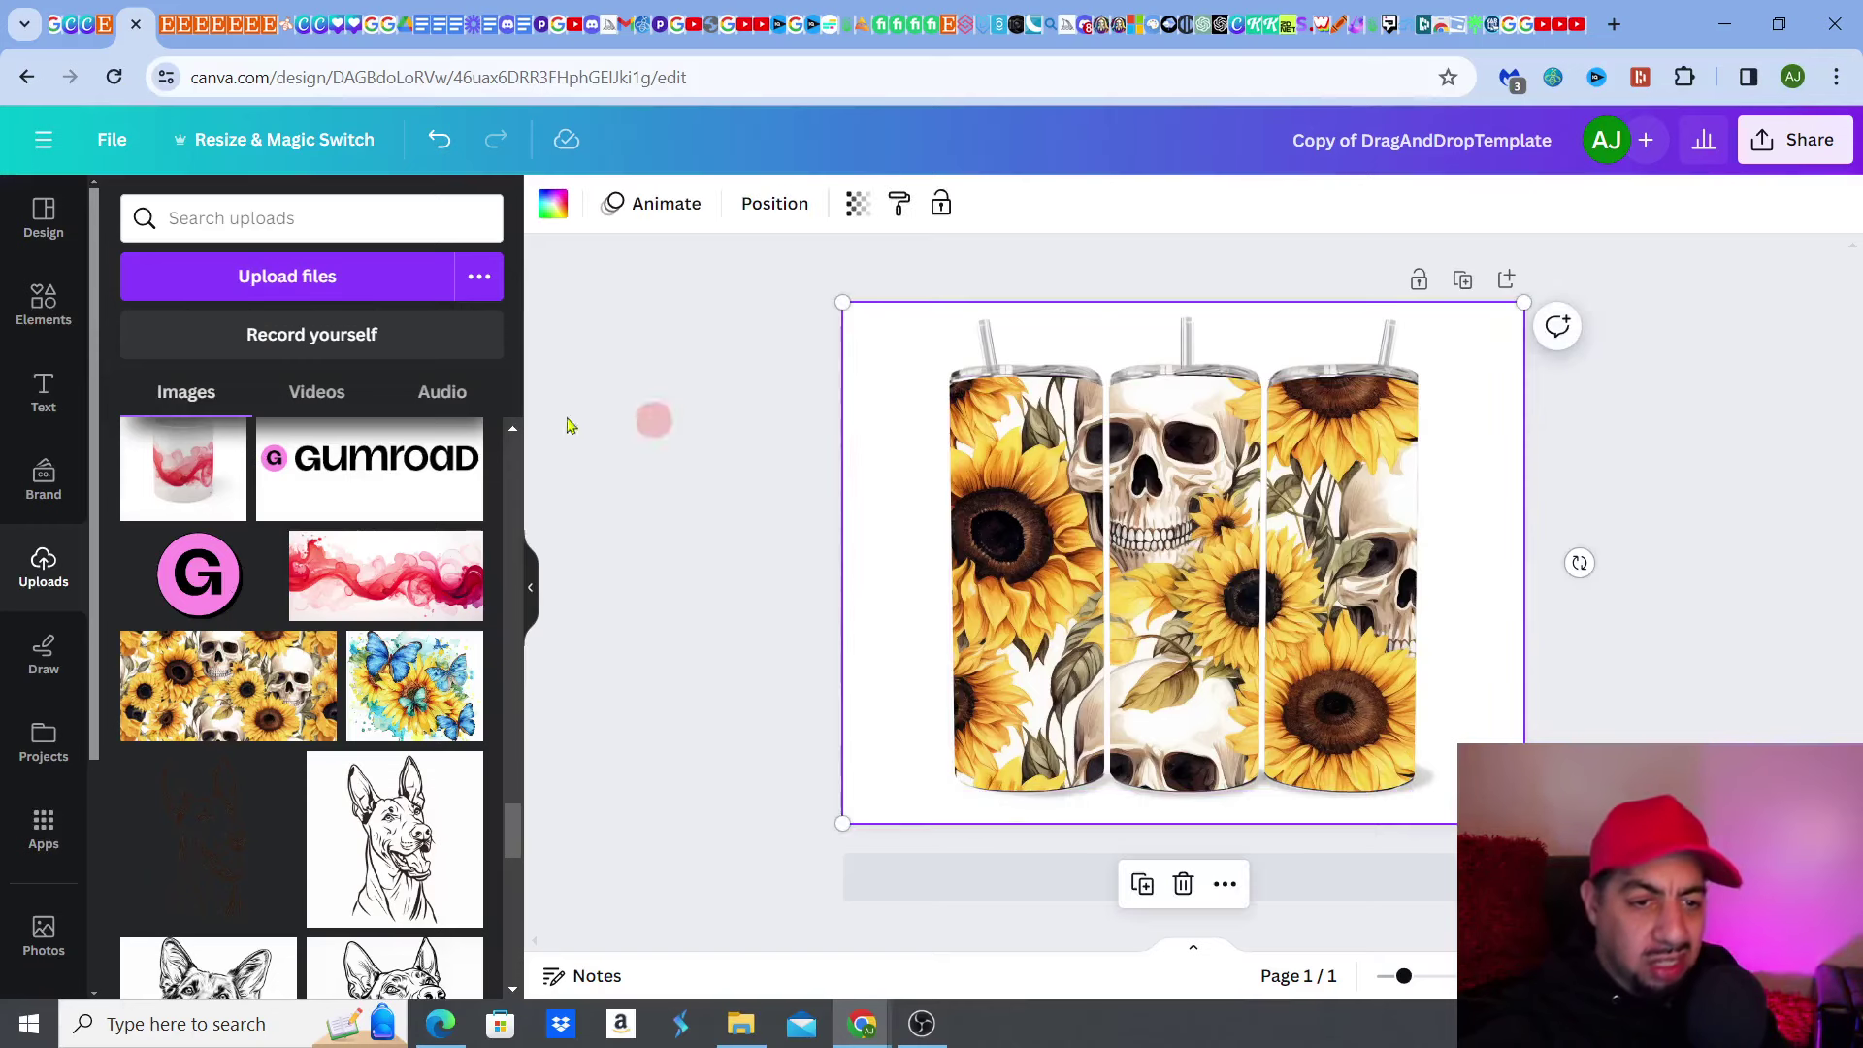
Search Elements for 'kitchen table' photos and try one as the background, then undo it.
left_click(44, 302)
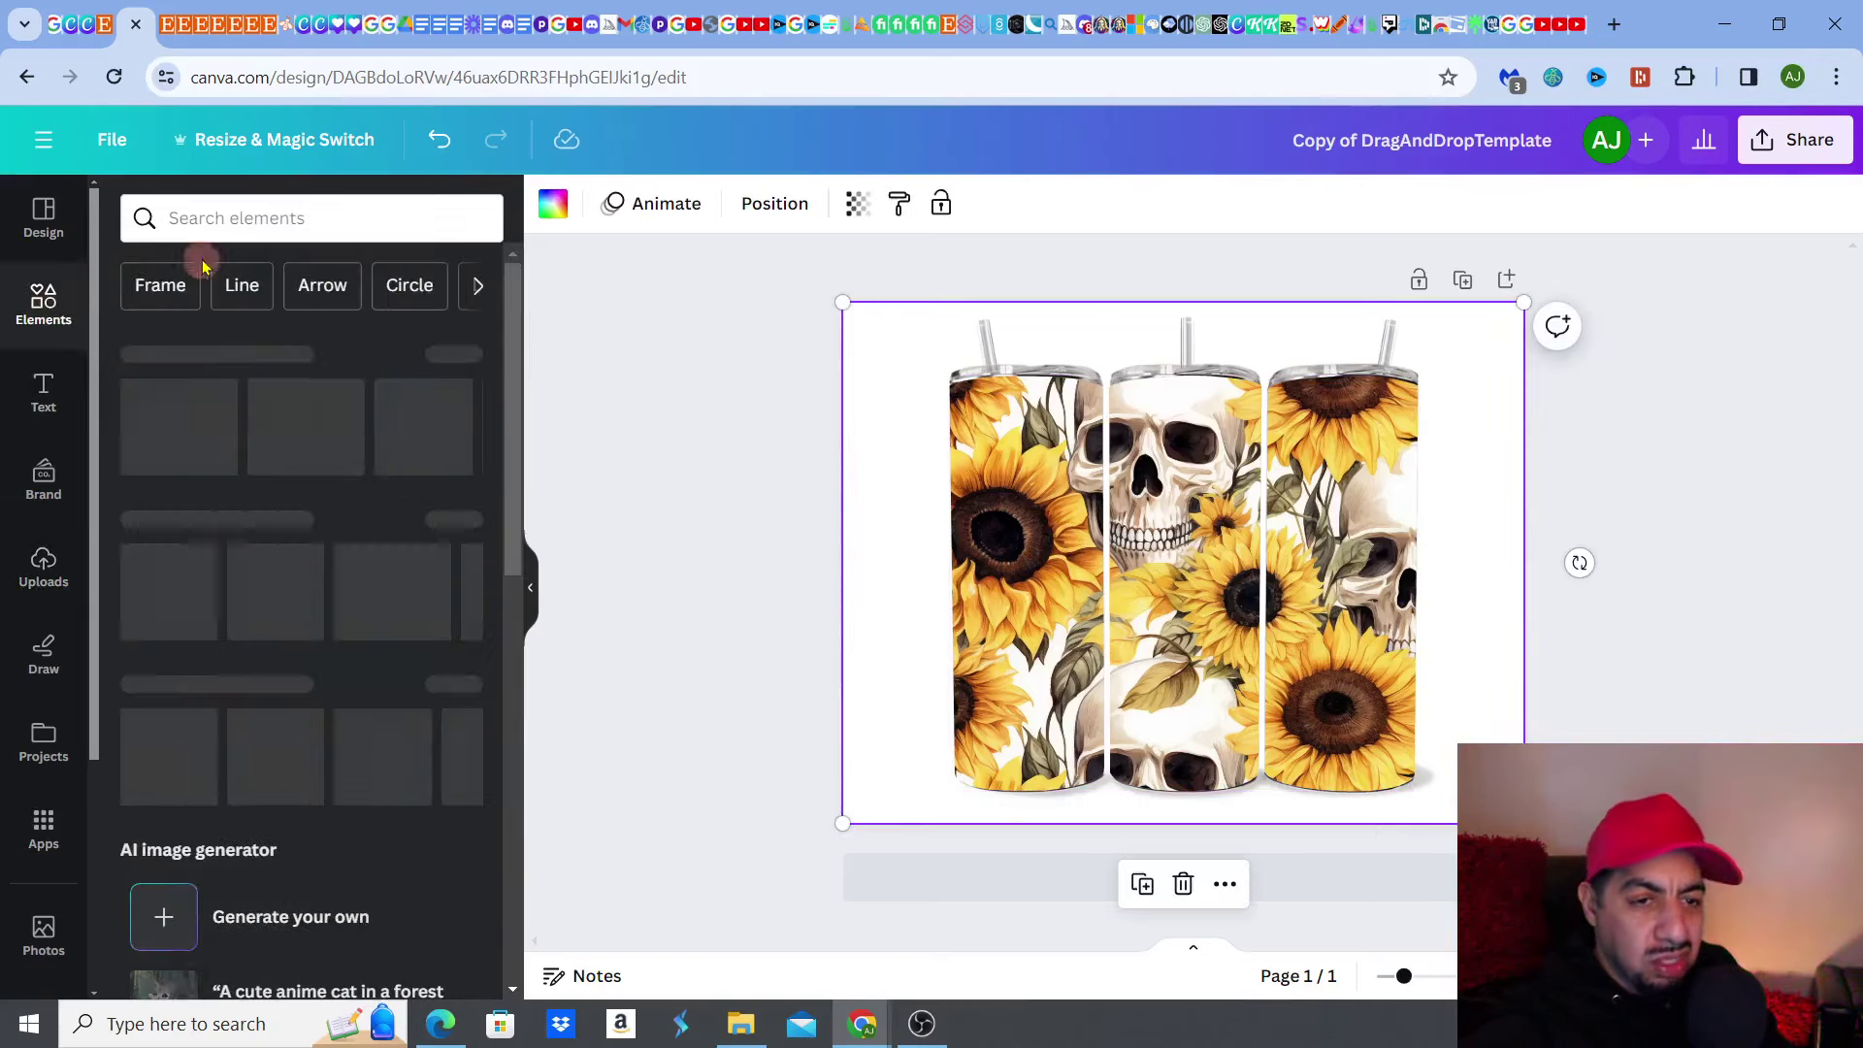
left_click(218, 225)
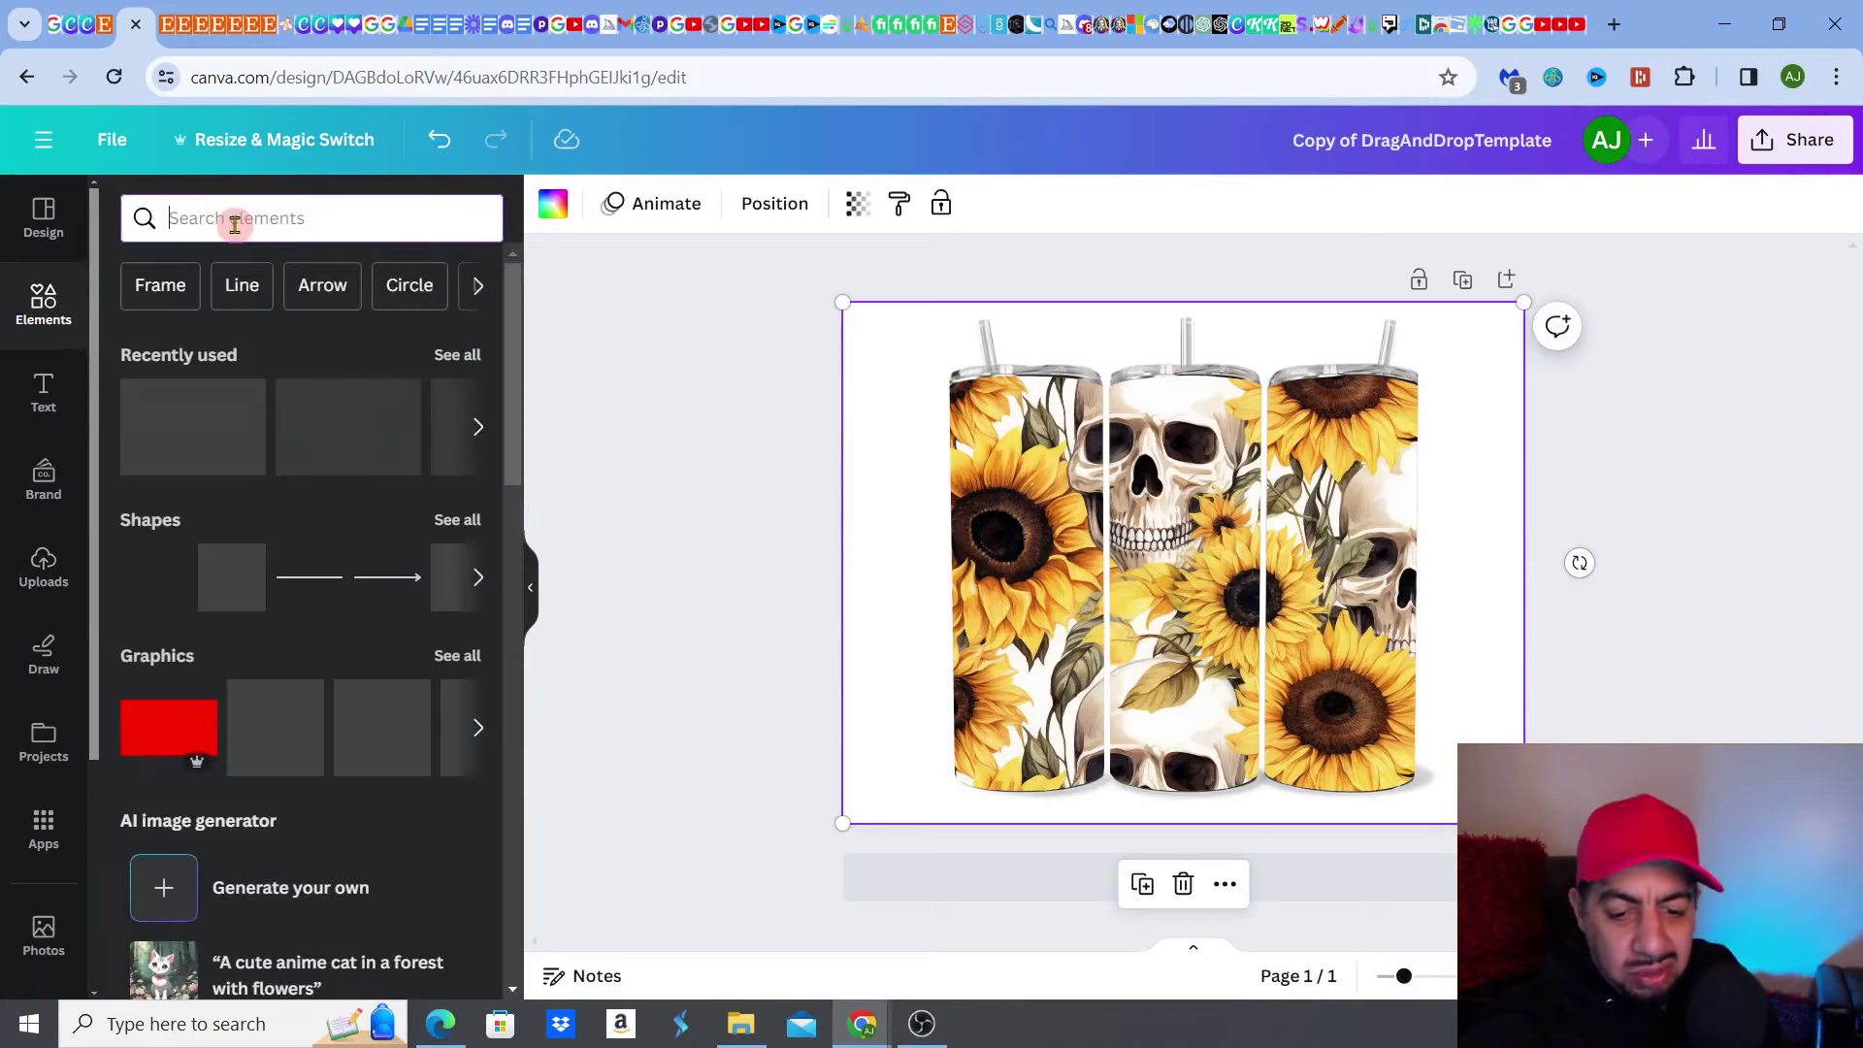
type("kitch")
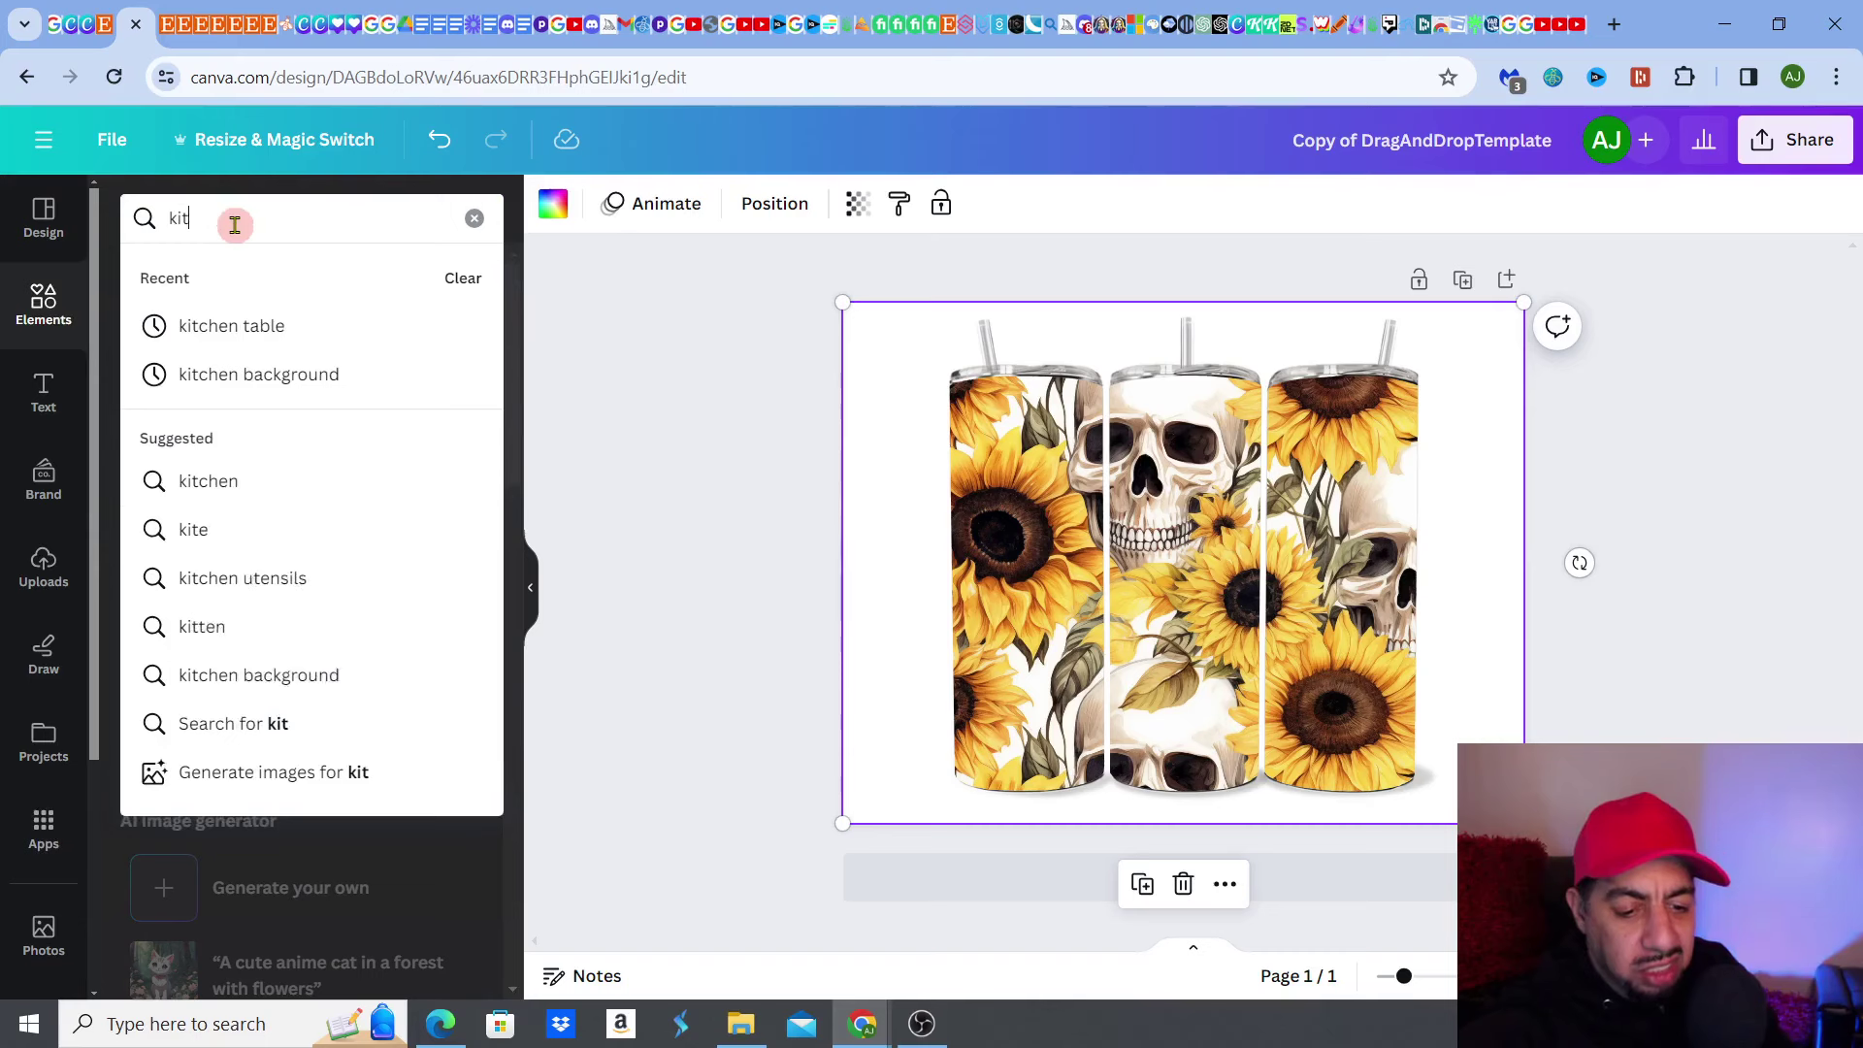
left_click(260, 328)
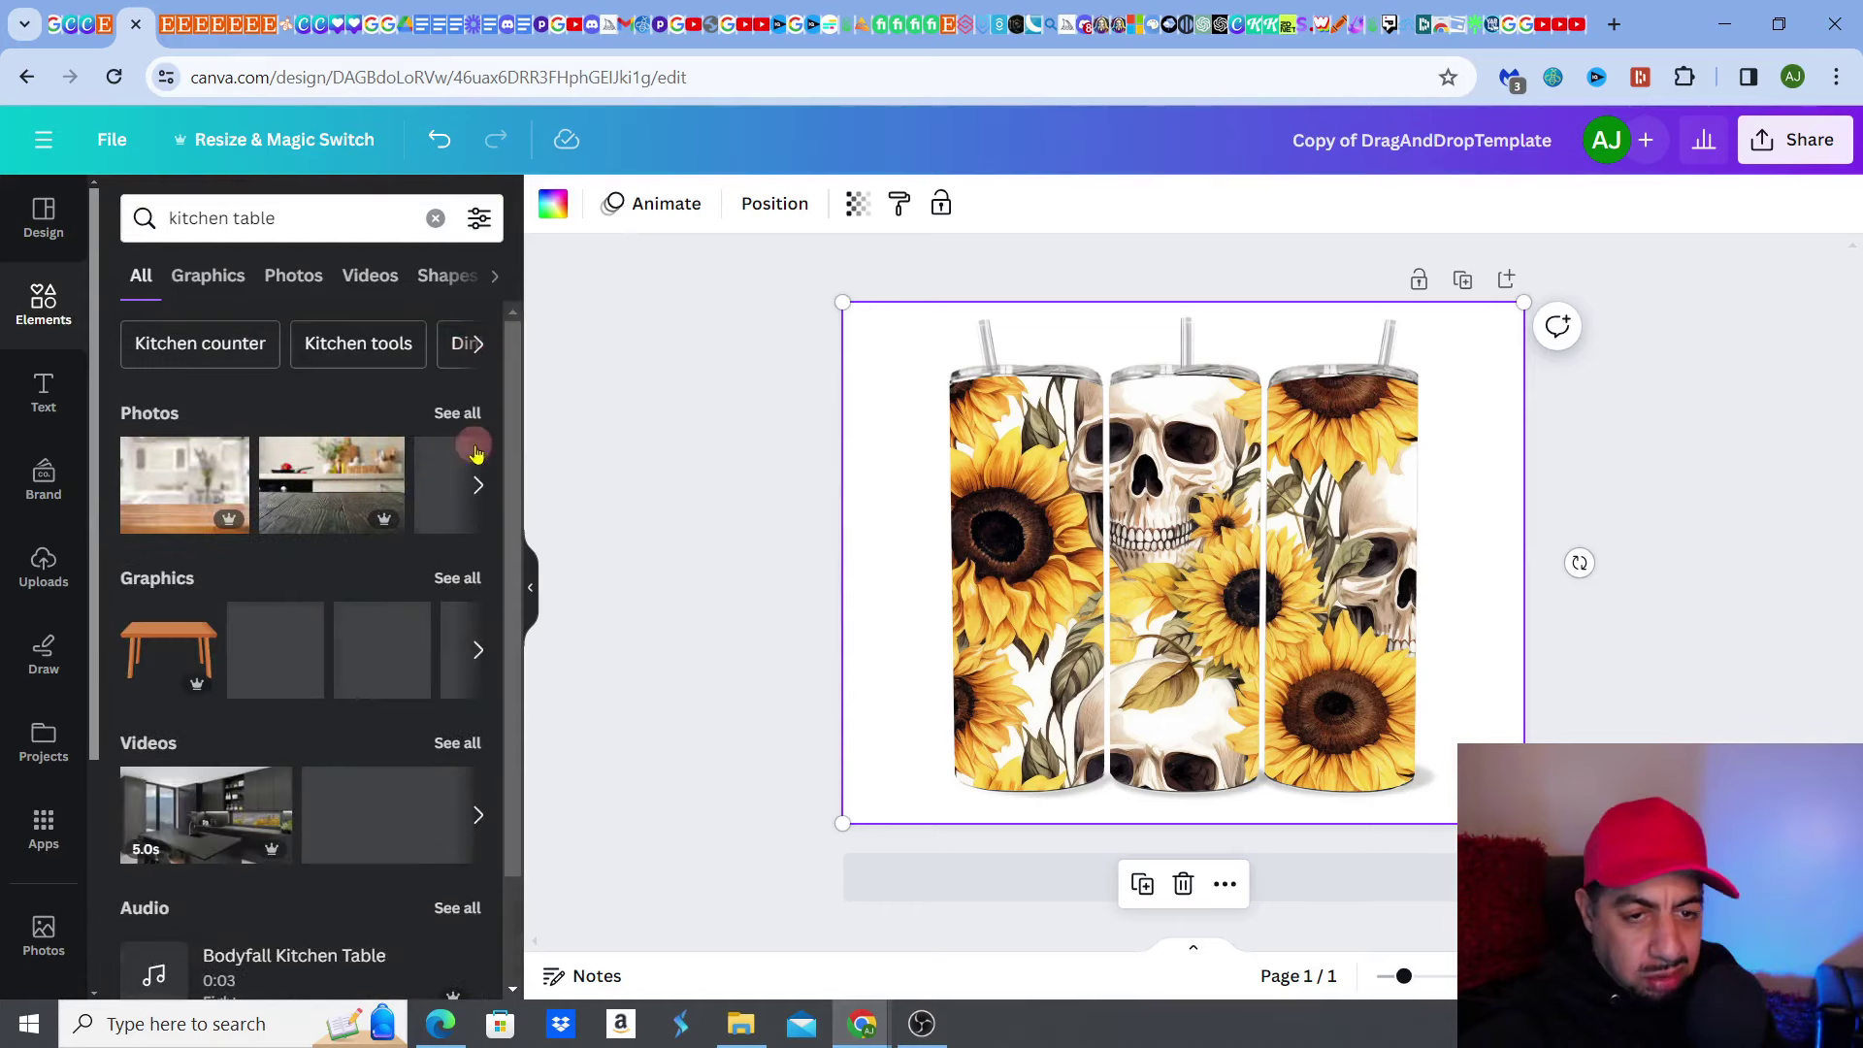
left_click(479, 488)
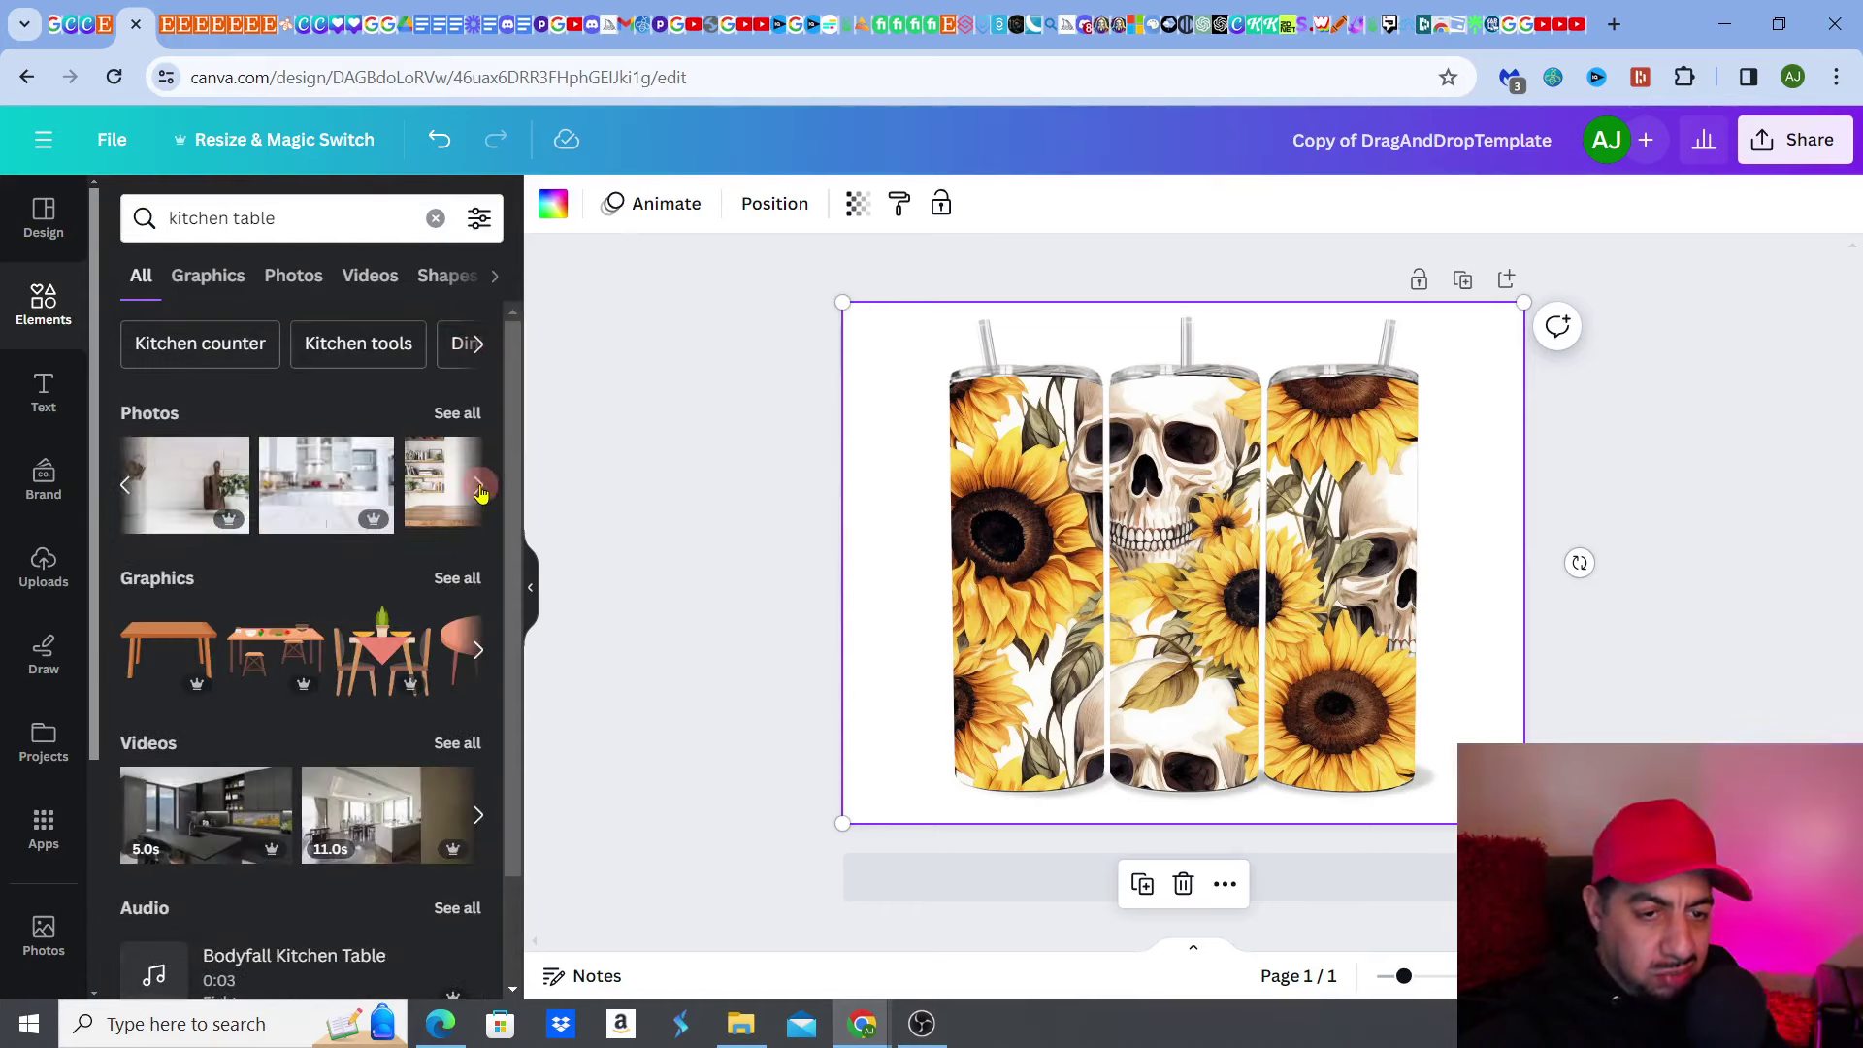
left_click(316, 488)
left_click_drag(873, 444, 882, 403)
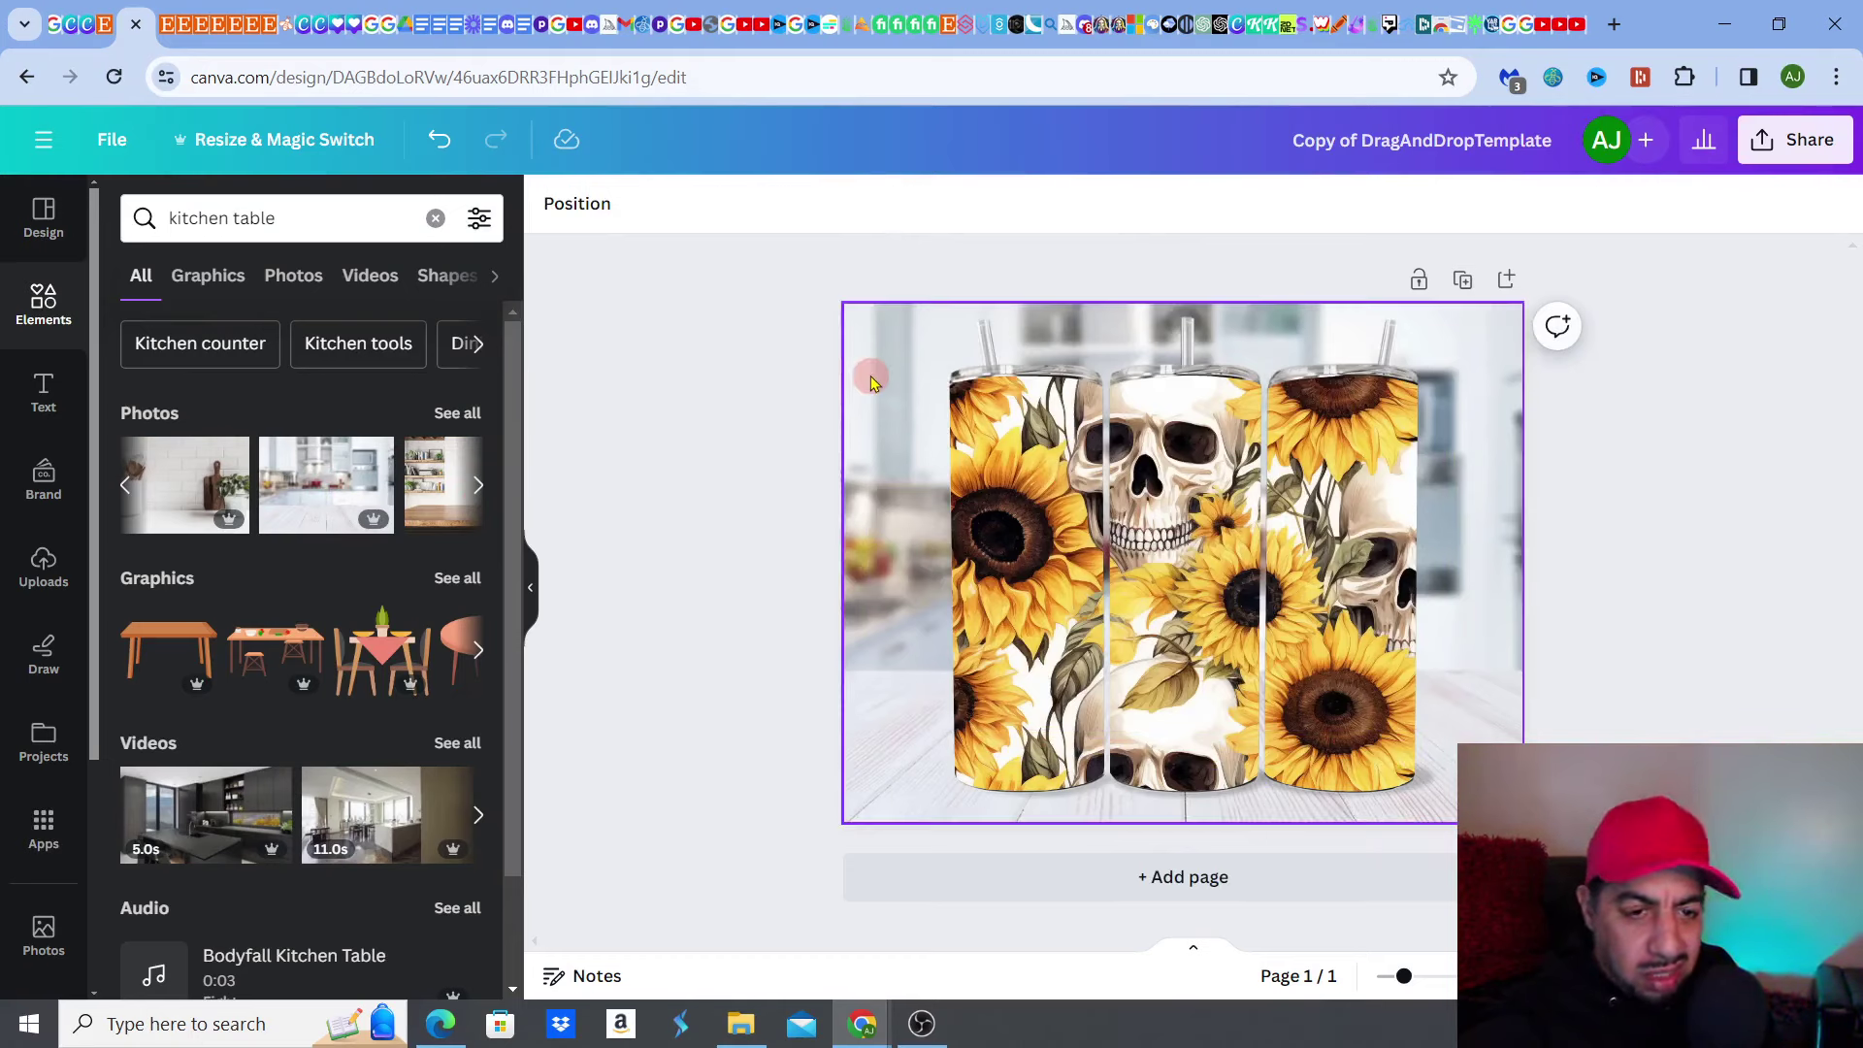
key("ctrl+z")
Set the wooden kitchen-table photo as the page background behind the tumblers.
left_click(479, 488)
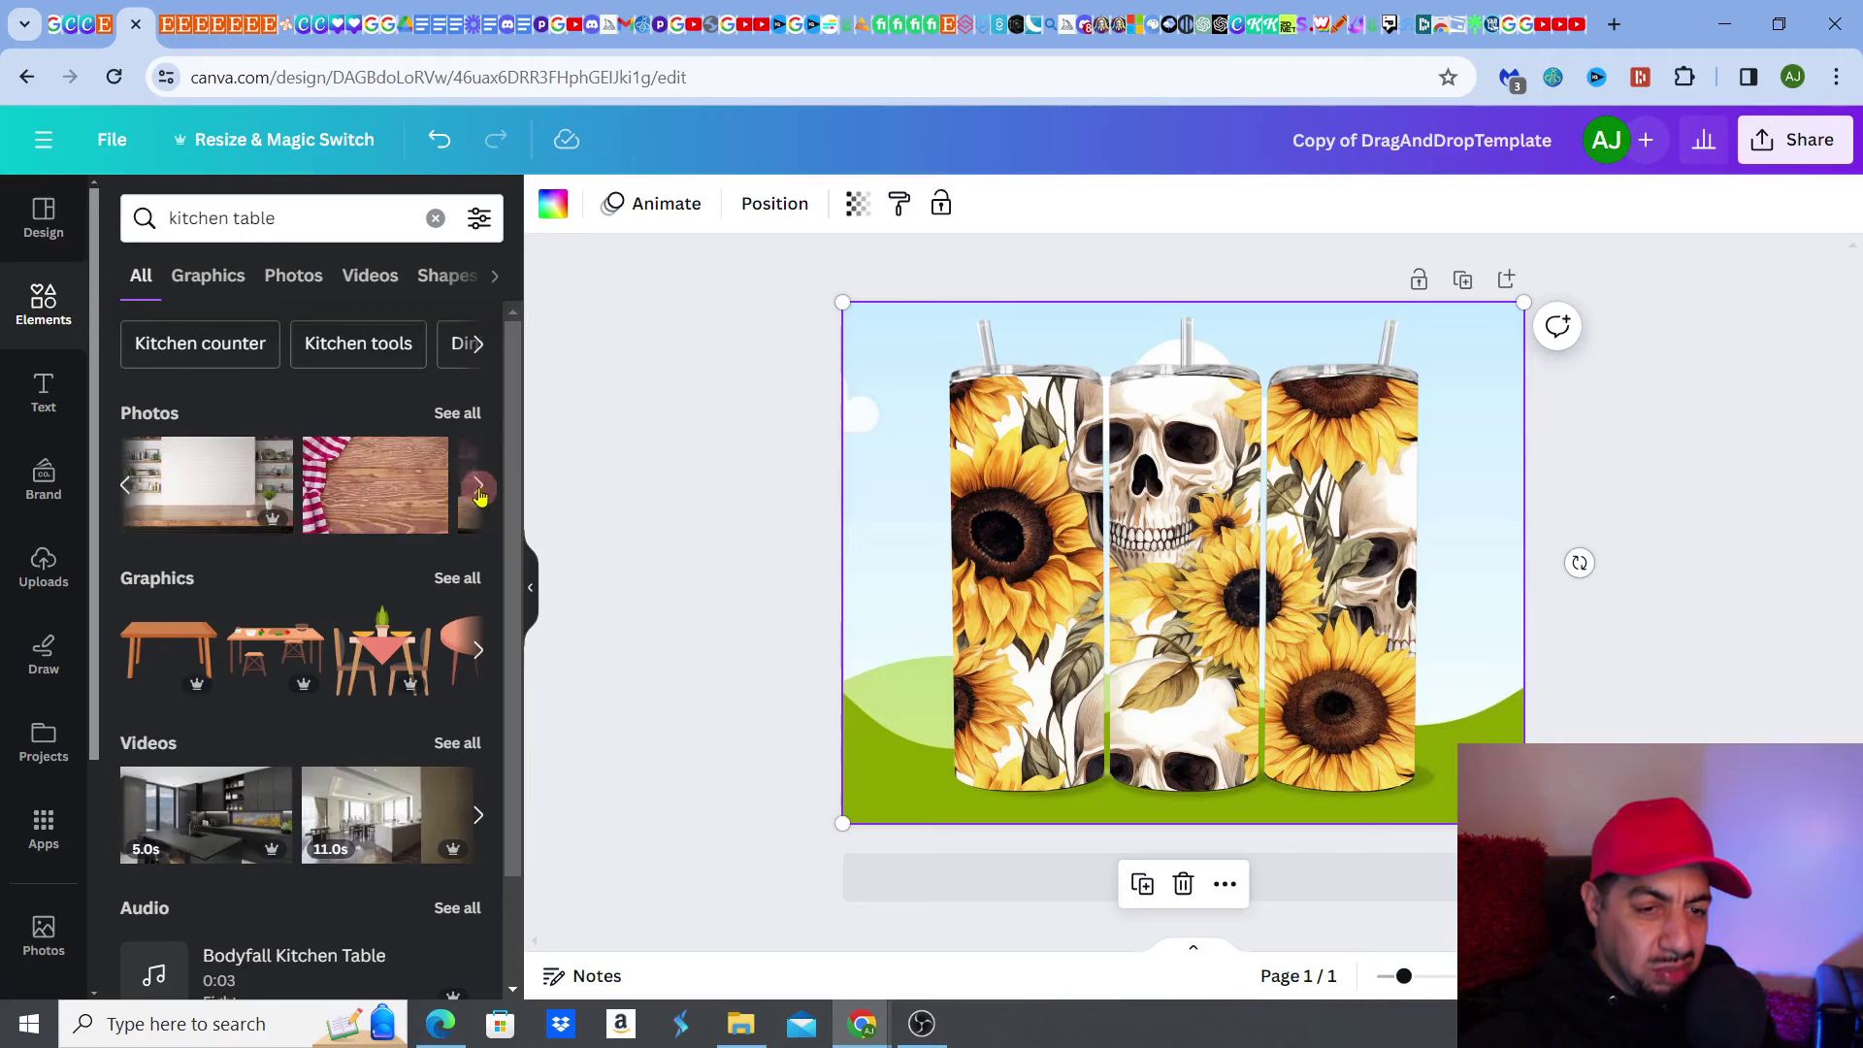
left_click(475, 487)
key("Escape")
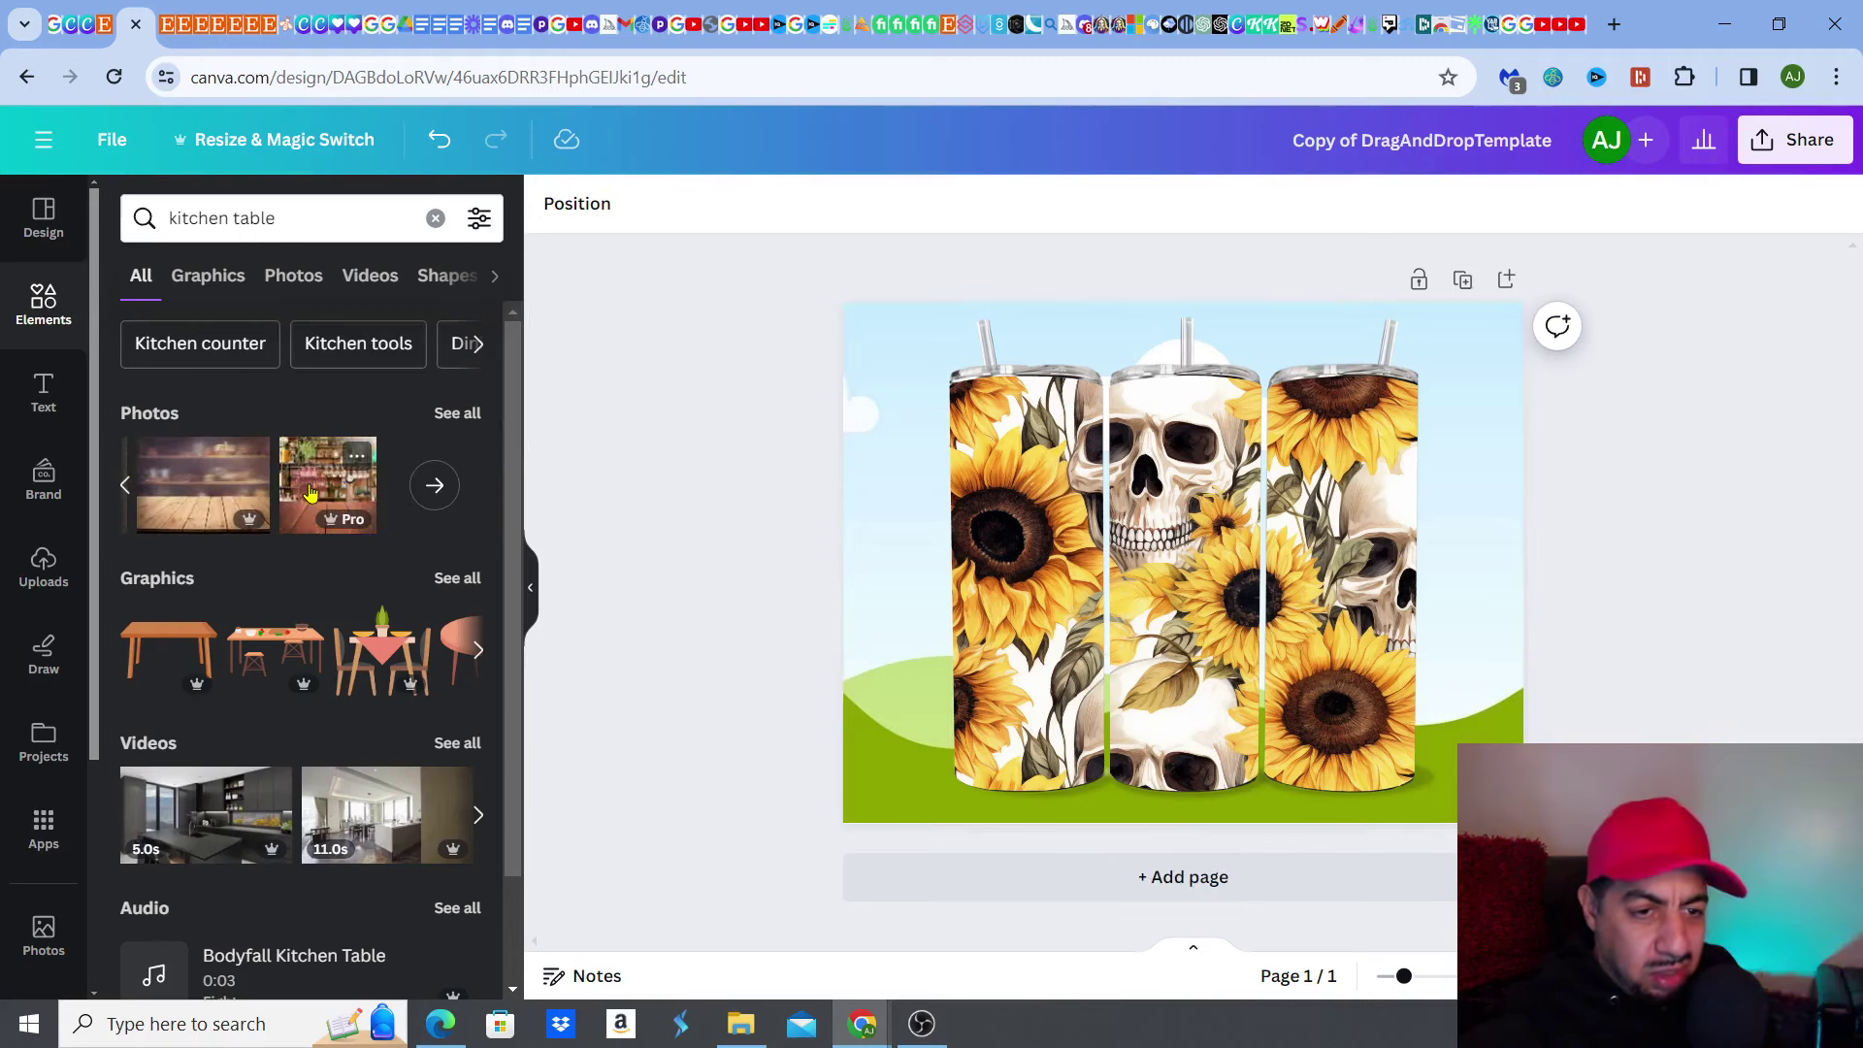
left_click(204, 480)
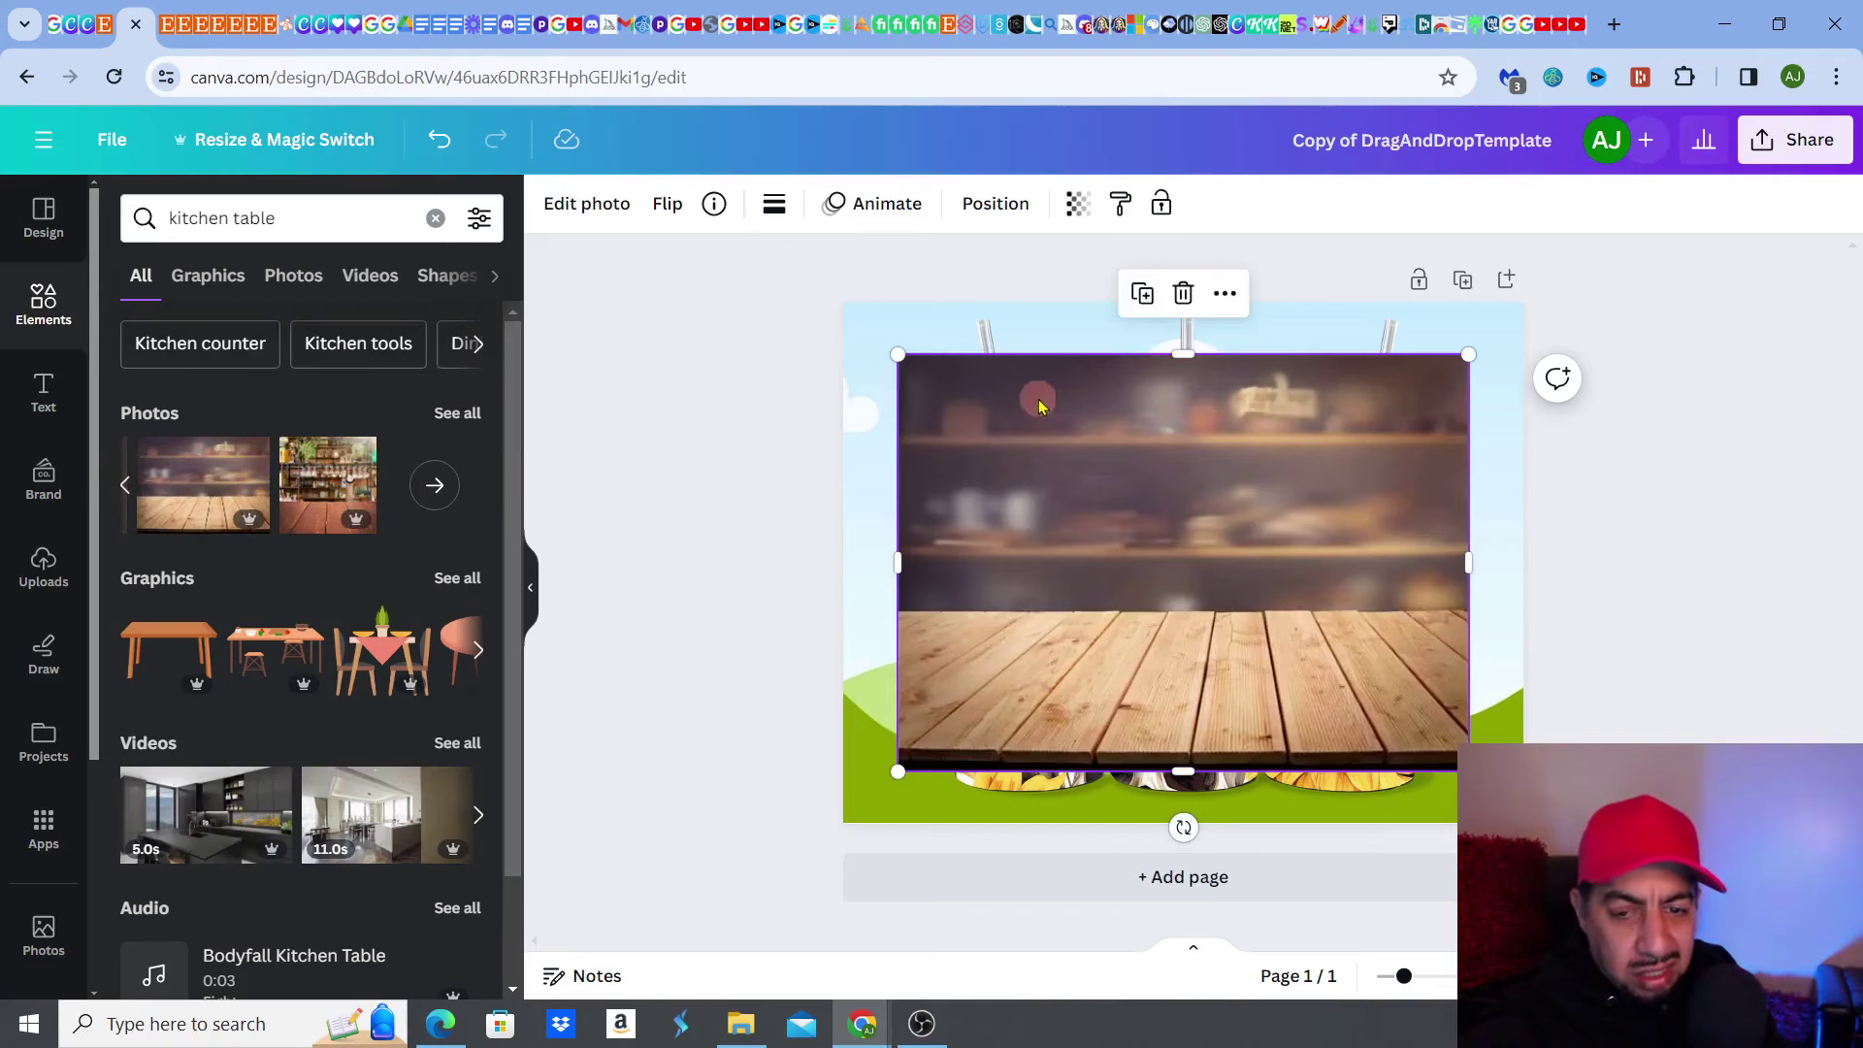
left_click_drag(979, 372, 973, 332)
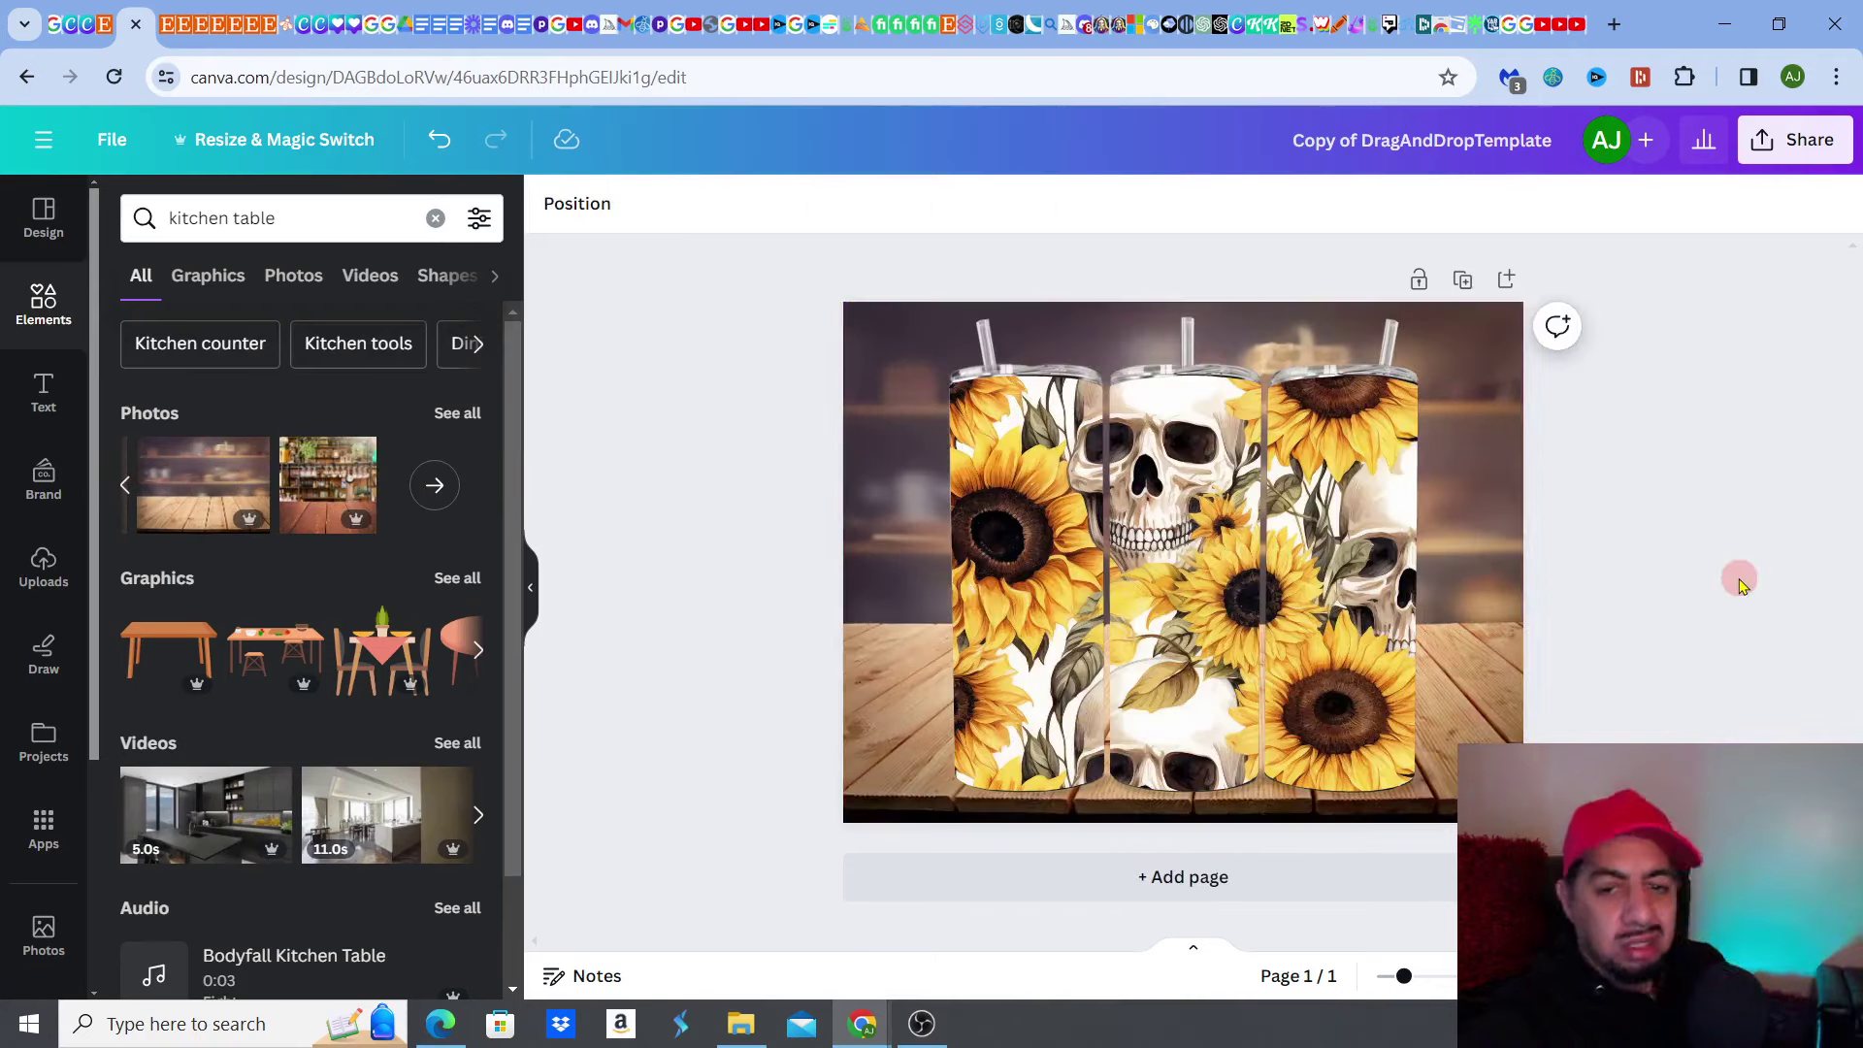